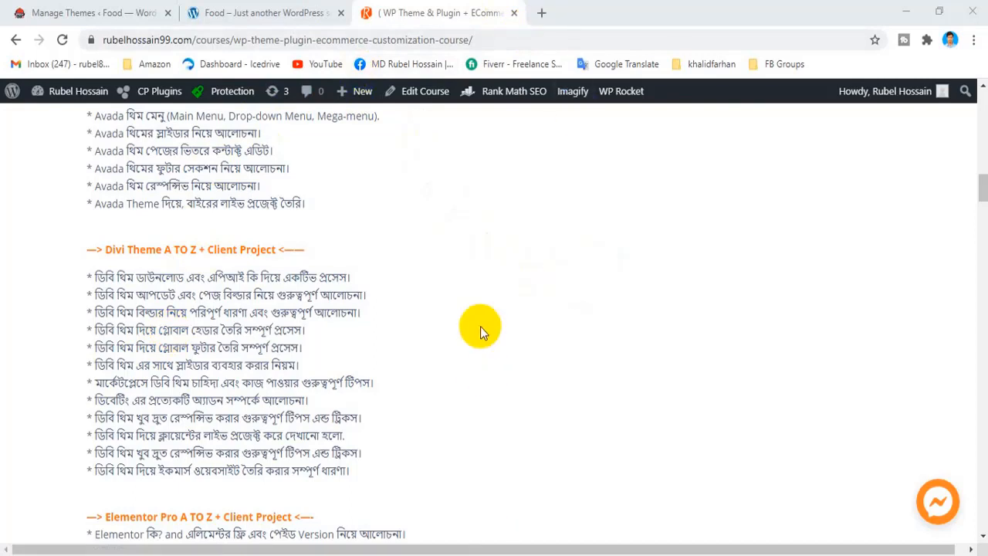
# Open the Icedrive share page for Divi Theme + API key.zip and download the archive
pyautogui.click(542, 14)
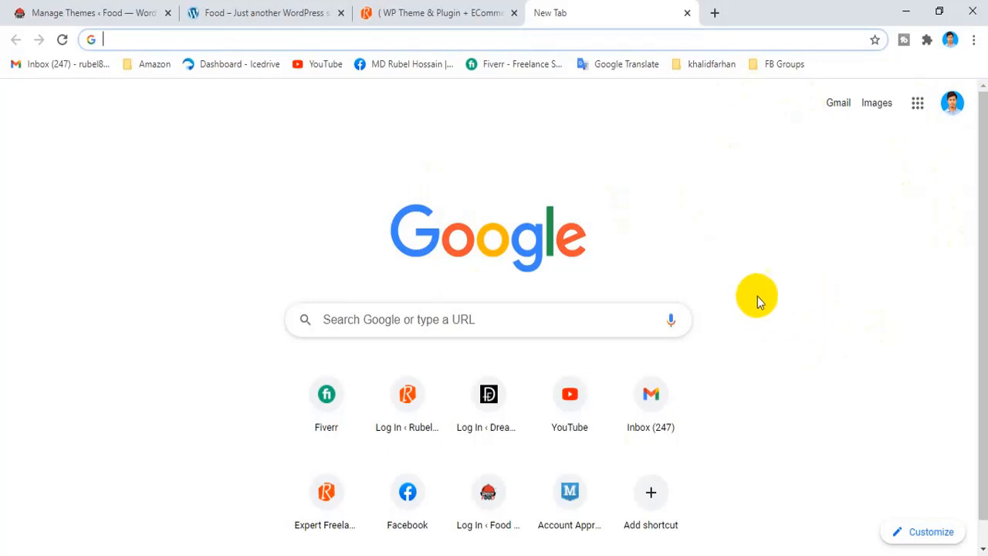
pyautogui.click(232, 66)
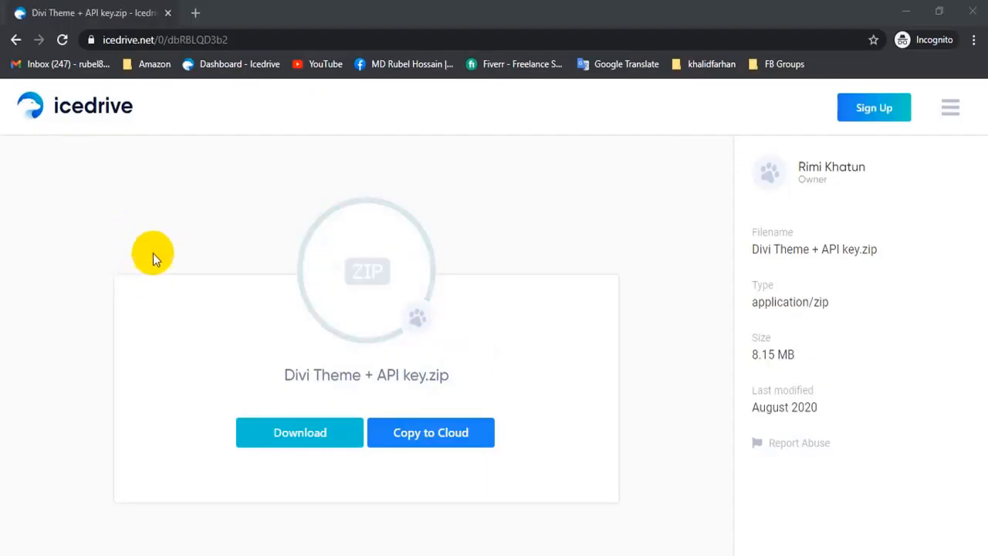
pyautogui.doubleClick(224, 40)
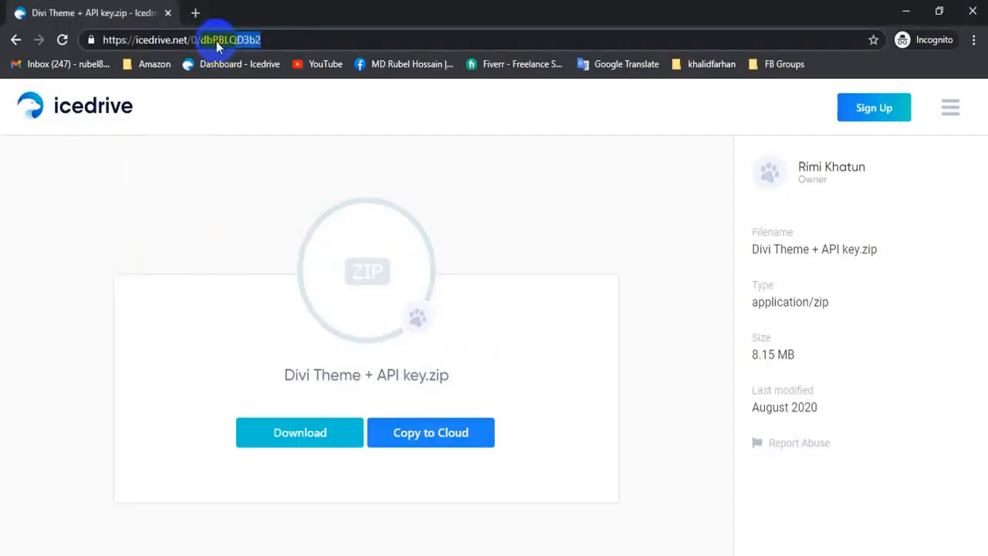
pyautogui.click(197, 132)
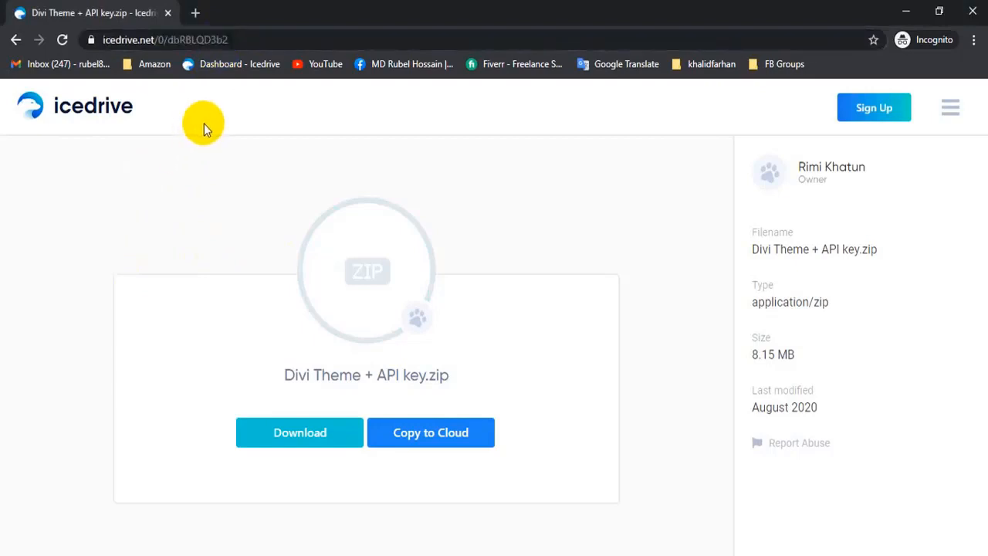
pyautogui.doubleClick(171, 37)
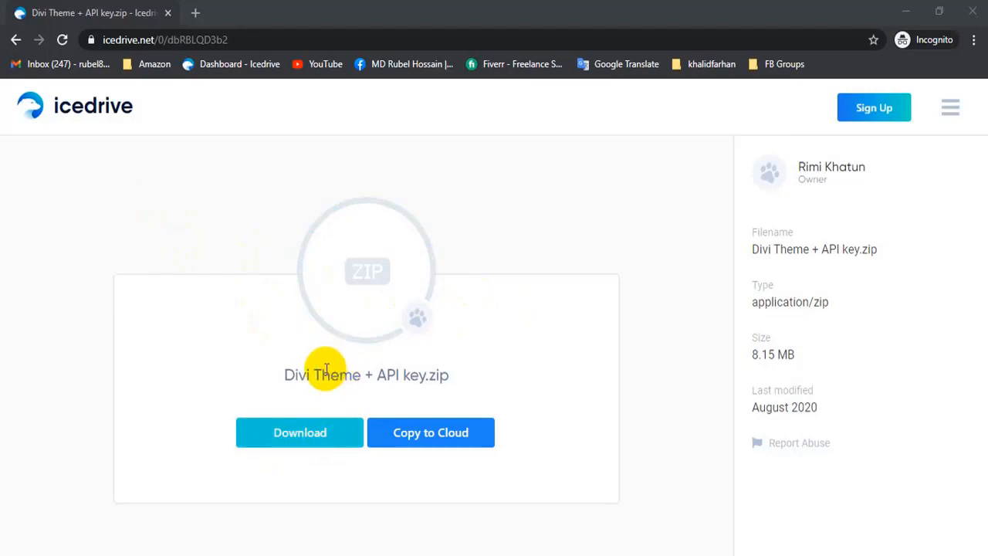
pyautogui.moveTo(286, 375); pyautogui.dragTo(452, 375)
pyautogui.tripleClick(434, 374)
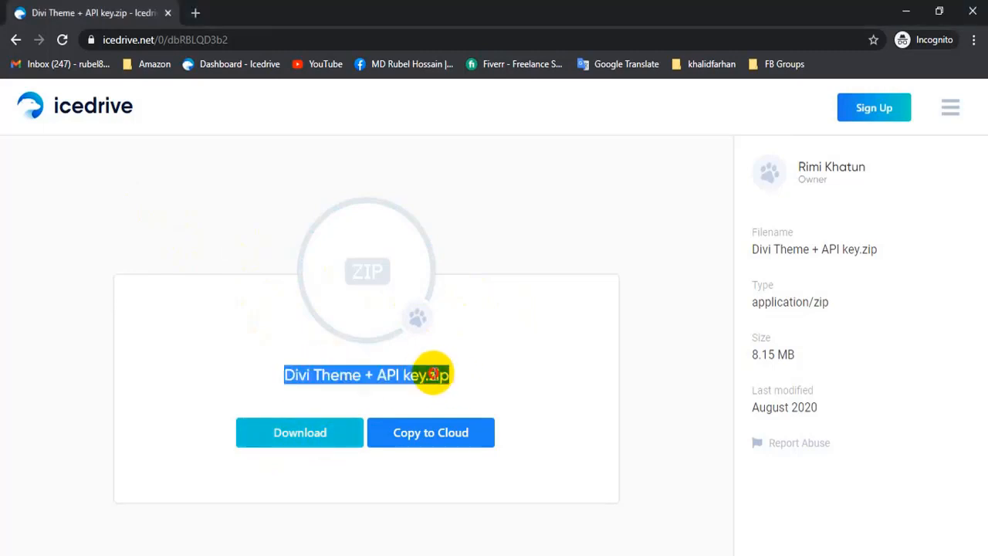
pyautogui.click(284, 434)
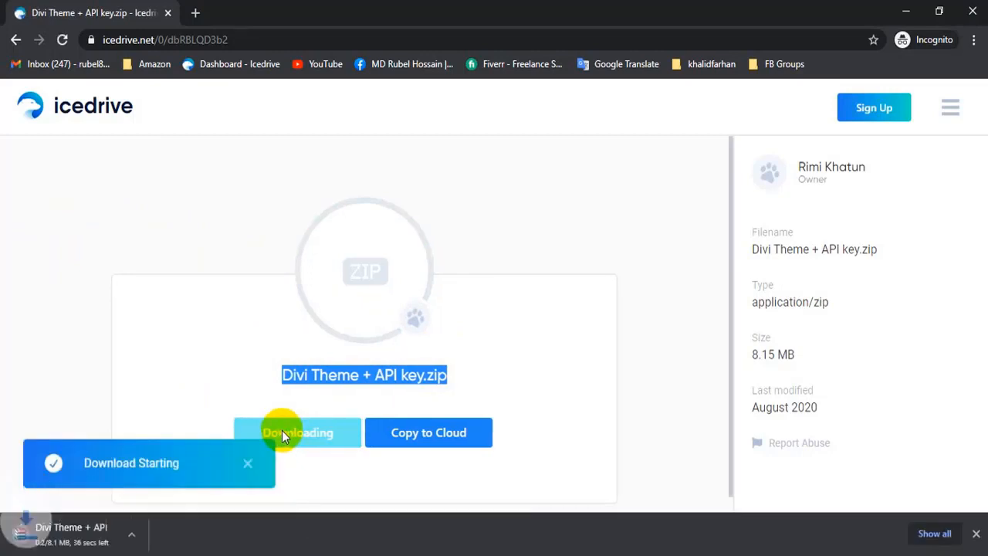
# Open the full downloads list, close the Icedrive page, and show the downloaded Divi Theme + API key.zip in its folder
pyautogui.click(928, 534)
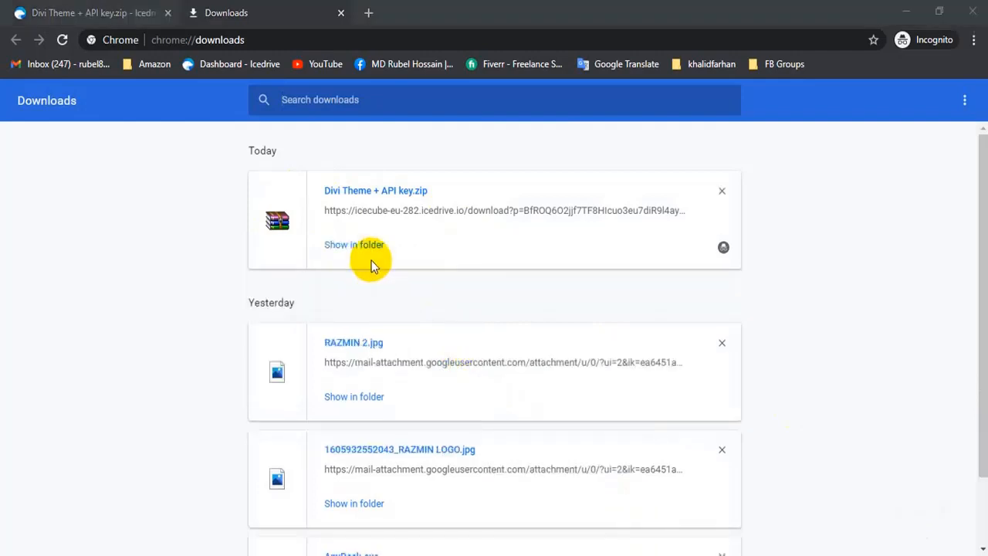
pyautogui.middleClick(119, 9)
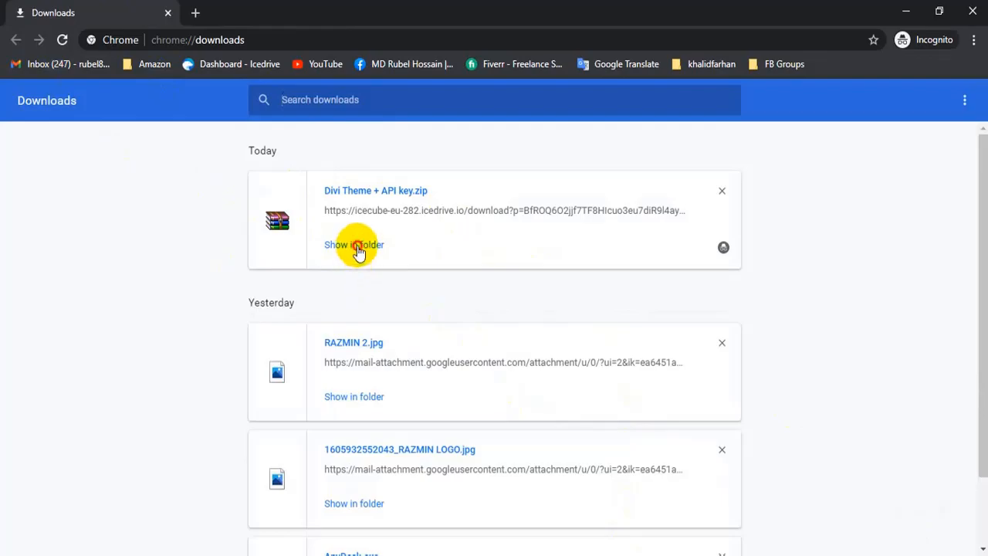
pyautogui.click(357, 247)
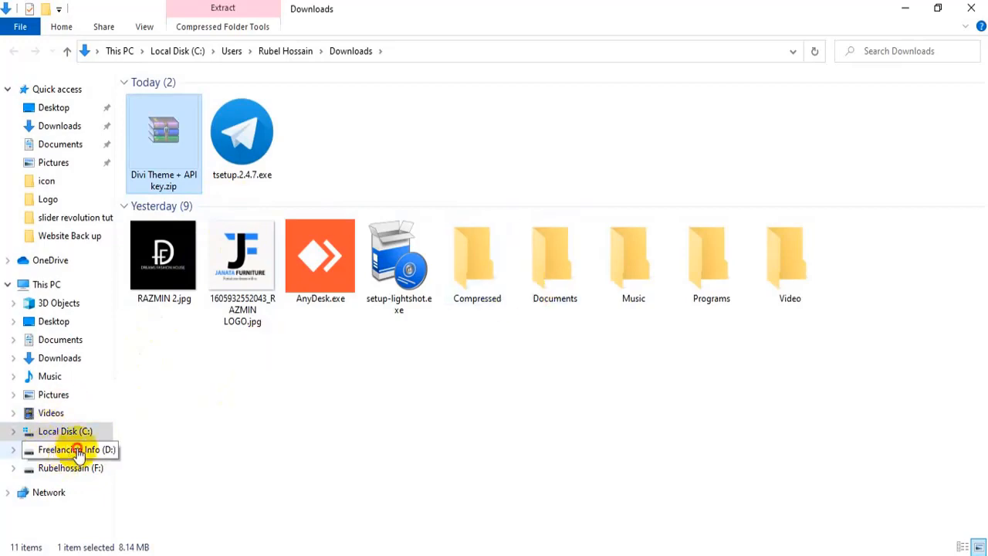
# Go to the Freelancing Info (D:) drive and open the WP Theme + Plugin Premium Class folder
pyautogui.click(76, 451)
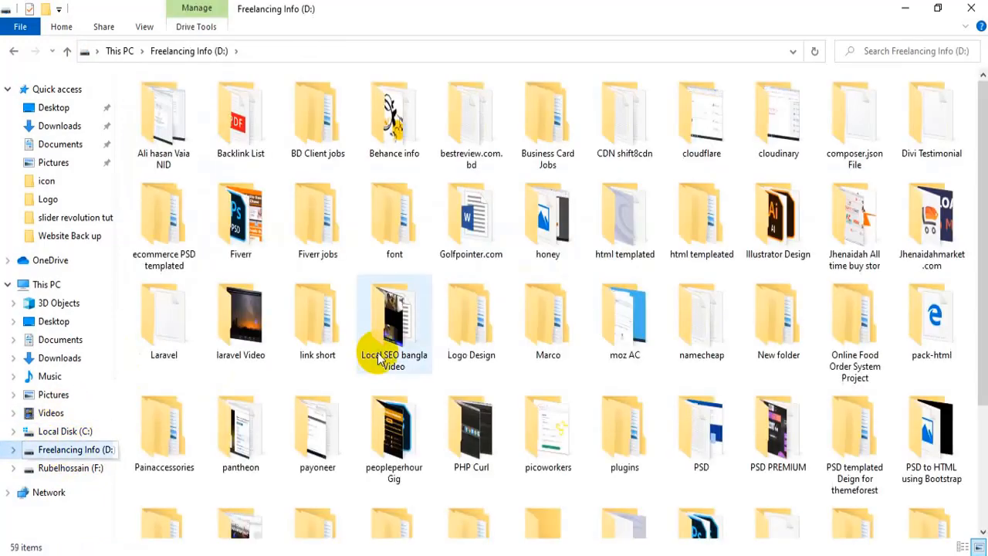
pyautogui.click(469, 450)
pyautogui.scroll(-2, 466, 440)
pyautogui.click(625, 371)
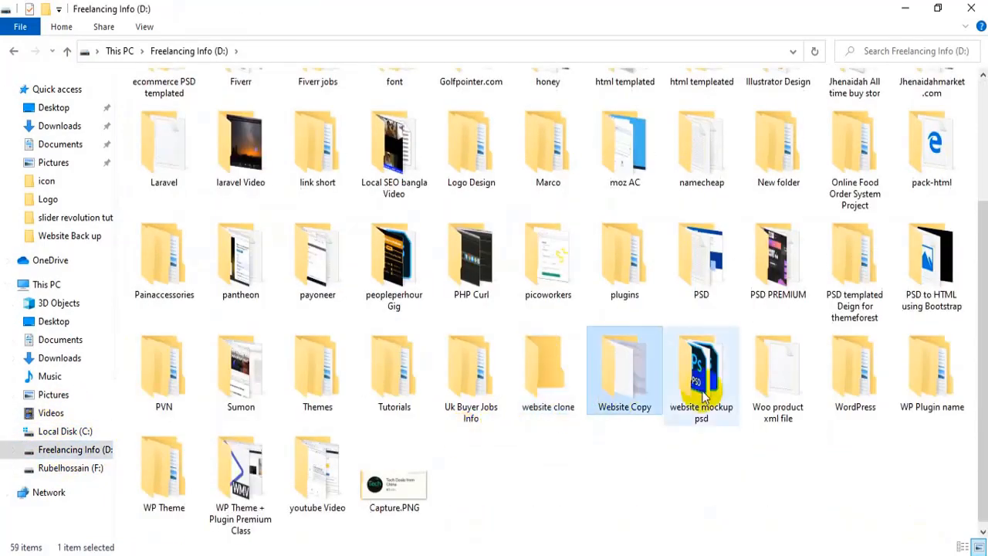
pyautogui.press('Right')
pyautogui.press('Right')
pyautogui.press('Right')
pyautogui.press('Right')
pyautogui.press('Right')
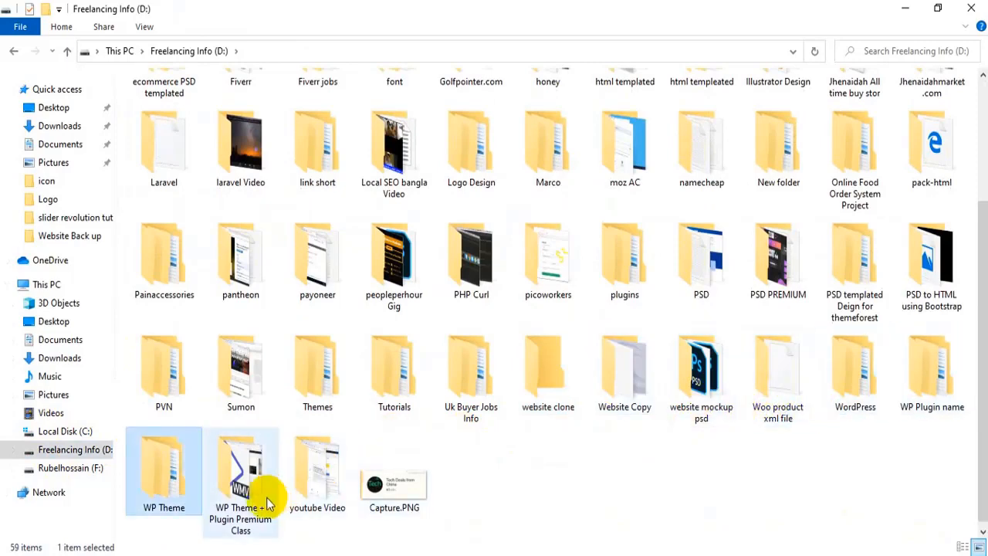
pyautogui.doubleClick(268, 503)
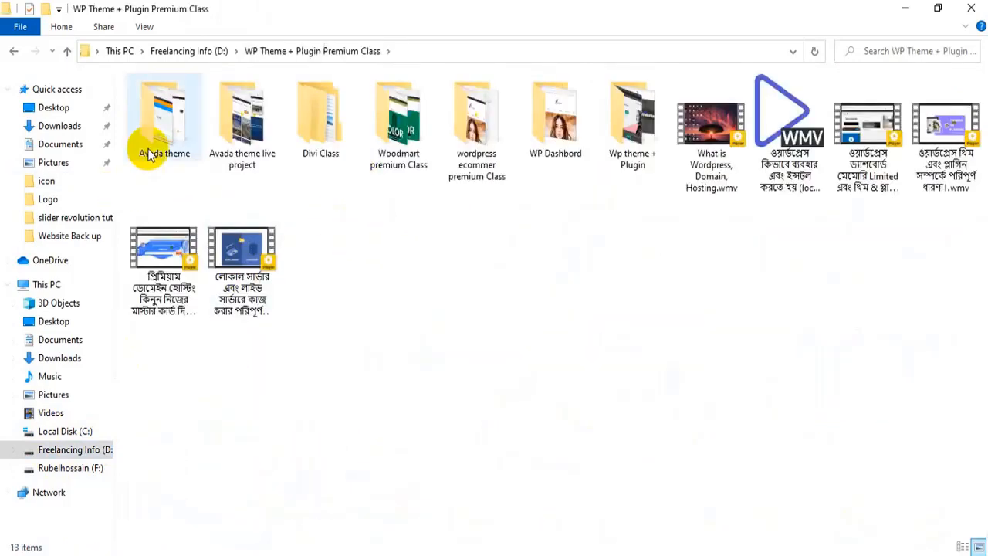
# Paste the downloaded archive into Divi Class > Divi theme Basic Class and extract it to a Divi Theme + API key folder
pyautogui.click(634, 150)
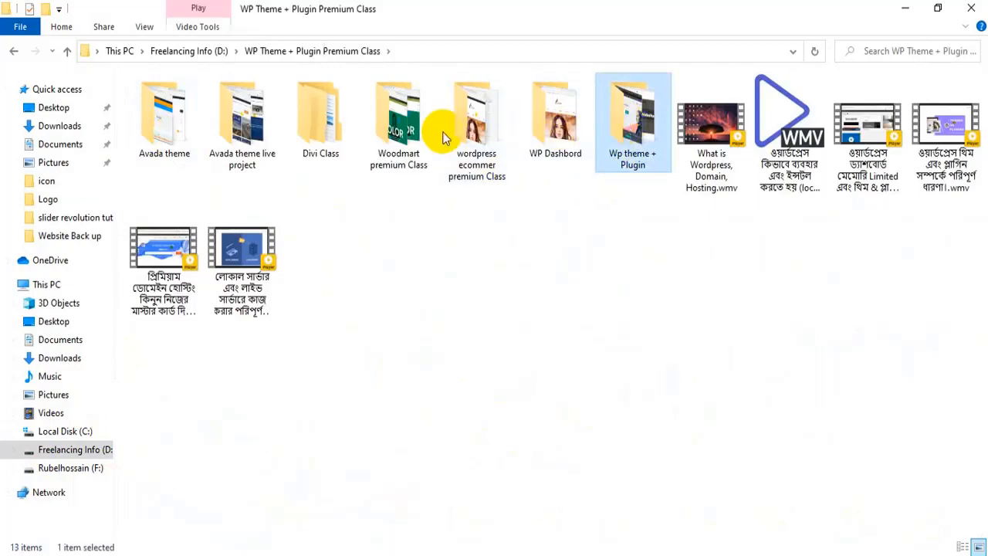
pyautogui.doubleClick(319, 116)
pyautogui.doubleClick(195, 102)
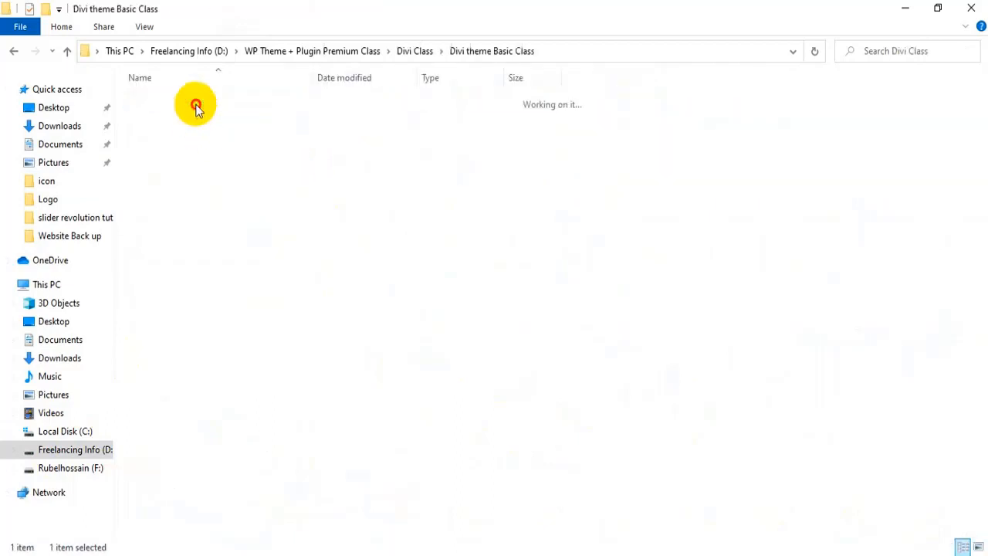
pyautogui.rightClick(267, 159)
pyautogui.click(307, 267)
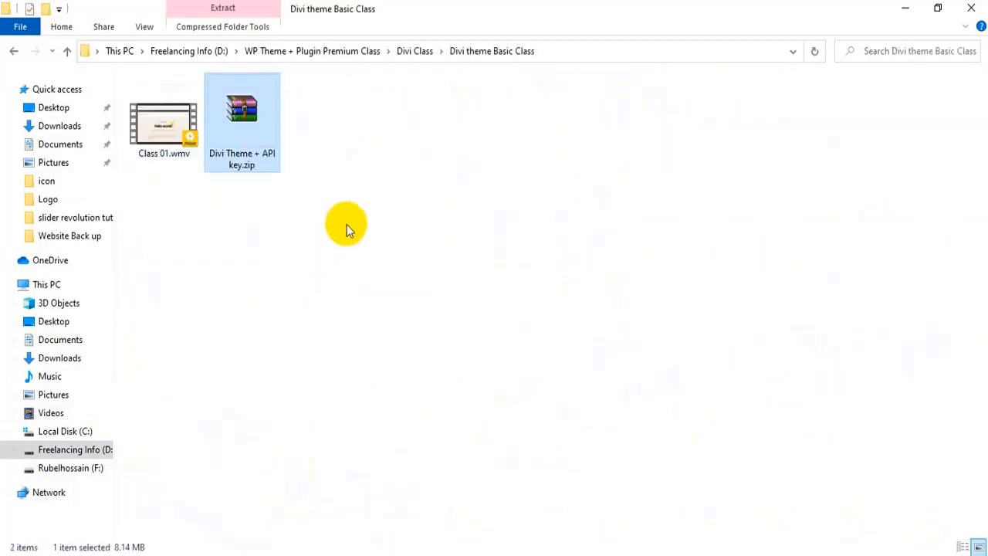
pyautogui.rightClick(247, 111)
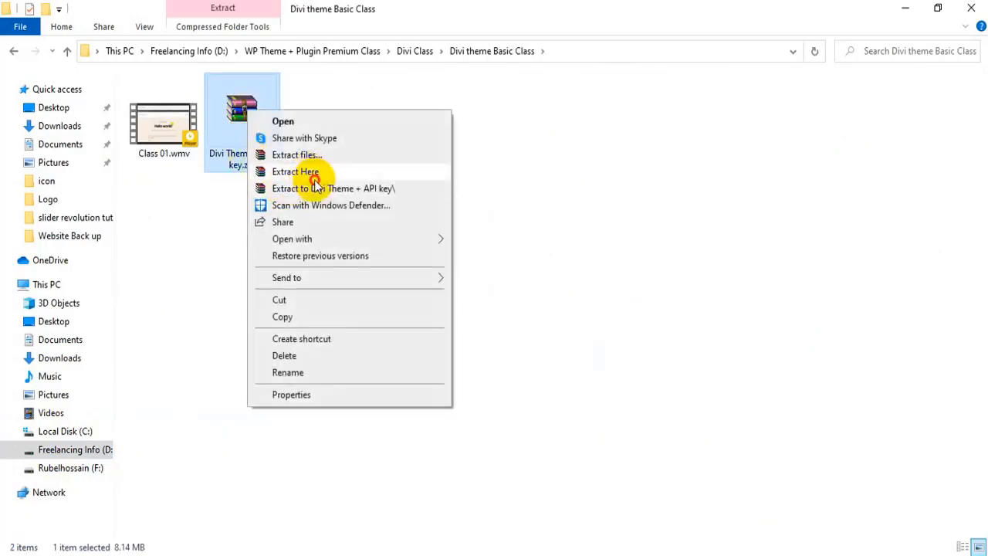
pyautogui.click(317, 185)
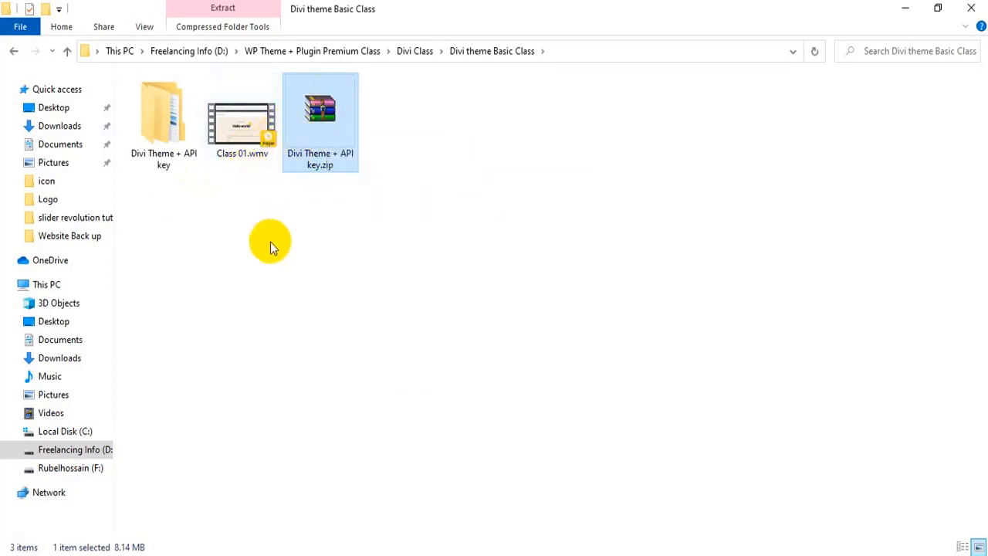
pyautogui.moveTo(432, 169); pyautogui.dragTo(175, 114)
pyautogui.click(301, 215)
pyautogui.moveTo(336, 235); pyautogui.dragTo(325, 143)
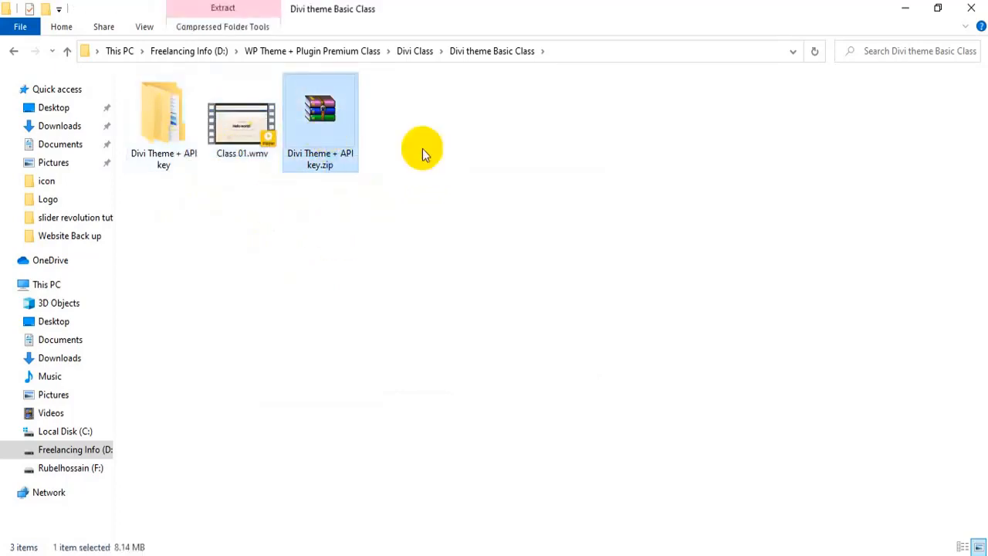
pyautogui.moveTo(461, 161); pyautogui.dragTo(317, 124)
pyautogui.click(421, 188)
pyautogui.moveTo(399, 176); pyautogui.dragTo(306, 132)
pyautogui.moveTo(402, 181); pyautogui.dragTo(312, 155)
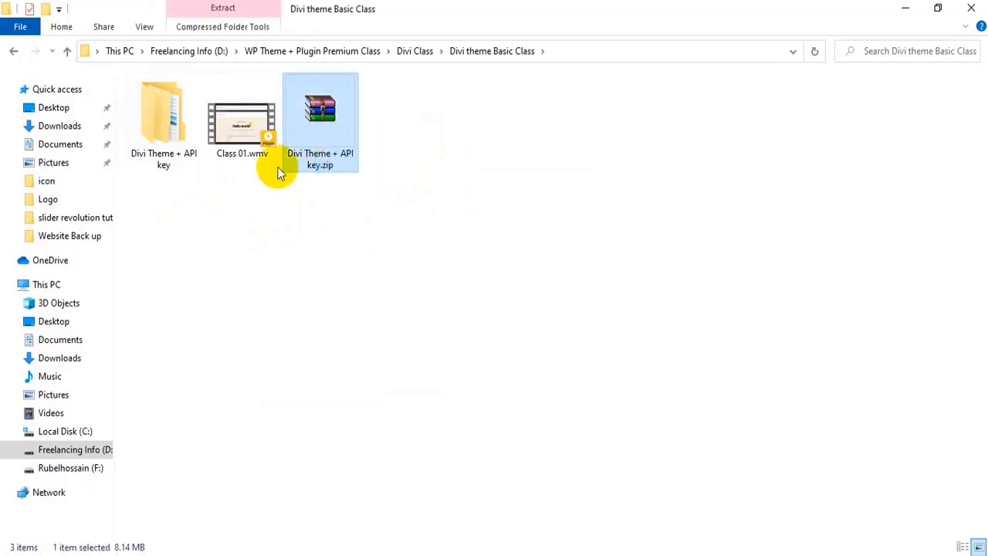
# Open the extracted Divi Theme + API key folder and examine its API subfolder and the Divi.zip theme archive
pyautogui.click(162, 135)
pyautogui.doubleClick(162, 136)
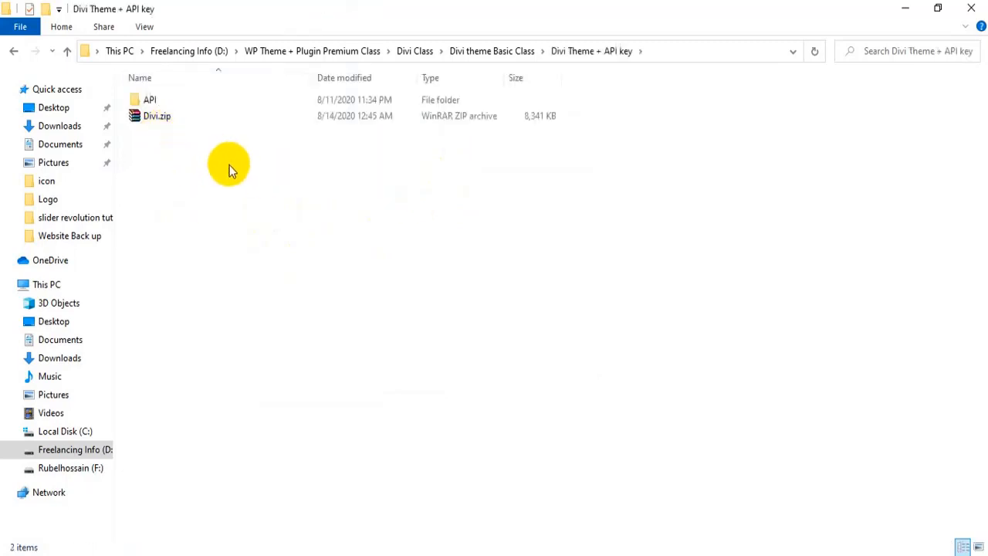
pyautogui.click(193, 120)
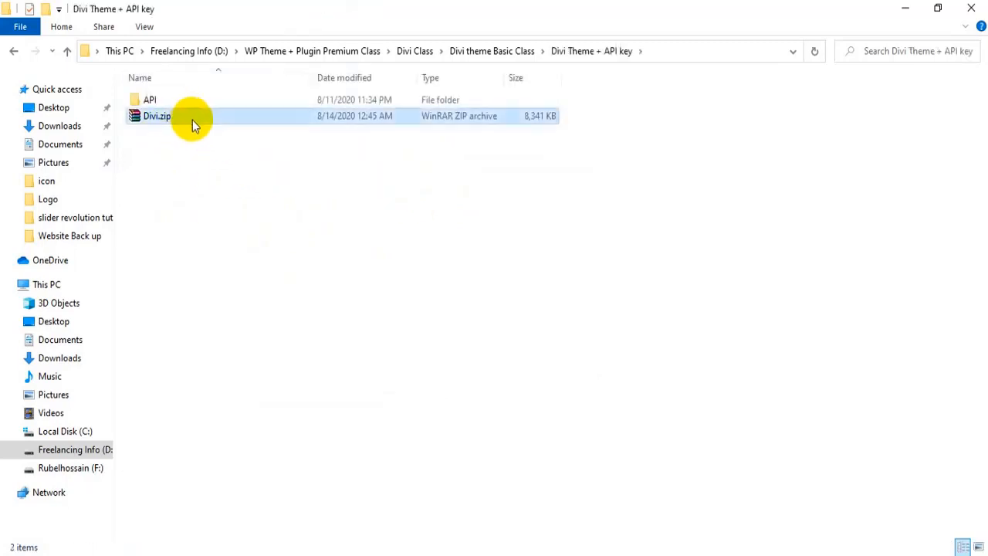
pyautogui.doubleClick(160, 103)
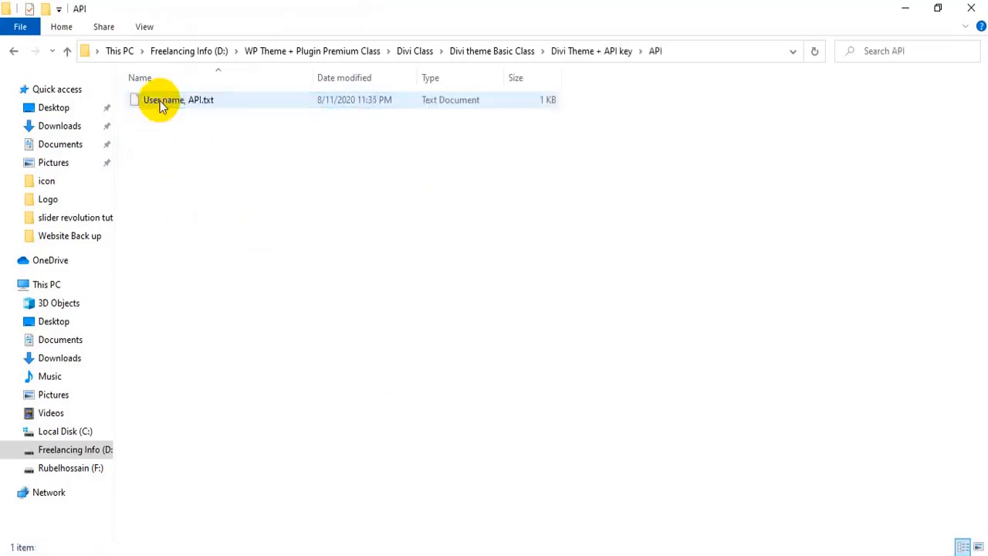
pyautogui.click(15, 52)
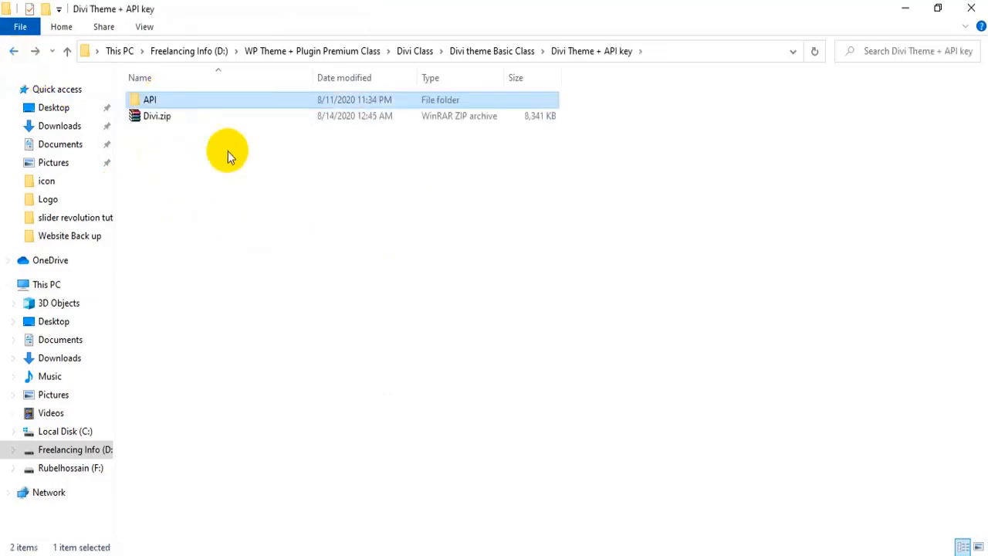
pyautogui.click(172, 121)
pyautogui.moveTo(226, 159); pyautogui.dragTo(154, 115)
pyautogui.click(190, 156)
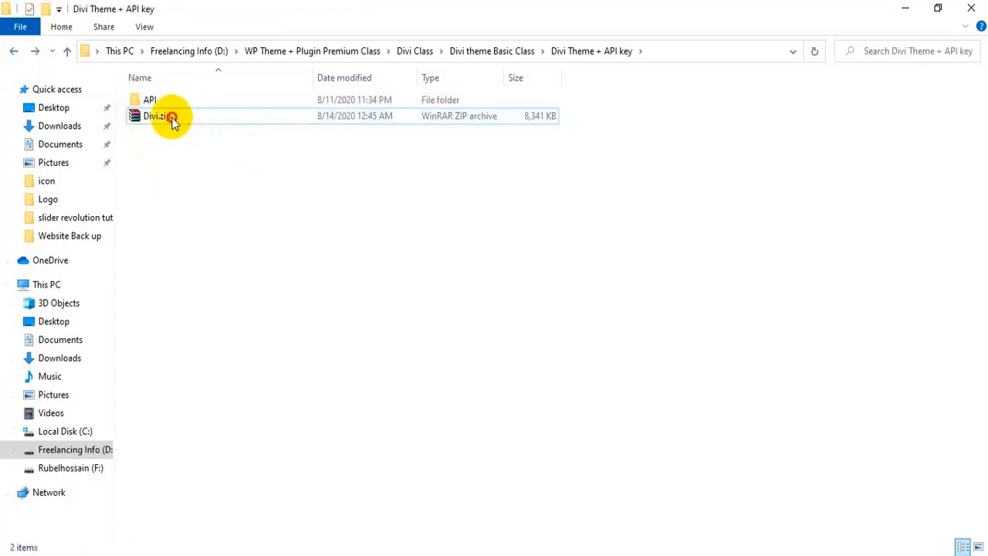
pyautogui.click(168, 125)
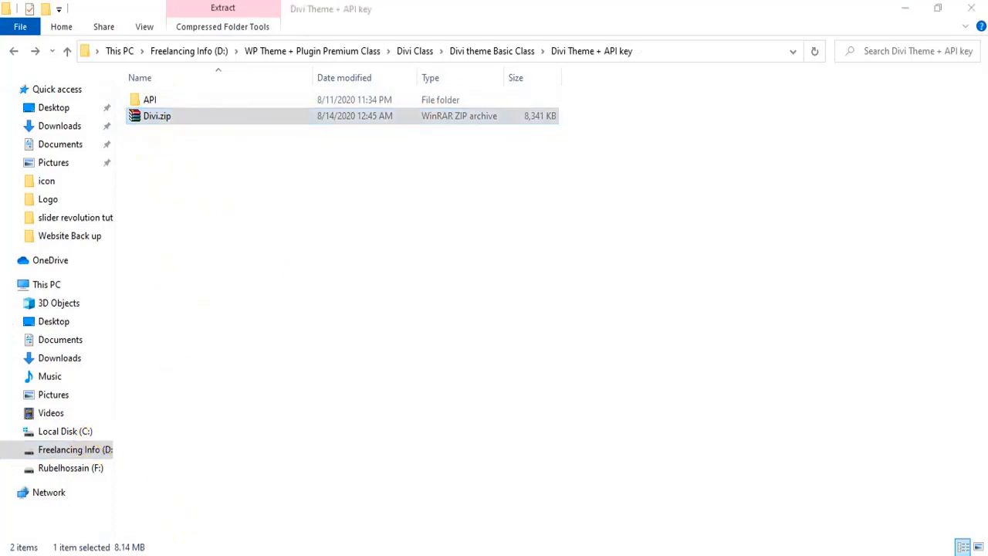
# Switch to the Chrome browser and view the WordPress Manage Themes page and the Food site's front page
pyautogui.click(112, 483)
pyautogui.click(80, 13)
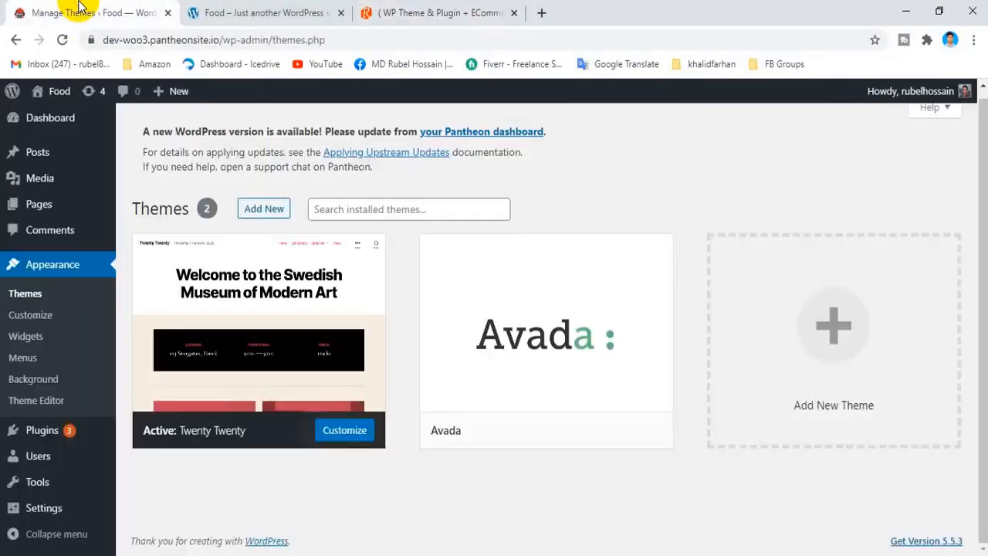
pyautogui.click(255, 12)
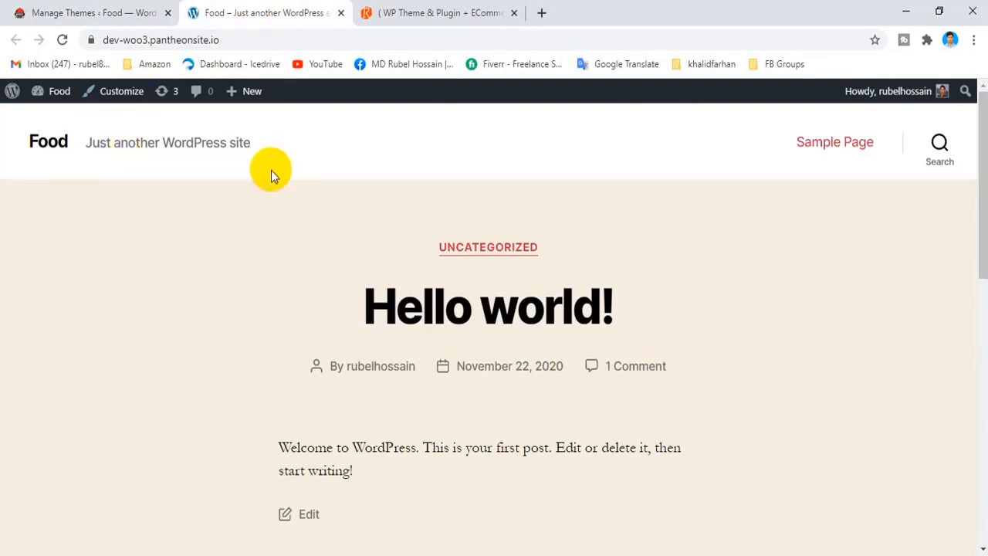
pyautogui.moveTo(217, 39)
pyautogui.mouseDown()
pyautogui.moveTo(105, 40)
pyautogui.moveTo(232, 39)
pyautogui.mouseUp()
pyautogui.click(230, 170)
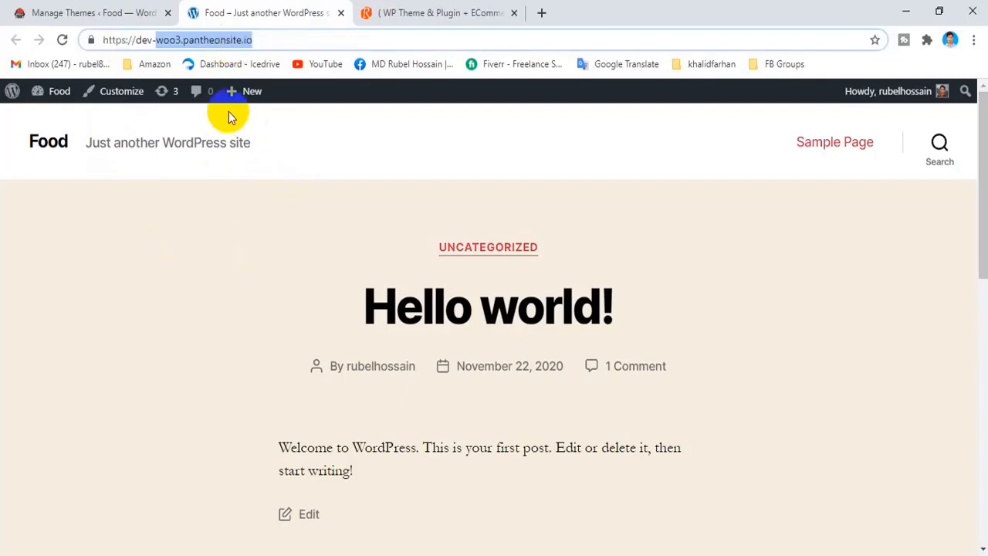
pyautogui.click(236, 40)
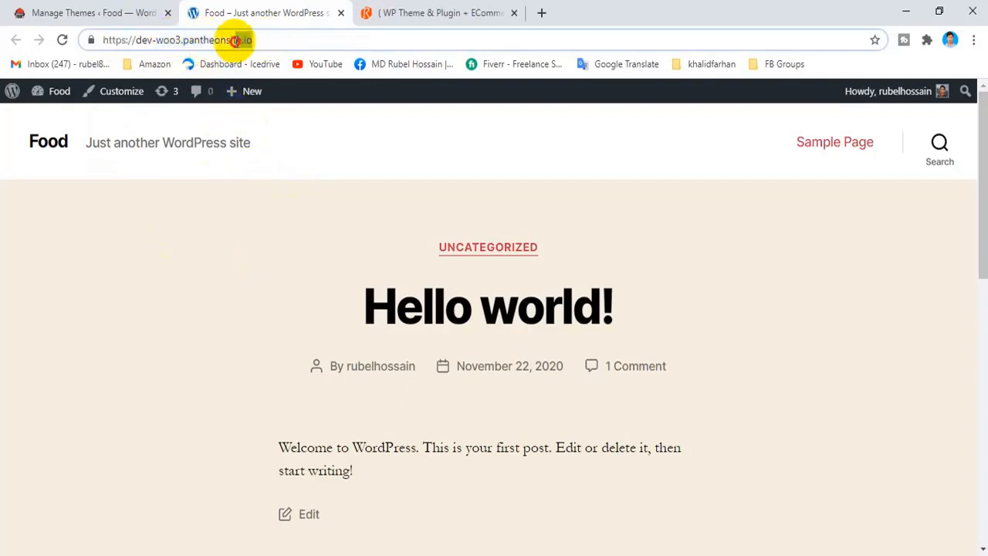
pyautogui.moveTo(236, 41); pyautogui.dragTo(150, 39)
pyautogui.click(274, 155)
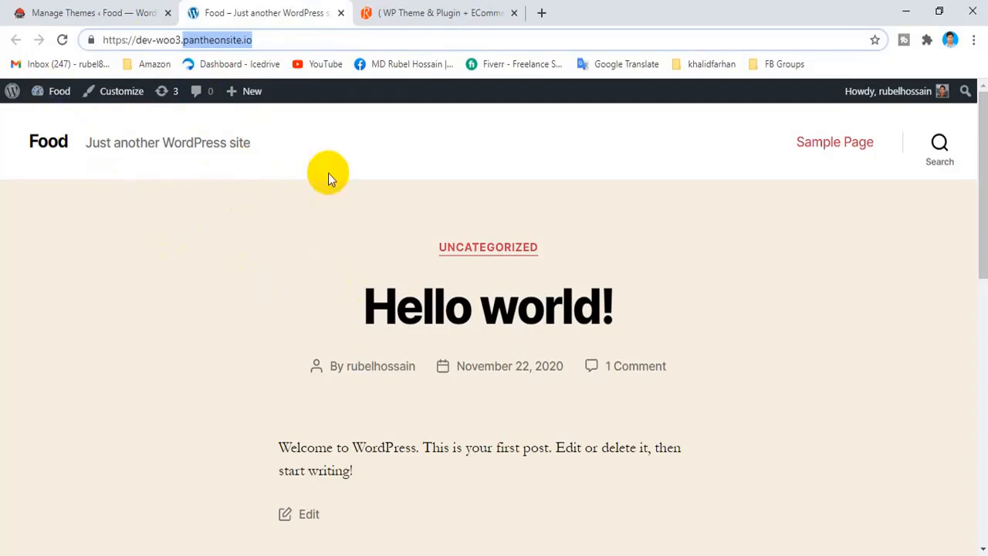
pyautogui.click(265, 41)
pyautogui.moveTo(263, 40); pyautogui.dragTo(97, 39)
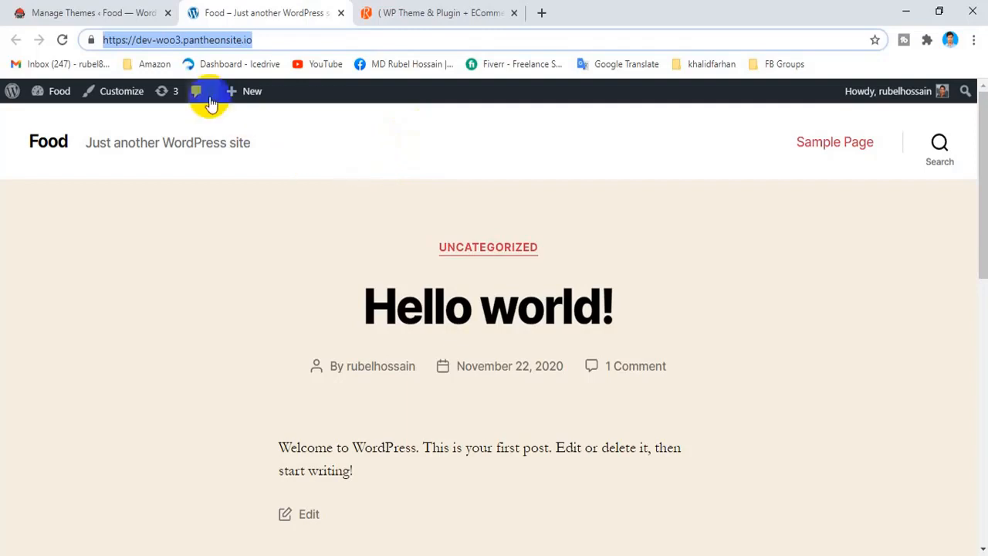
pyautogui.click(202, 44)
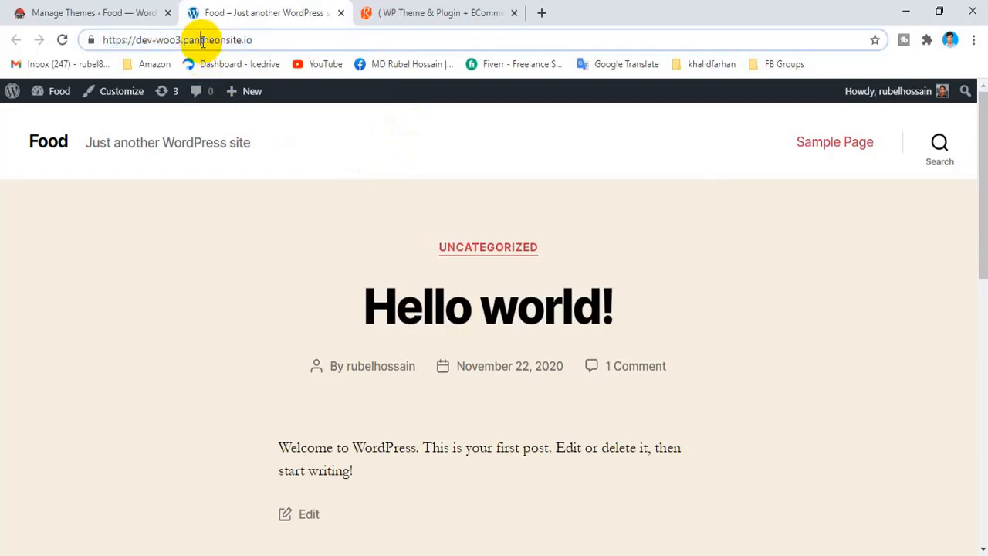
pyautogui.tripleClick(201, 44)
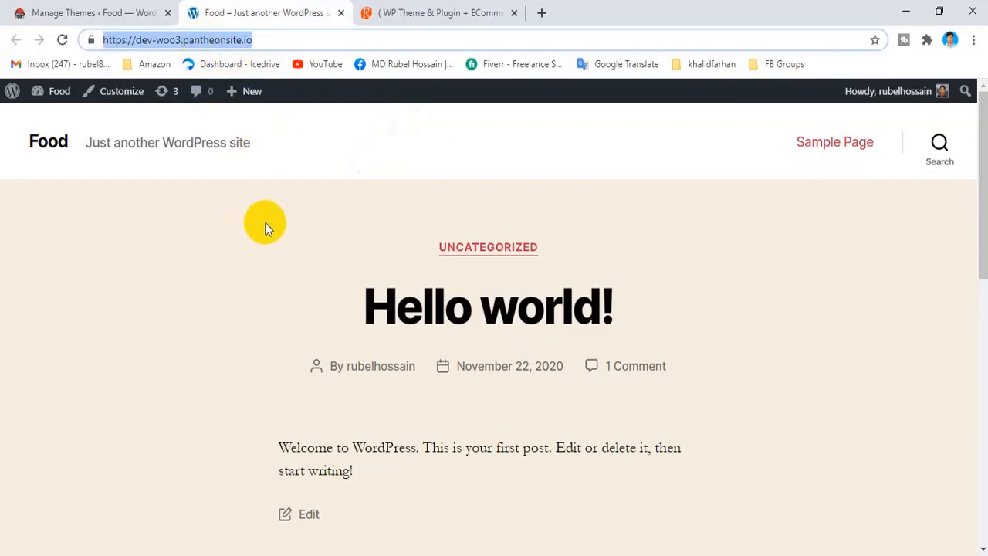
pyautogui.click(275, 40)
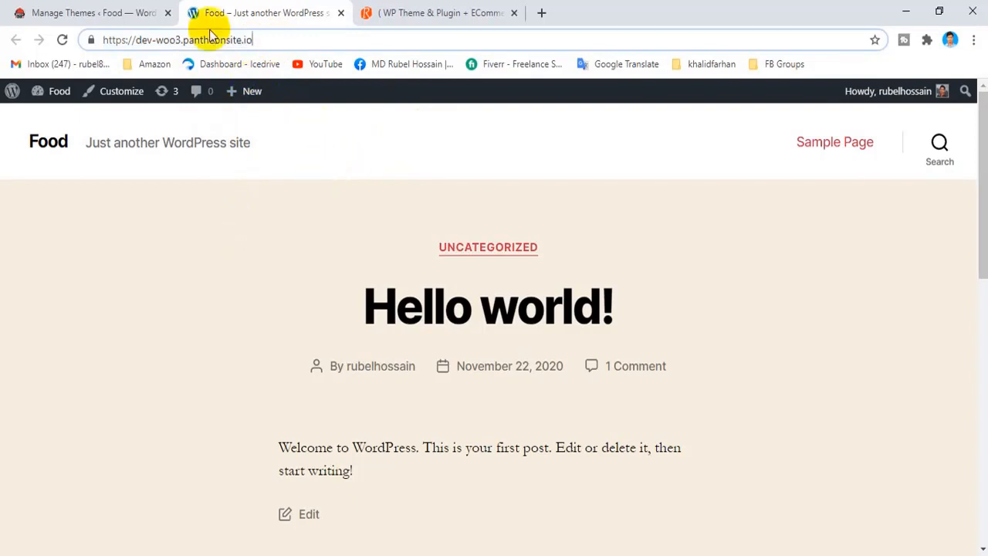
pyautogui.moveTo(183, 39); pyautogui.dragTo(99, 37)
pyautogui.click(311, 120)
pyautogui.doubleClick(183, 35)
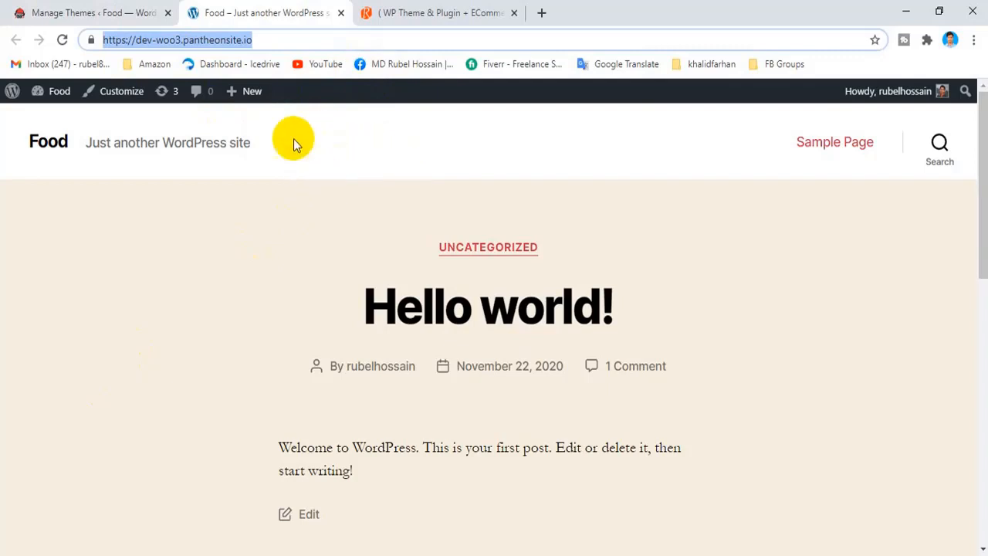
# Return to the Manage Themes page and open the form for uploading a new theme
pyautogui.click(45, 11)
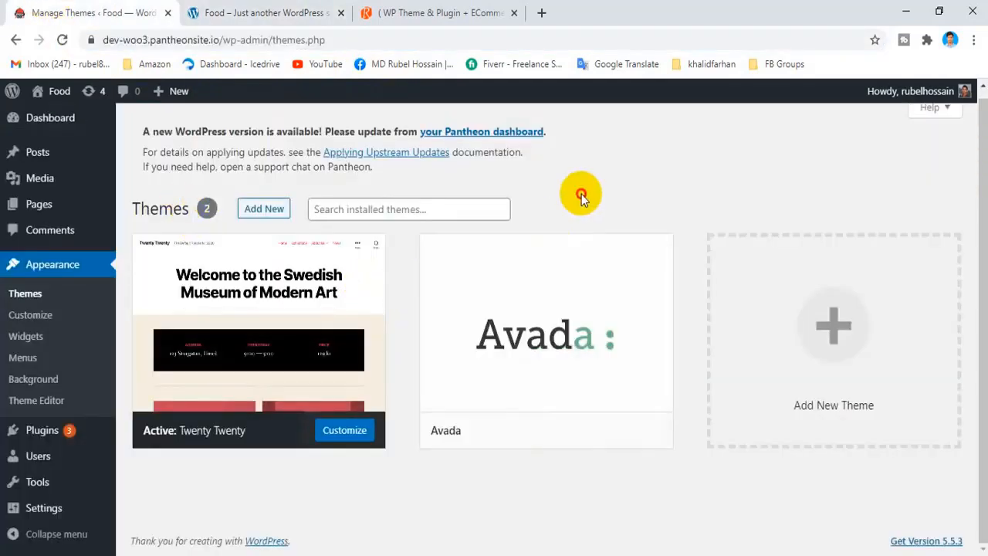
pyautogui.scroll(1, 165, 307)
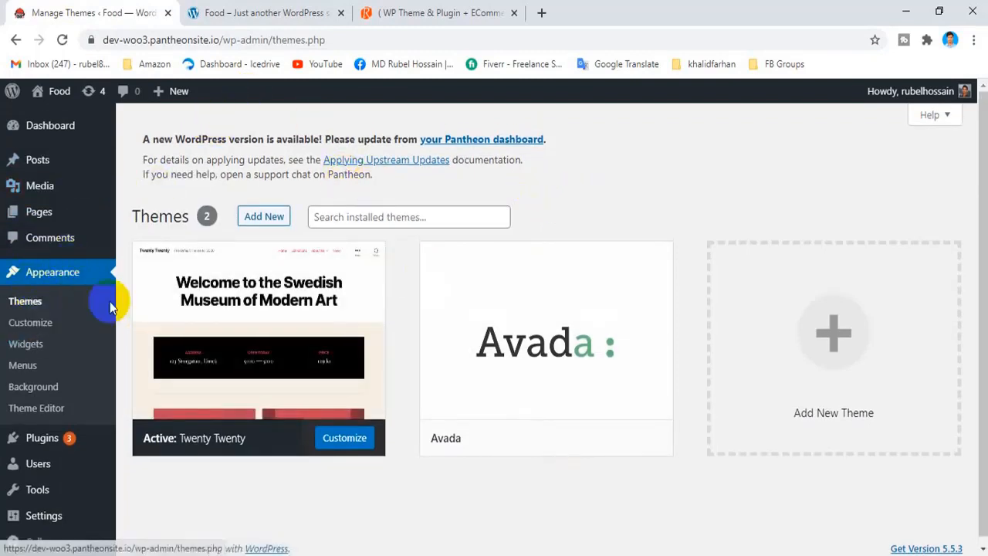
pyautogui.click(263, 216)
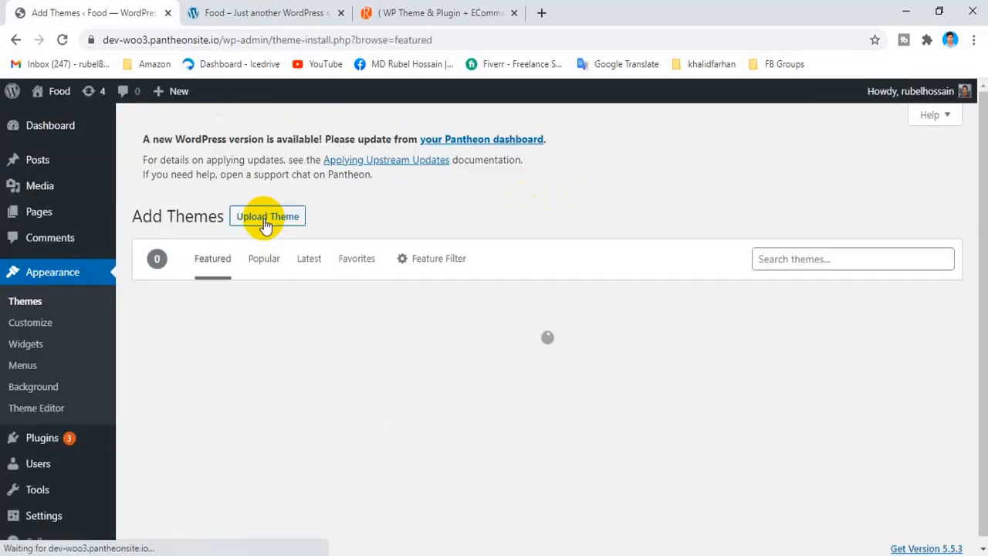
pyautogui.click(287, 218)
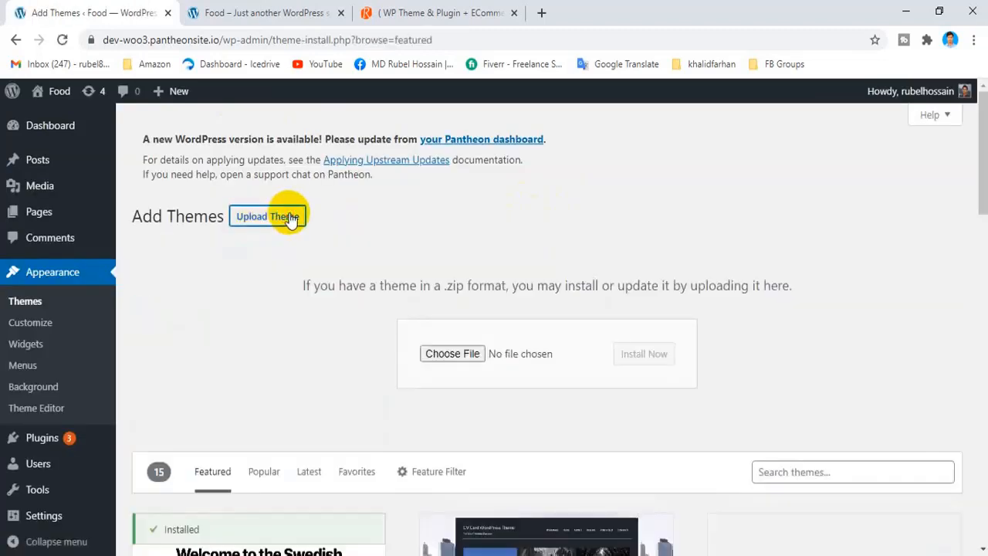
pyautogui.click(470, 356)
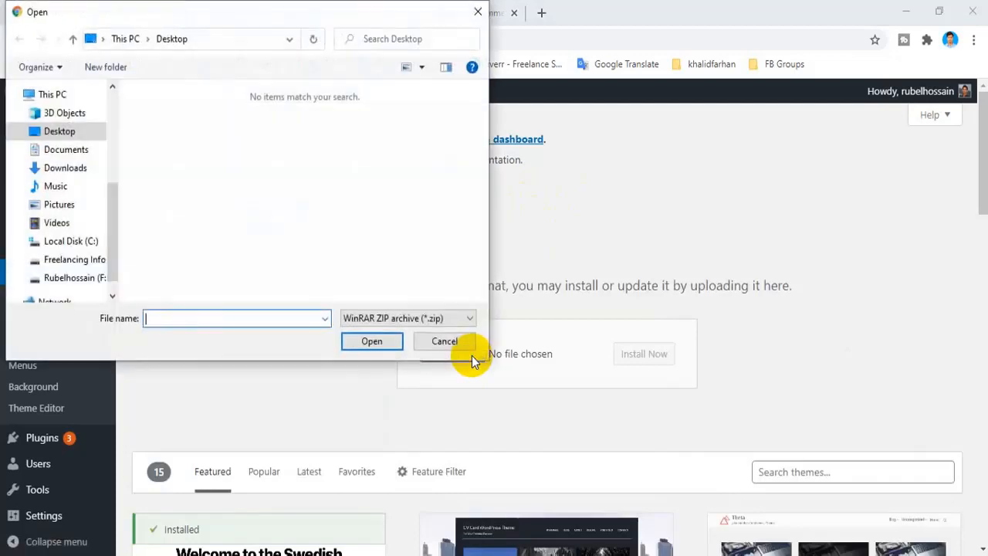
pyautogui.click(475, 10)
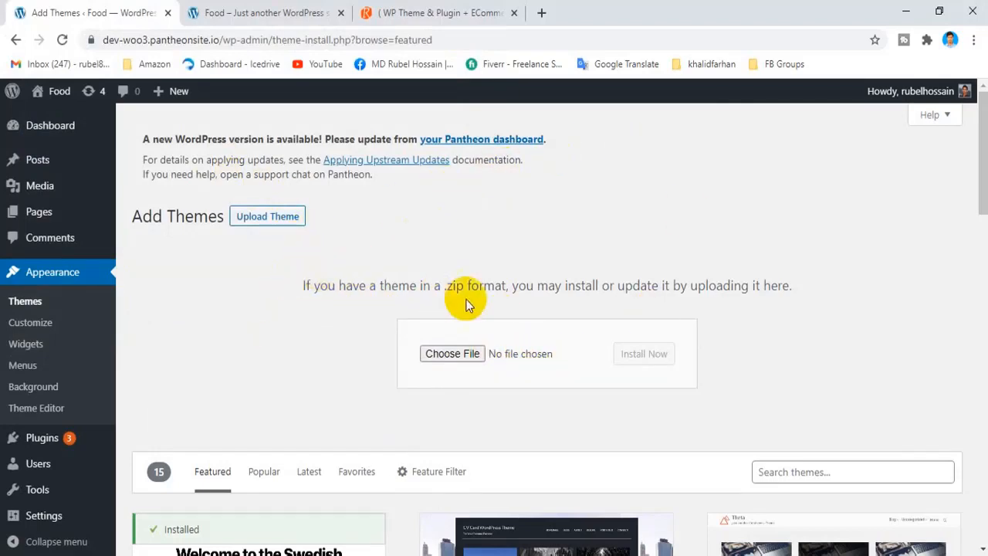
# Read the upload form's note about the required .zip theme format
pyautogui.moveTo(305, 286); pyautogui.dragTo(794, 285)
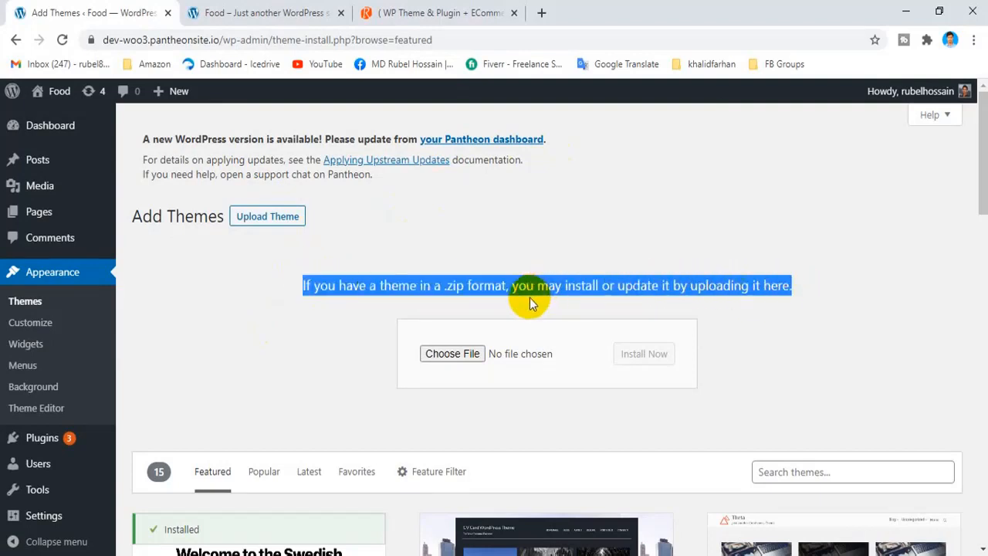
pyautogui.click(457, 300)
pyautogui.moveTo(304, 287); pyautogui.dragTo(816, 275)
pyautogui.click(432, 295)
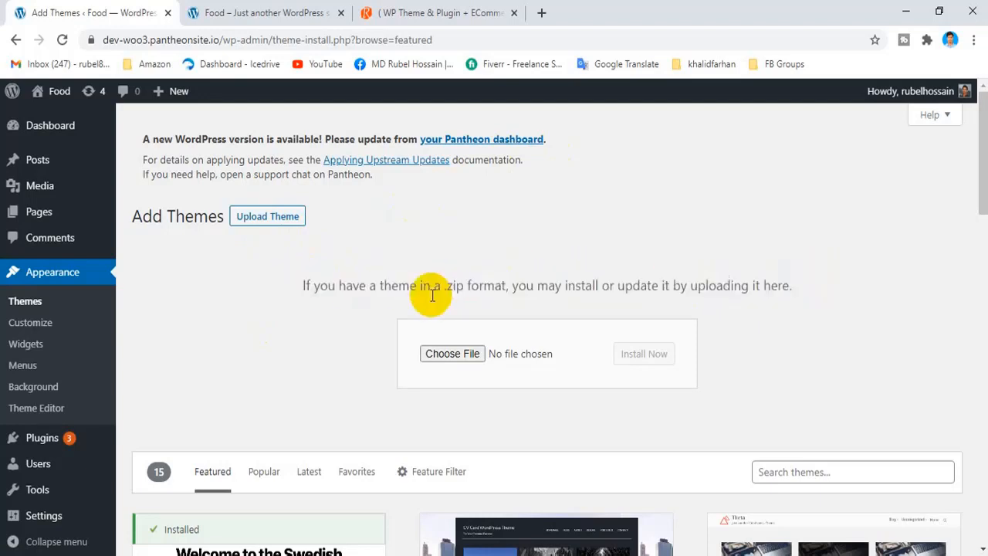
pyautogui.moveTo(447, 285); pyautogui.dragTo(464, 286)
pyautogui.click(451, 288)
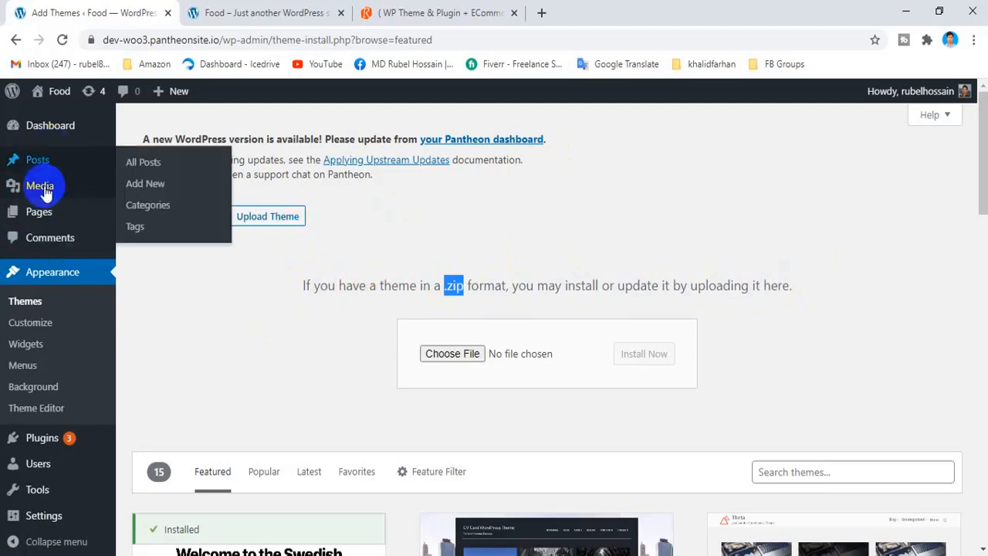
pyautogui.moveTo(50, 189)
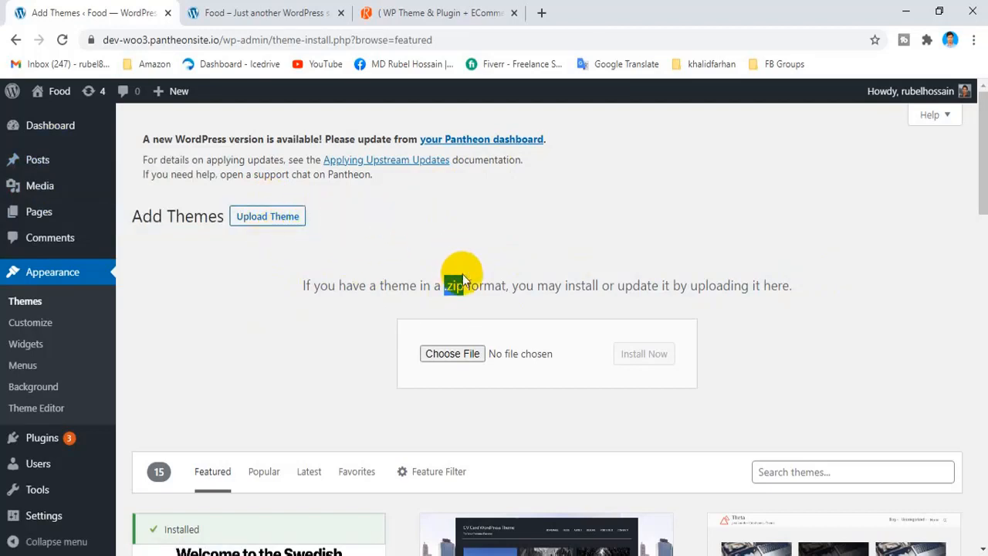
# Start choosing the theme file and browse to the WP Theme + Plugin Premium Class folder on the Freelancing Info (D:) drive
pyautogui.click(463, 359)
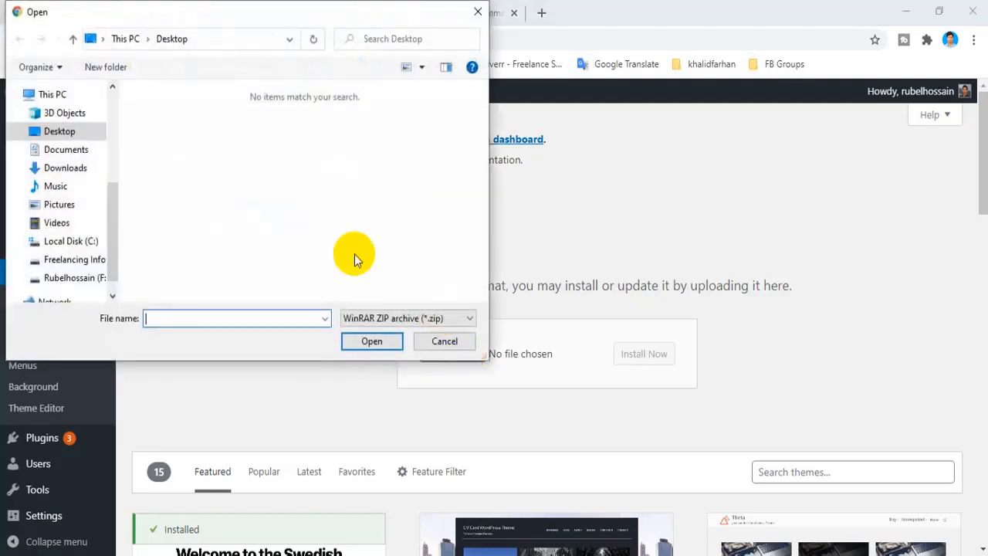
pyautogui.click(112, 235)
pyautogui.click(77, 236)
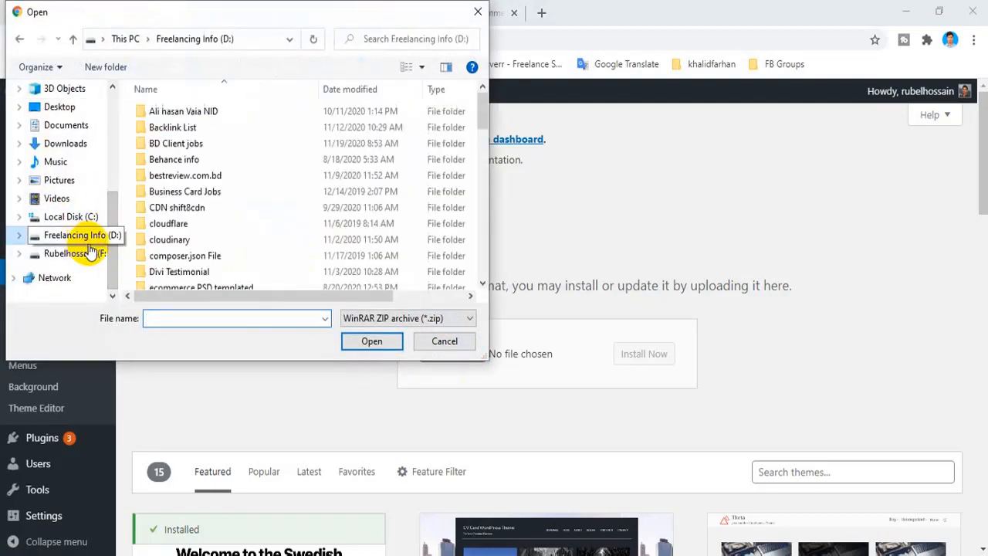
pyautogui.scroll(-2, 262, 216)
pyautogui.scroll(-3, 255, 213)
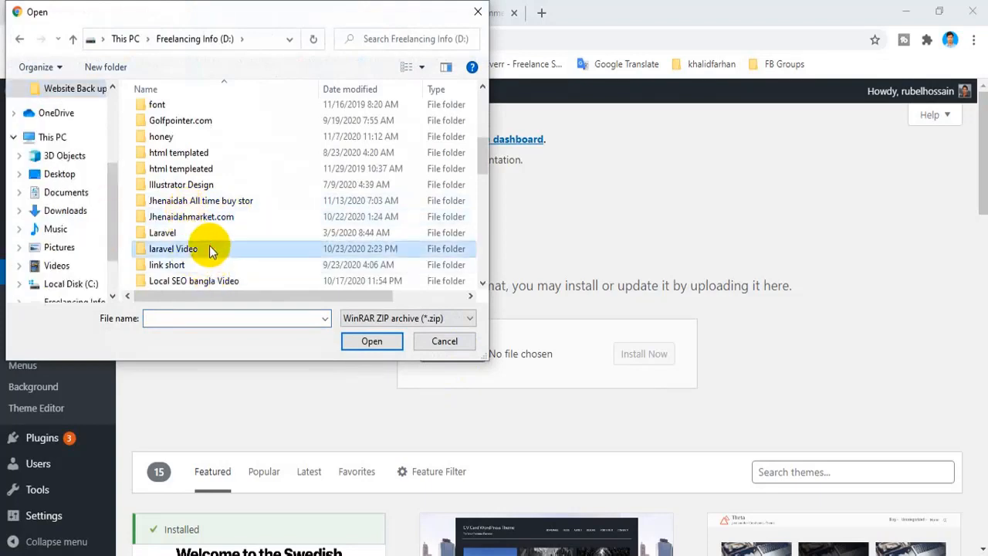
pyautogui.scroll(-8, 209, 246)
pyautogui.doubleClick(227, 264)
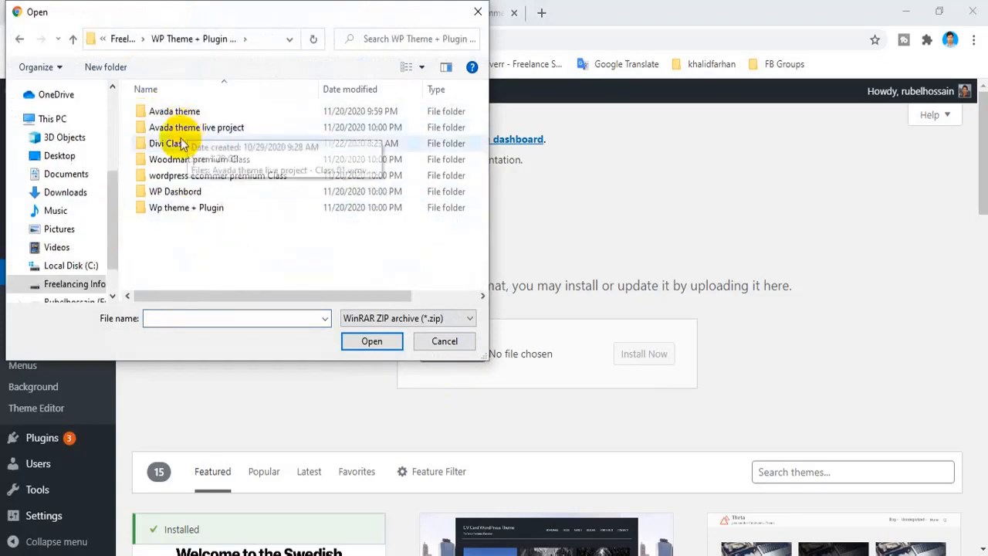
# Choose Divi.zip from Divi Class > Divi theme Basic Class > Divi Theme + API key and install it as a theme
pyautogui.doubleClick(183, 144)
pyautogui.doubleClick(177, 115)
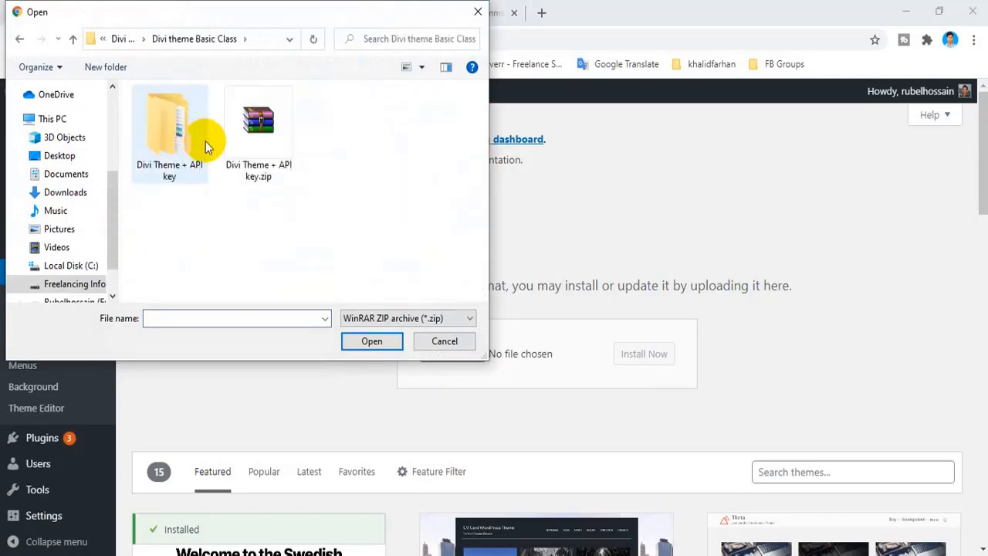
pyautogui.click(160, 125)
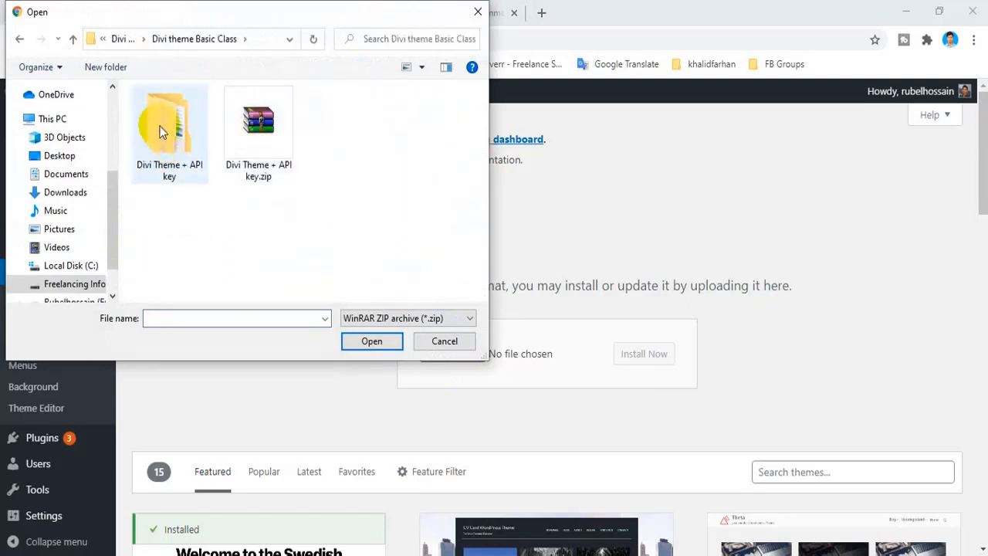
pyautogui.doubleClick(159, 124)
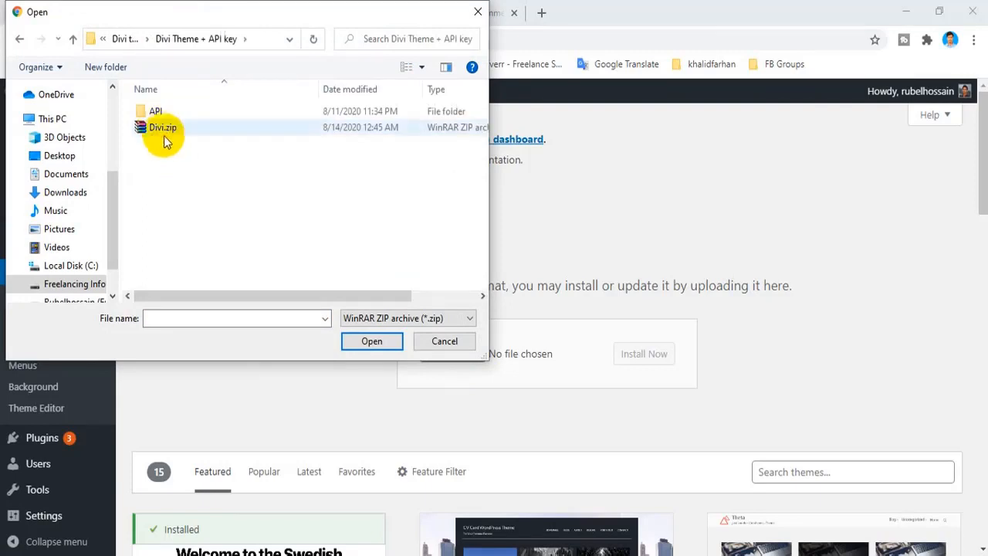
pyautogui.click(163, 132)
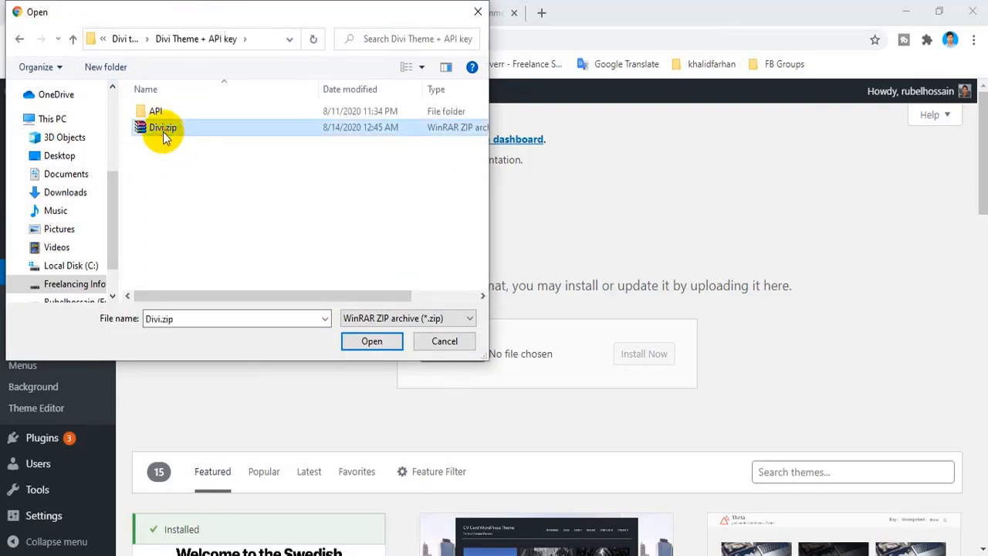
pyautogui.click(366, 345)
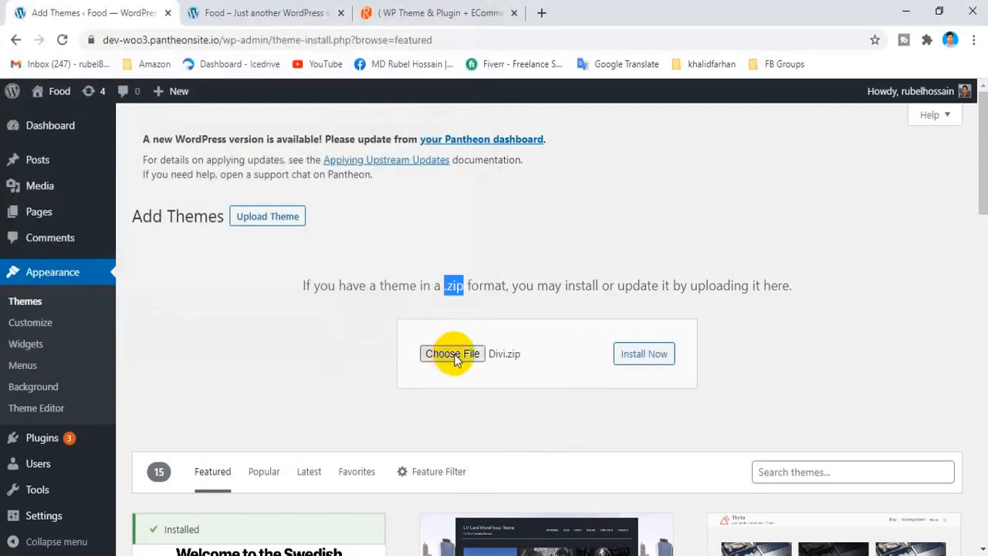
pyautogui.click(656, 354)
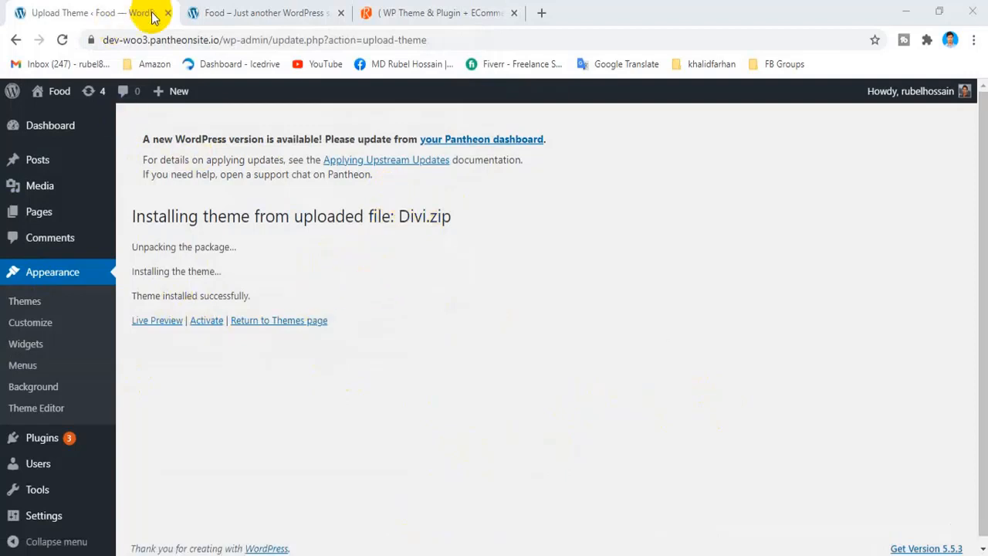
pyautogui.moveTo(219, 41); pyautogui.dragTo(101, 58)
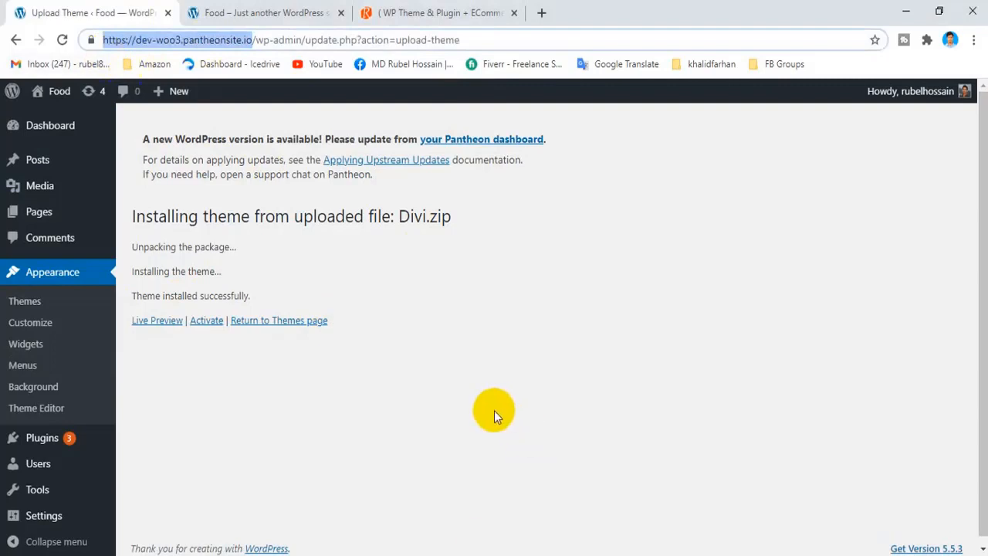
pyautogui.click(262, 397)
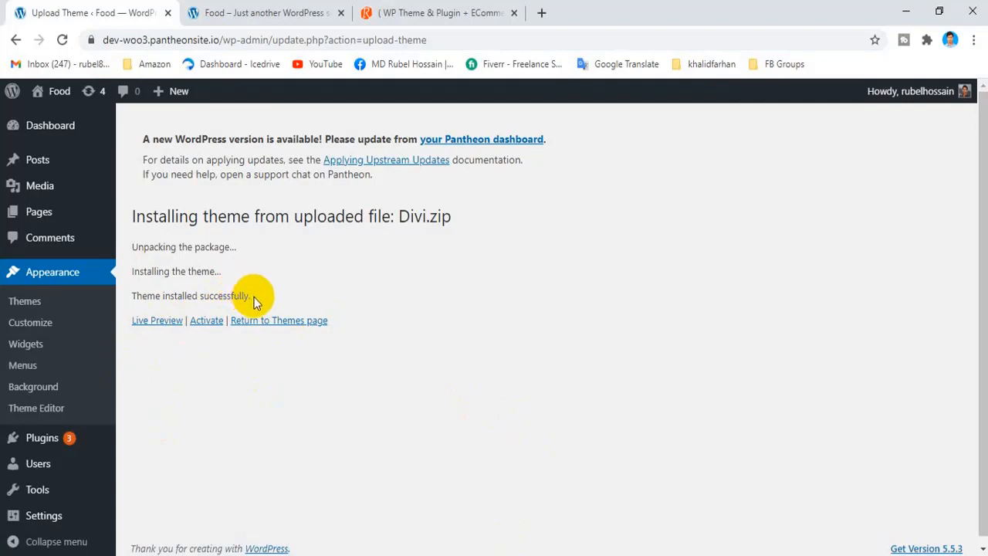
# Open the Add Plugins page of the Food site
pyautogui.scroll(-1, 62, 409)
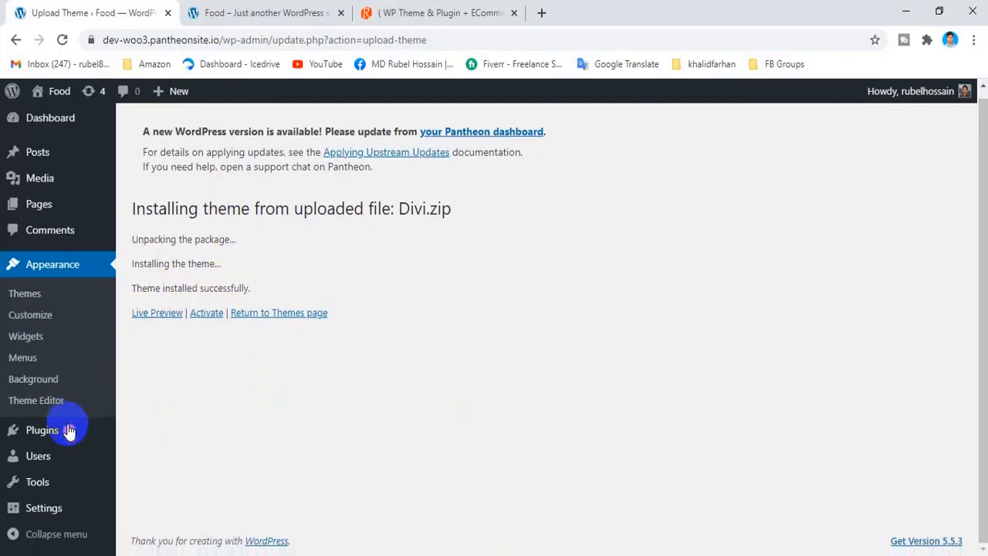
pyautogui.moveTo(93, 447)
pyautogui.click(158, 456)
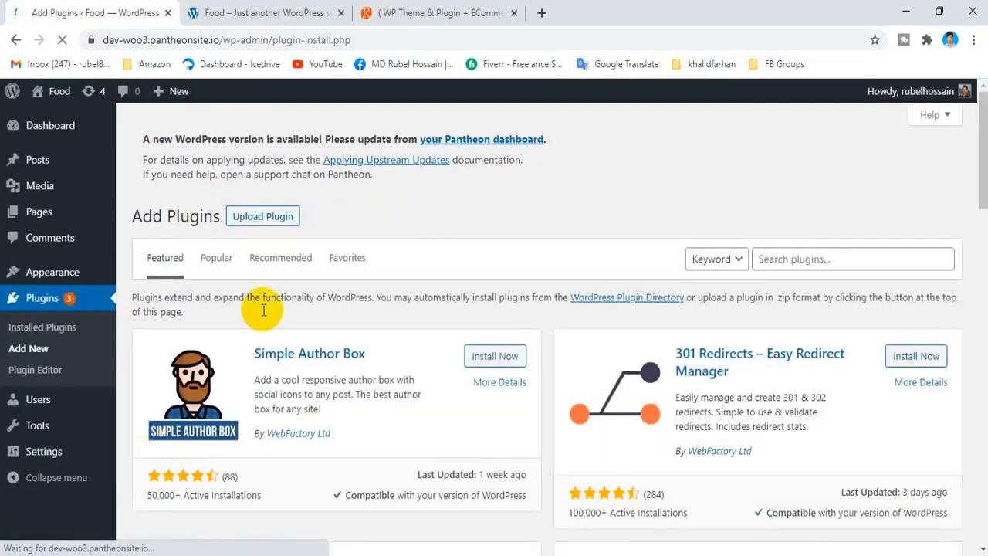
# Try to find a child theme plugin by searching for "childe theme" and its suggested spelling "Childe theme"
pyautogui.click(815, 261)
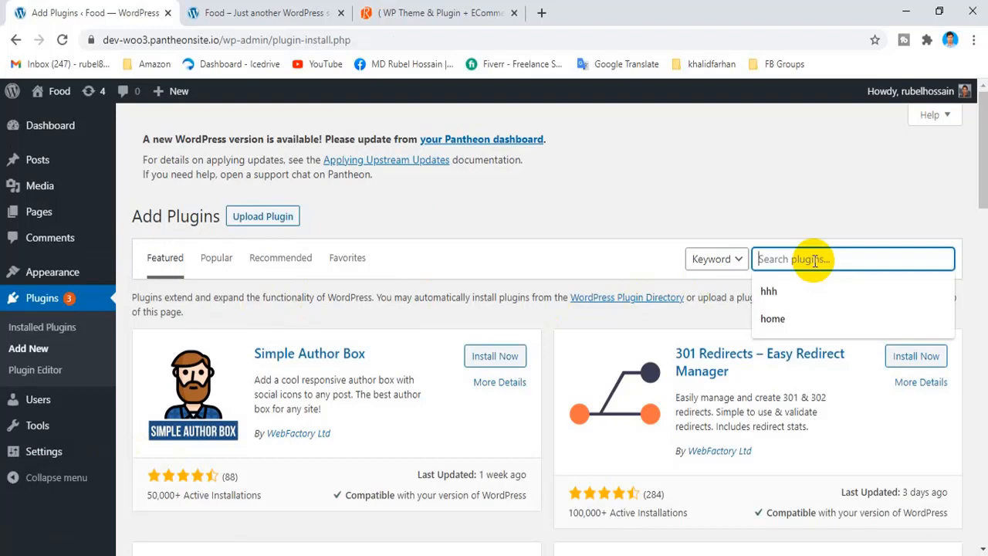
pyautogui.write('c')
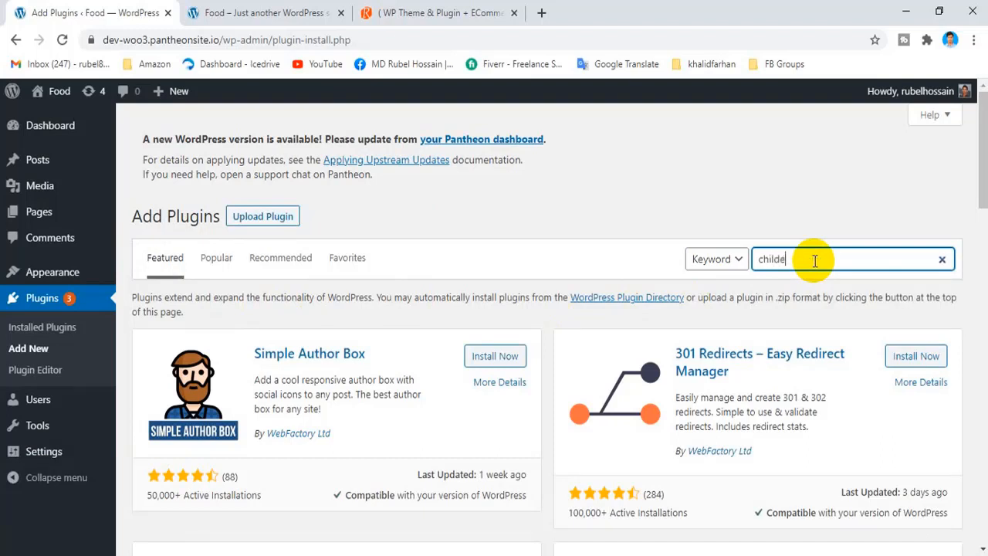
pyautogui.write('hilde')
pyautogui.press('BackSpace')
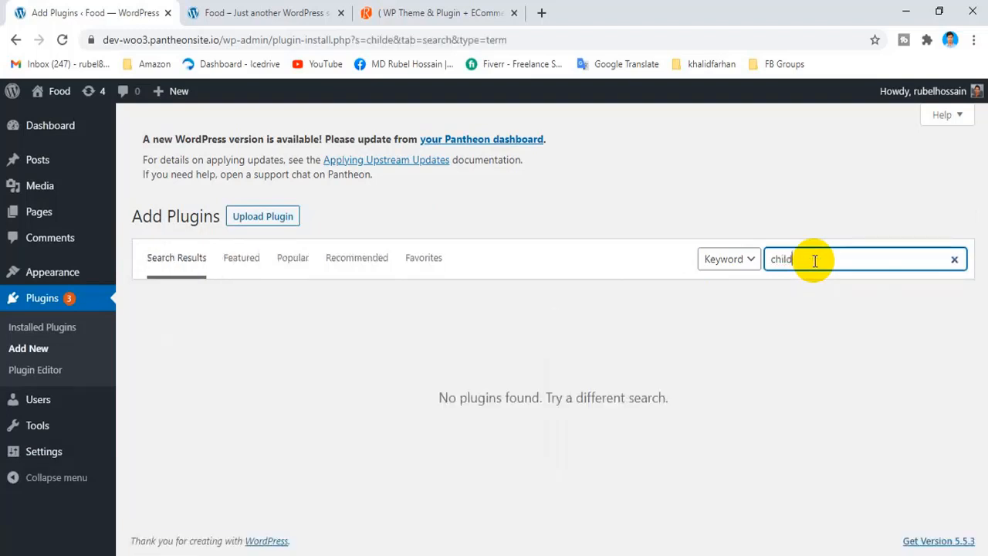
pyautogui.write('e th')
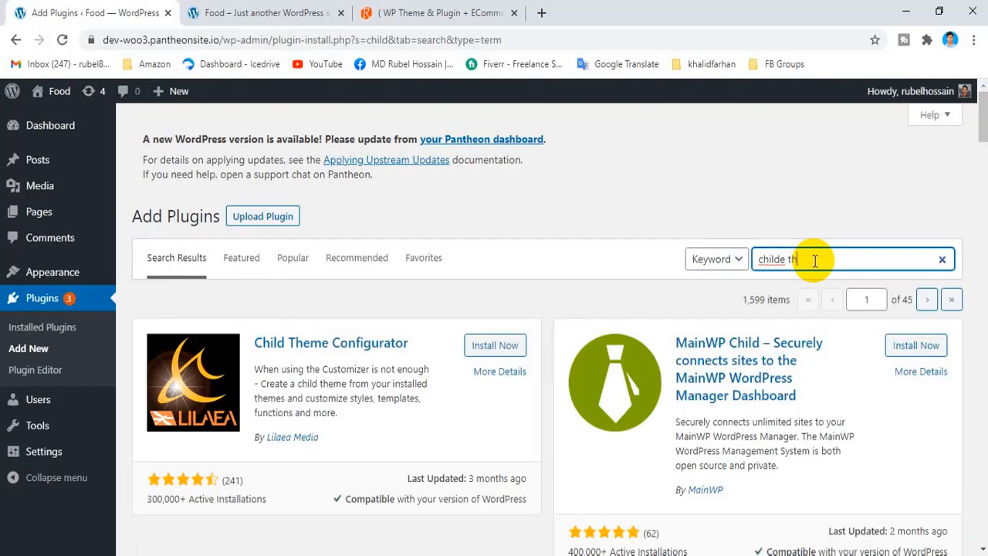
pyautogui.write('eme')
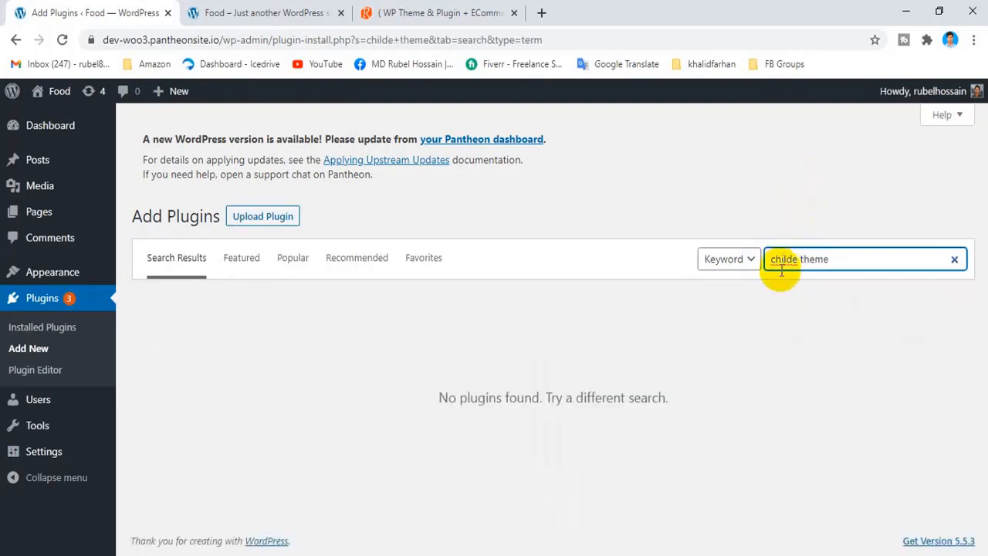
pyautogui.rightClick(784, 267)
pyautogui.click(812, 274)
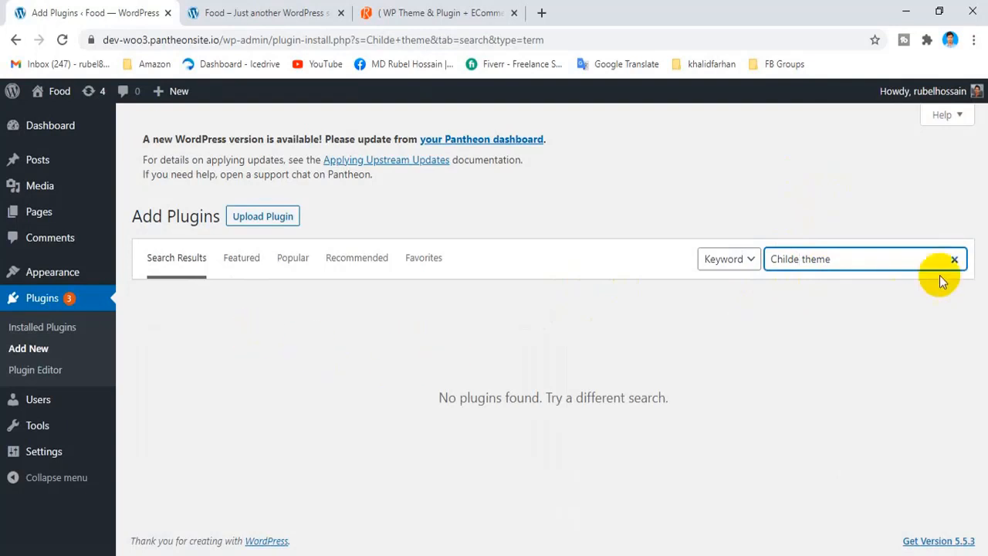
# Search the plugins for "child" and look through the results for Child Theme Configurator
pyautogui.tripleClick(819, 263)
pyautogui.write('child')
pyautogui.click(624, 555)
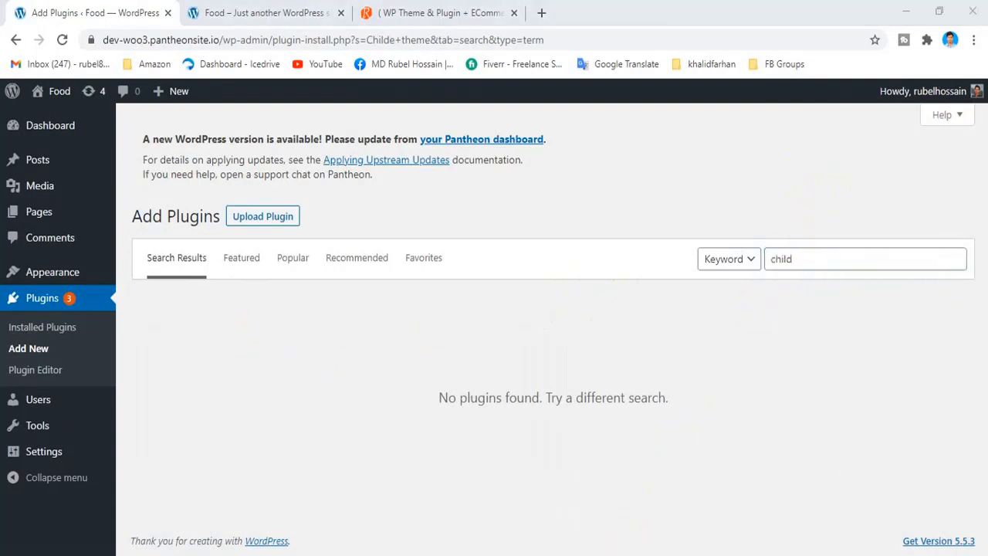
pyautogui.click(824, 264)
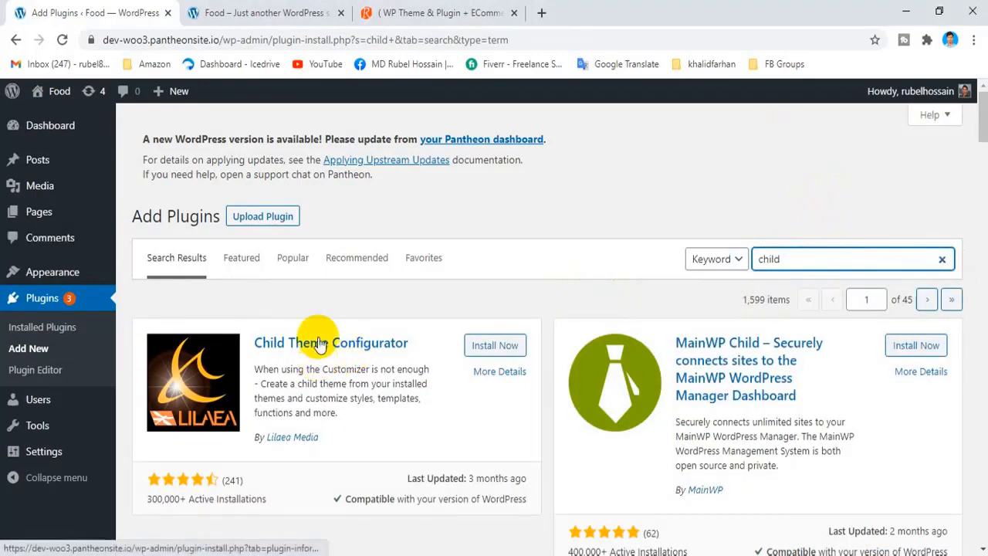
pyautogui.scroll(-2, 295, 306)
pyautogui.scroll(1, 255, 254)
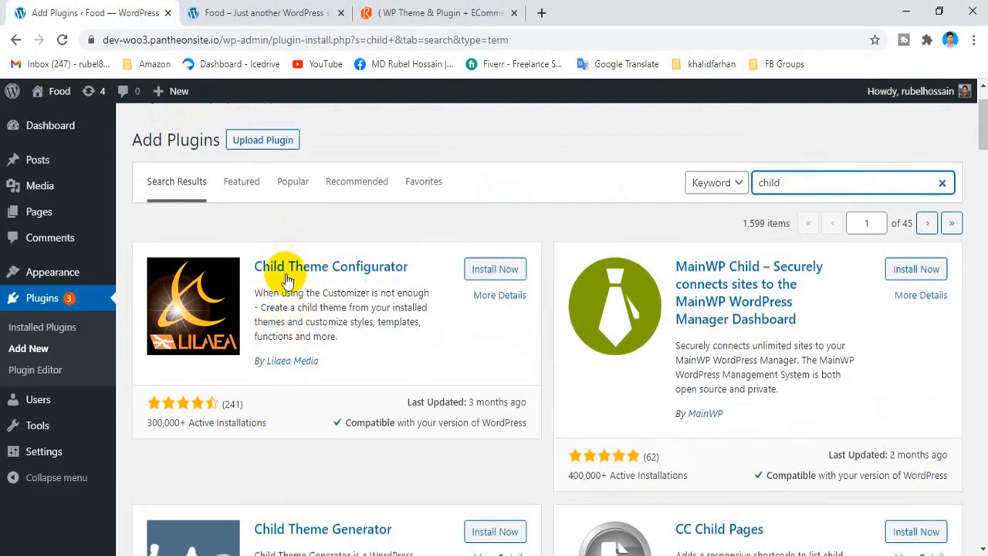
# Install and activate the Child Theme Configurator plugin and look over the installed plugins
pyautogui.click(523, 270)
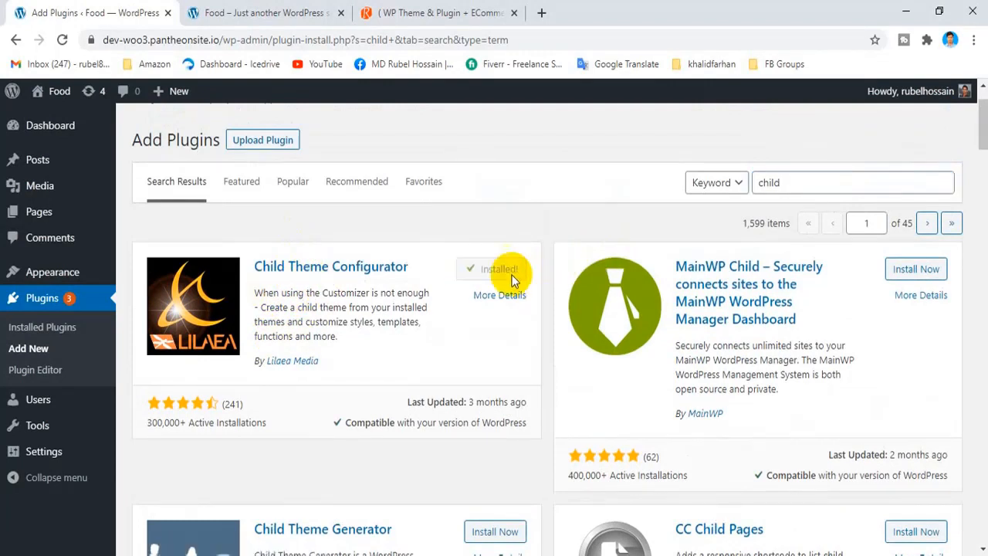
pyautogui.click(503, 270)
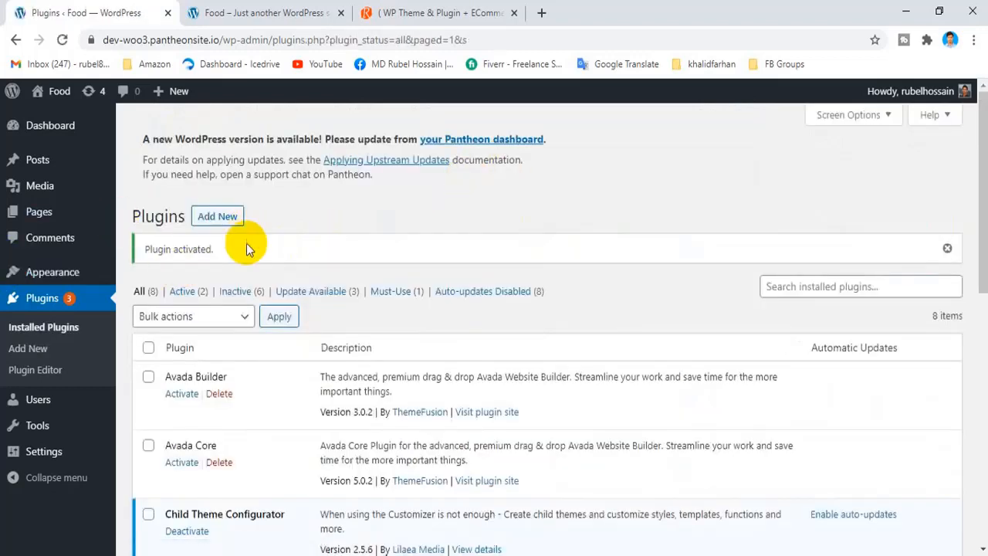
pyautogui.scroll(-2, 247, 244)
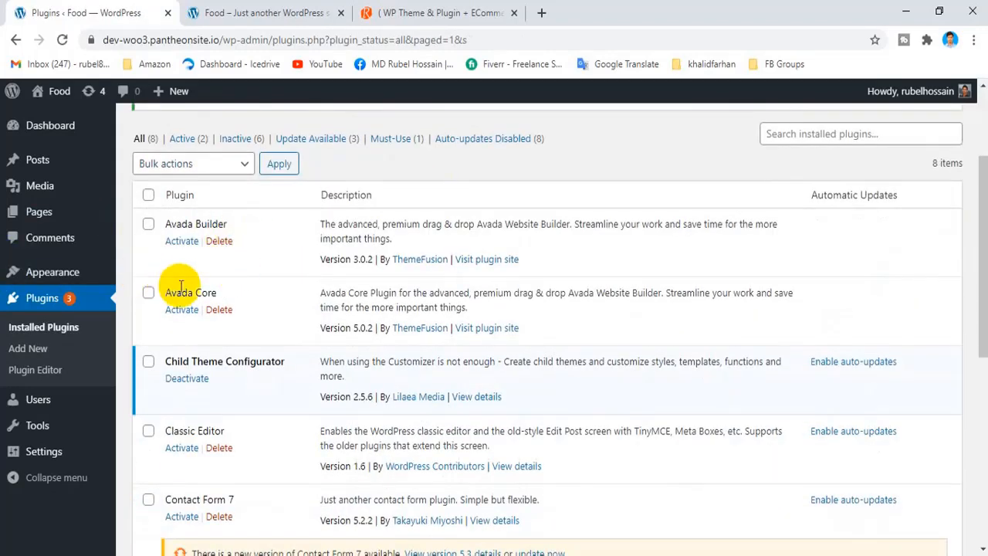
pyautogui.scroll(-4, 70, 309)
pyautogui.scroll(-2, 23, 432)
pyautogui.moveTo(37, 455)
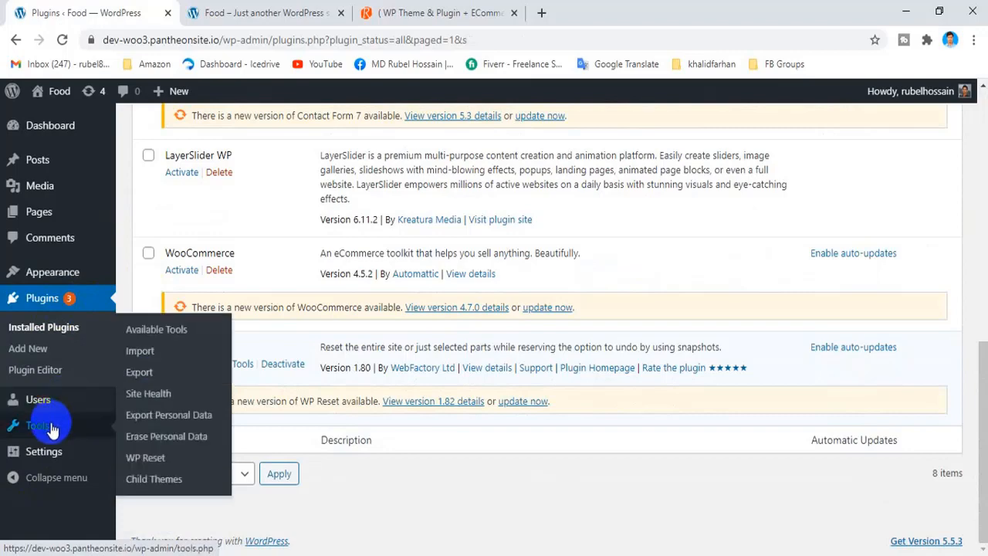
# Bulk delete the inactive plugins Avada Builder, Avada Core, Classic Editor, LayerSlider WP and WooCommerce
pyautogui.scroll(10, 370, 463)
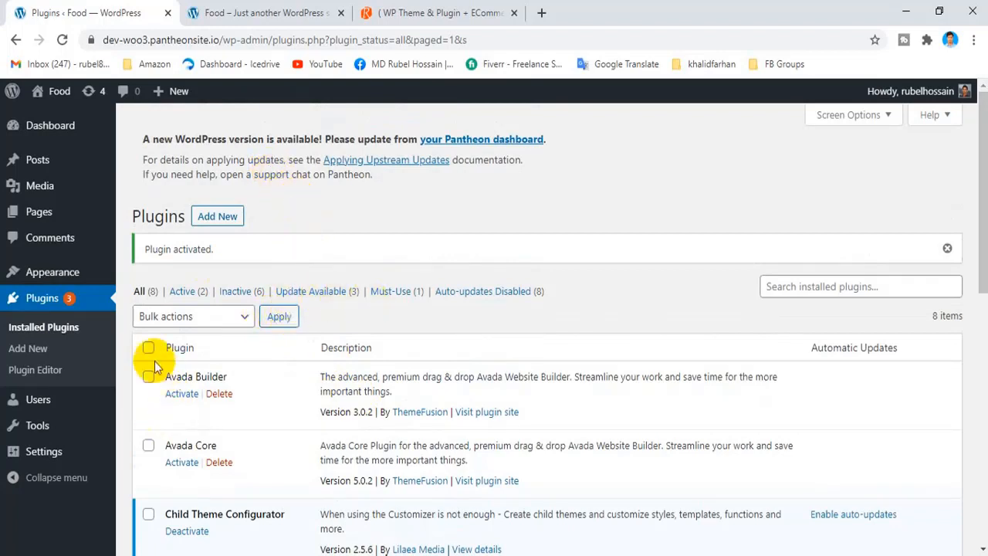
pyautogui.click(148, 446)
pyautogui.scroll(-1, 166, 428)
pyautogui.click(147, 433)
pyautogui.scroll(-2, 151, 432)
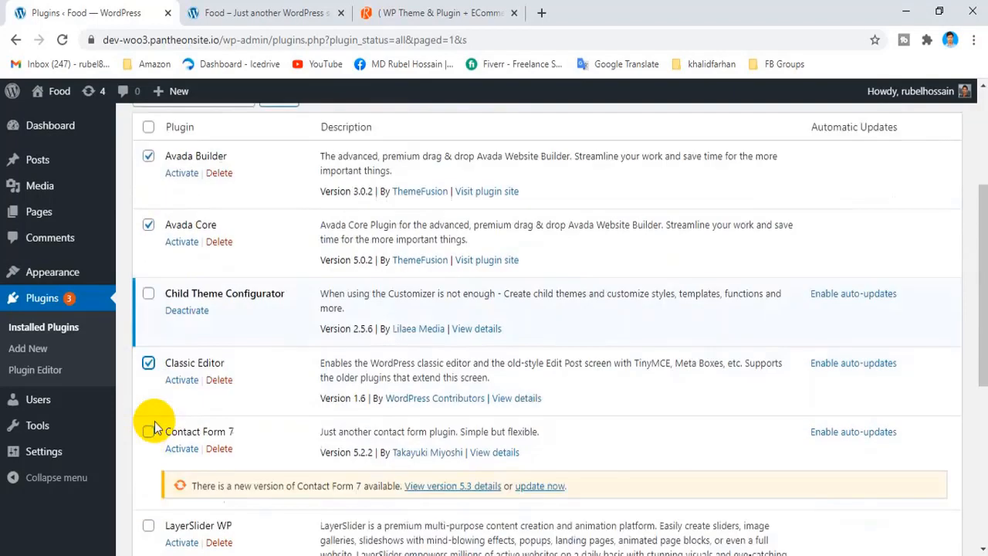
pyautogui.scroll(-2, 155, 429)
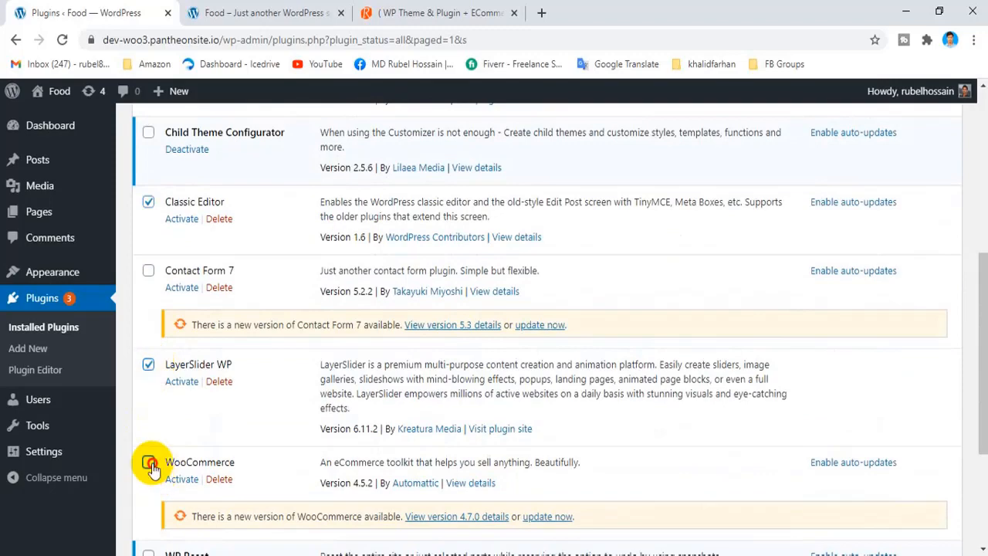
pyautogui.click(148, 463)
pyautogui.scroll(-3, 162, 440)
pyautogui.click(220, 472)
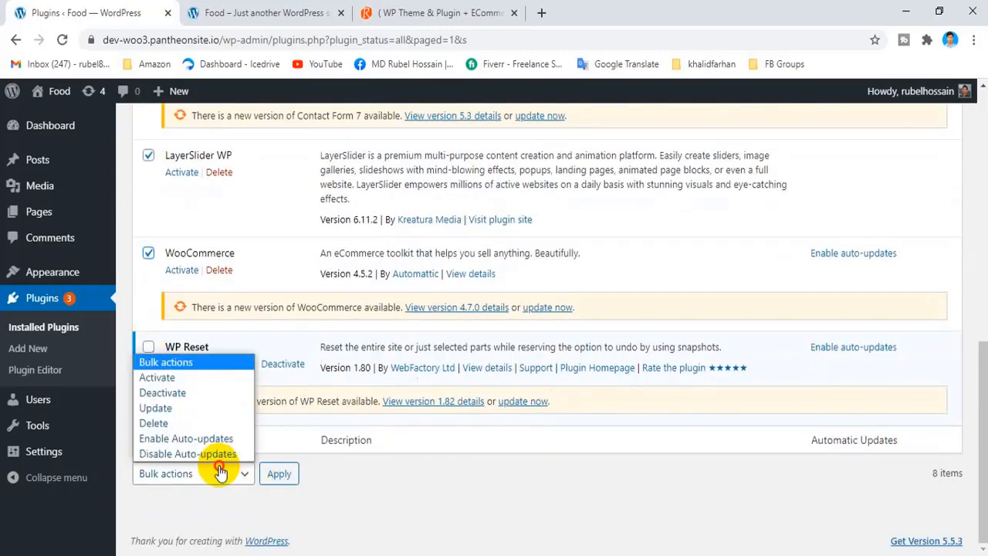
pyautogui.click(189, 422)
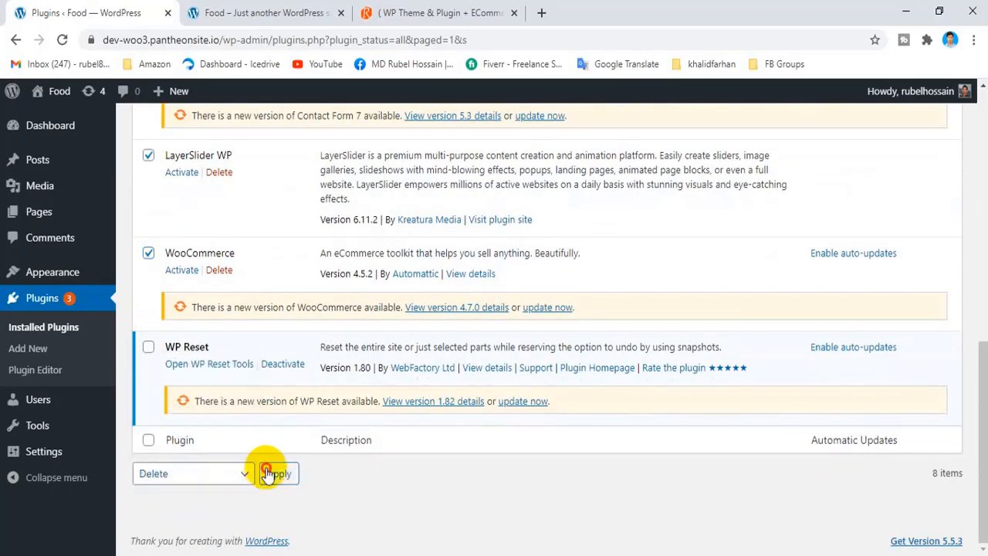
pyautogui.click(267, 473)
pyautogui.click(562, 136)
# Update the Contact Form 7 plugin to version 5.3 and WP Reset to version 1.82
pyautogui.scroll(7, 256, 395)
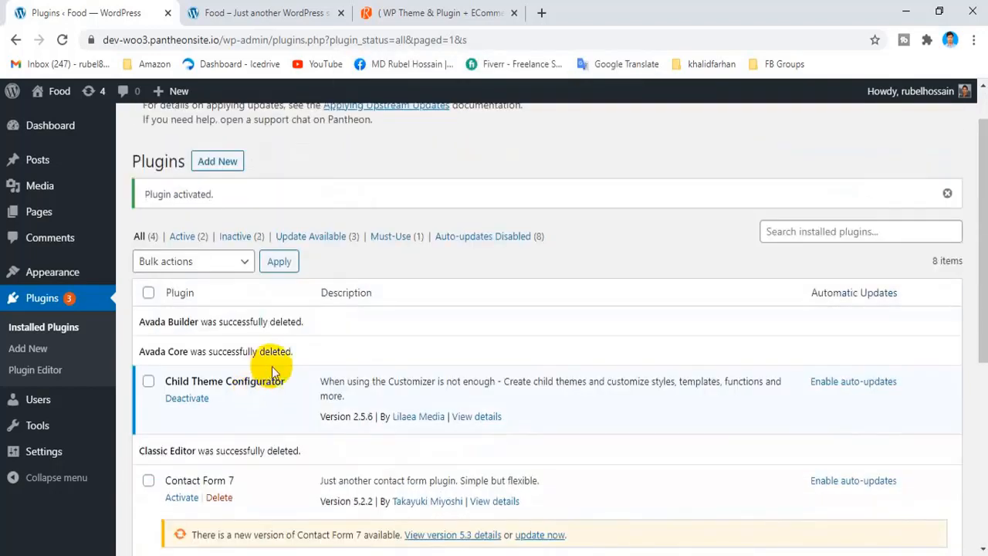
pyautogui.scroll(-2, 268, 349)
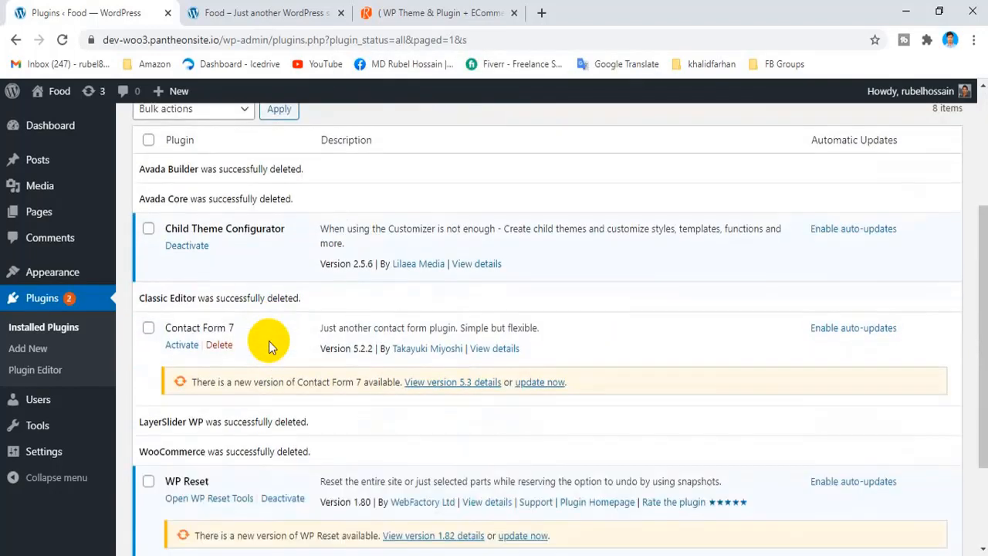
pyautogui.scroll(-2, 270, 340)
pyautogui.scroll(4, 269, 342)
pyautogui.scroll(-4, 270, 331)
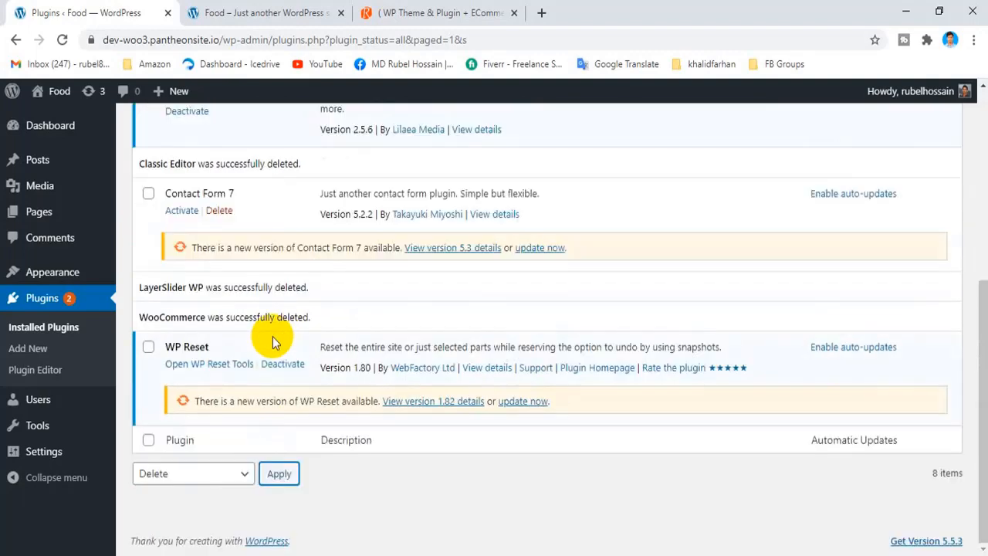
pyautogui.scroll(1, 278, 336)
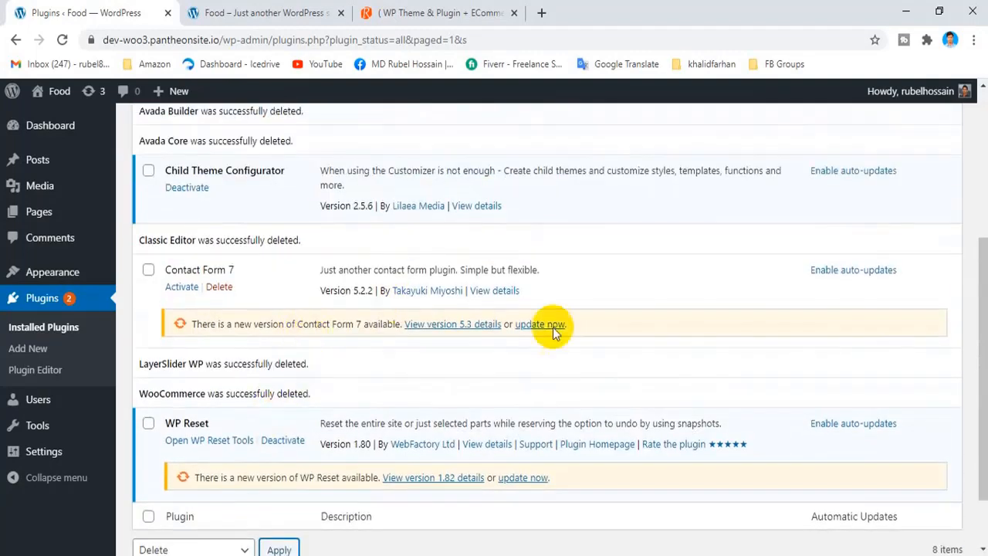
pyautogui.click(537, 324)
pyautogui.scroll(-1, 319, 331)
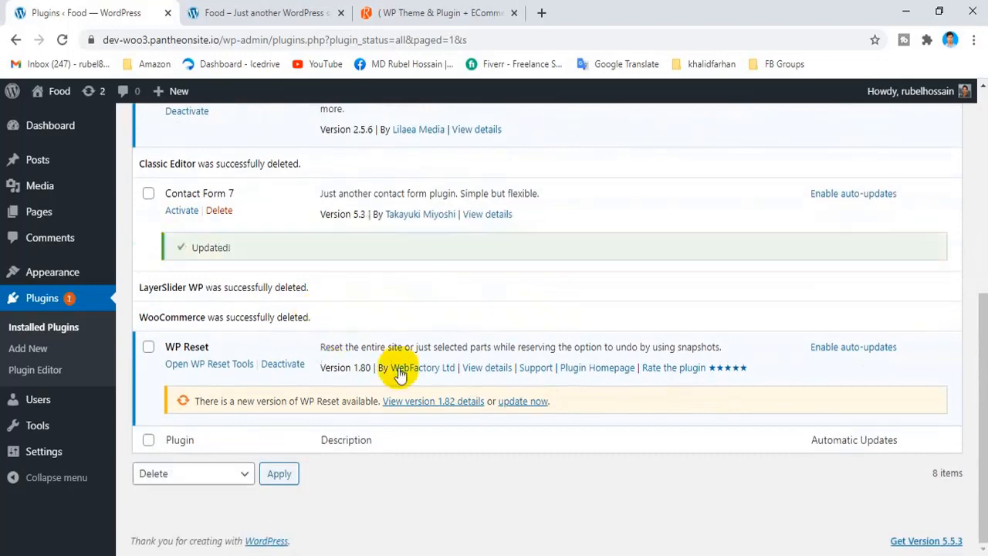
pyautogui.click(524, 401)
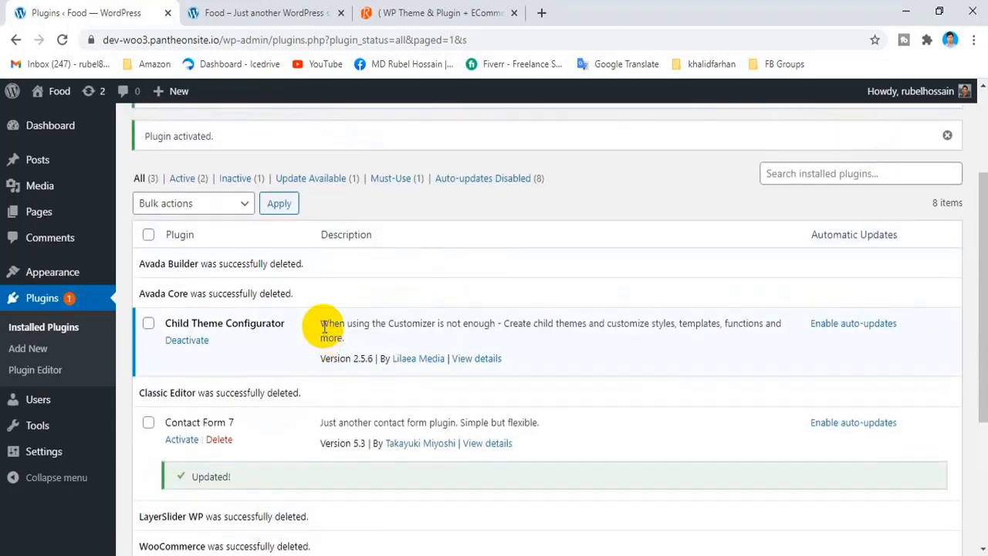
# Reload the installed plugins list and delete the Contact Form 7 plugin with its data
pyautogui.click(63, 41)
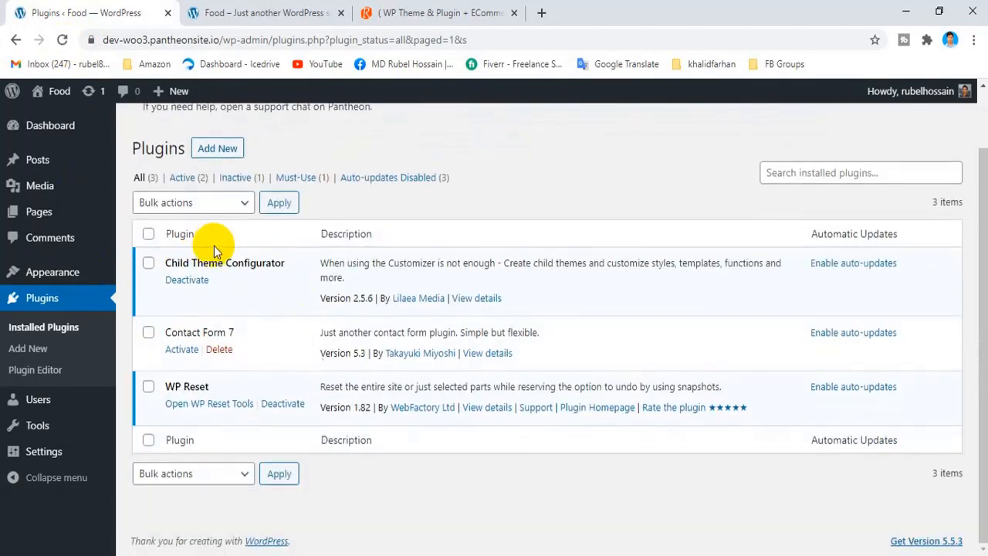
pyautogui.click(220, 349)
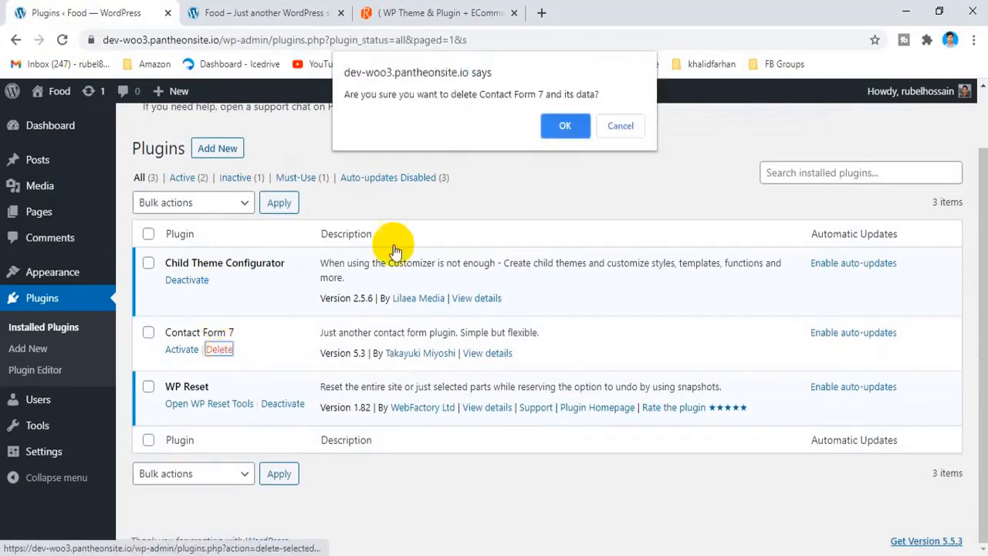
pyautogui.click(564, 125)
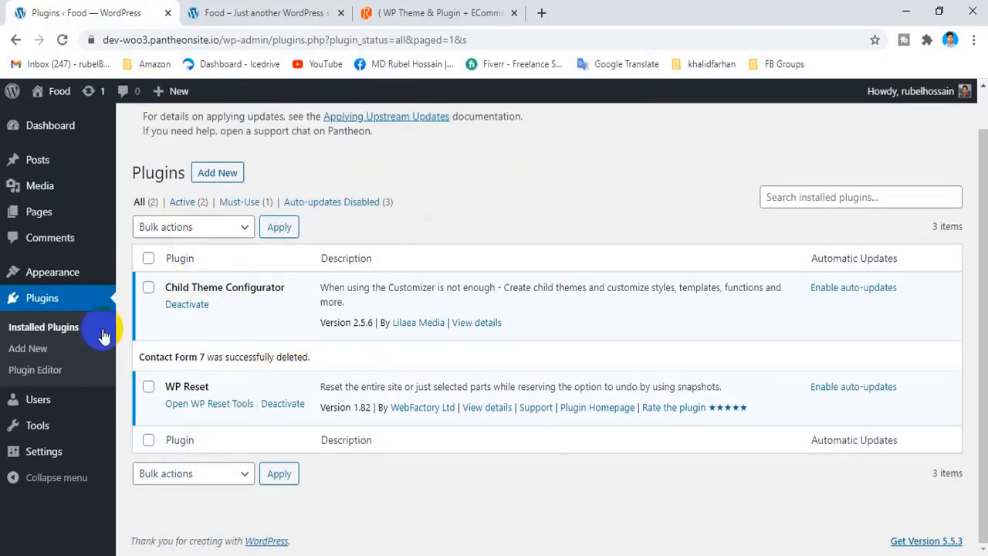
# Open the Child Theme Configurator and analyze Divi as the parent theme for a new child theme
pyautogui.moveTo(37, 429)
pyautogui.click(149, 469)
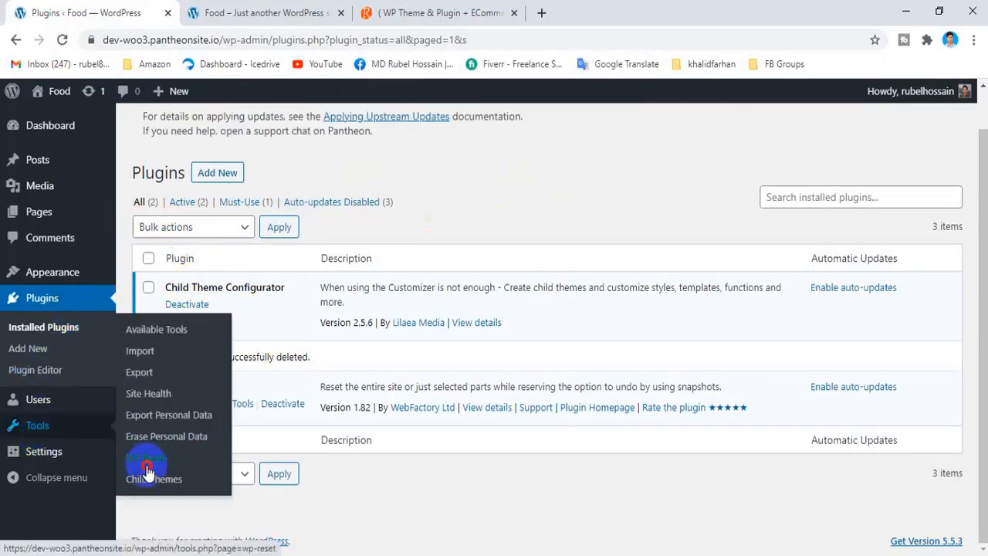
pyautogui.click(155, 478)
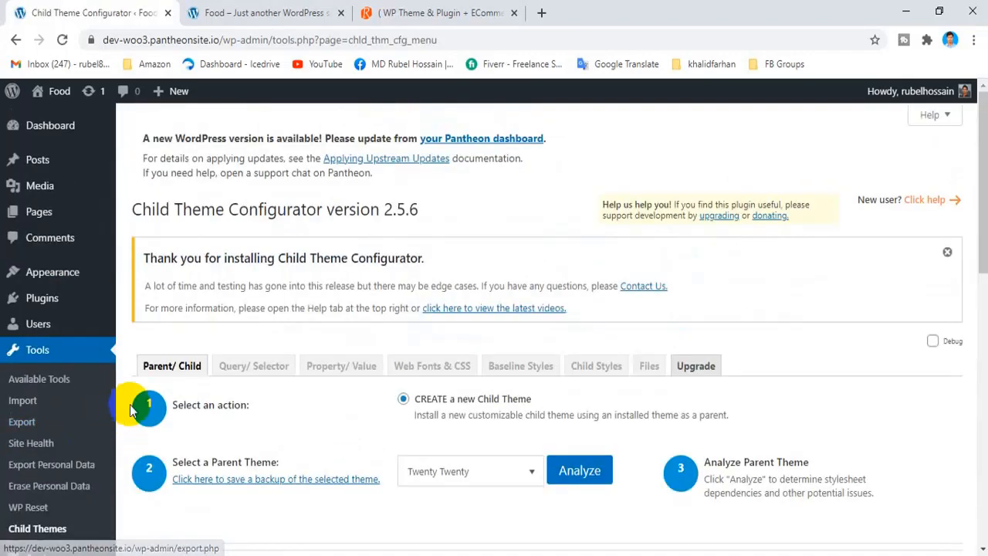
pyautogui.scroll(-3, 316, 388)
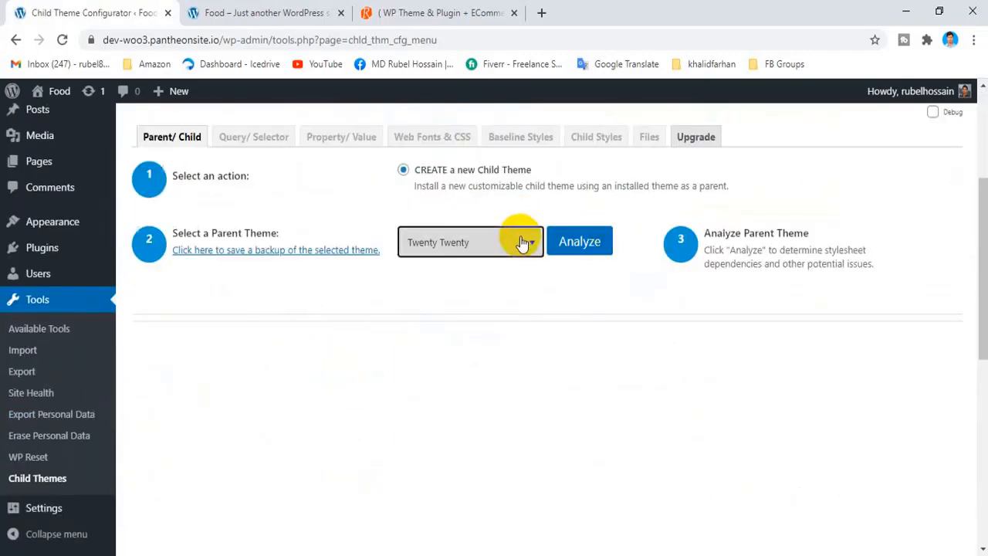
pyautogui.click(520, 240)
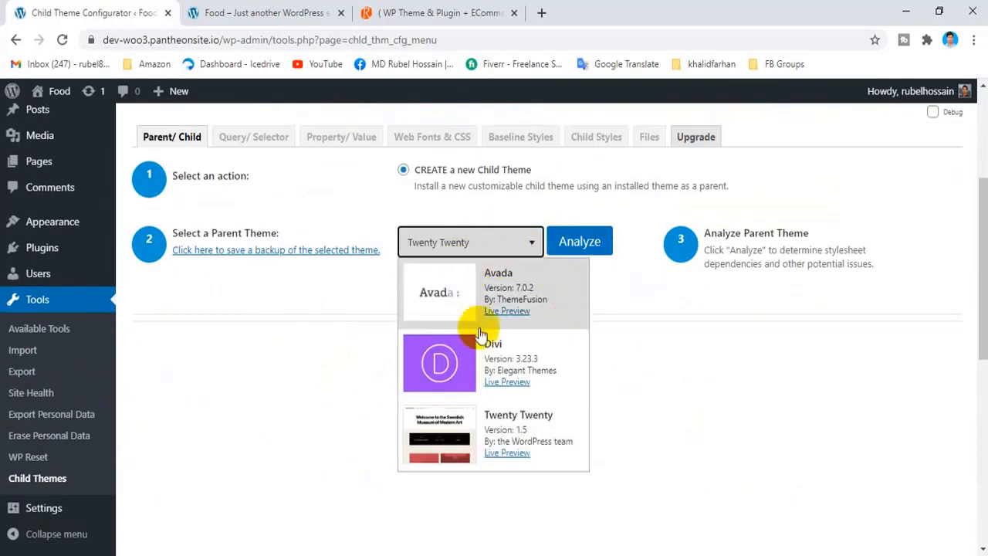
pyautogui.click(534, 363)
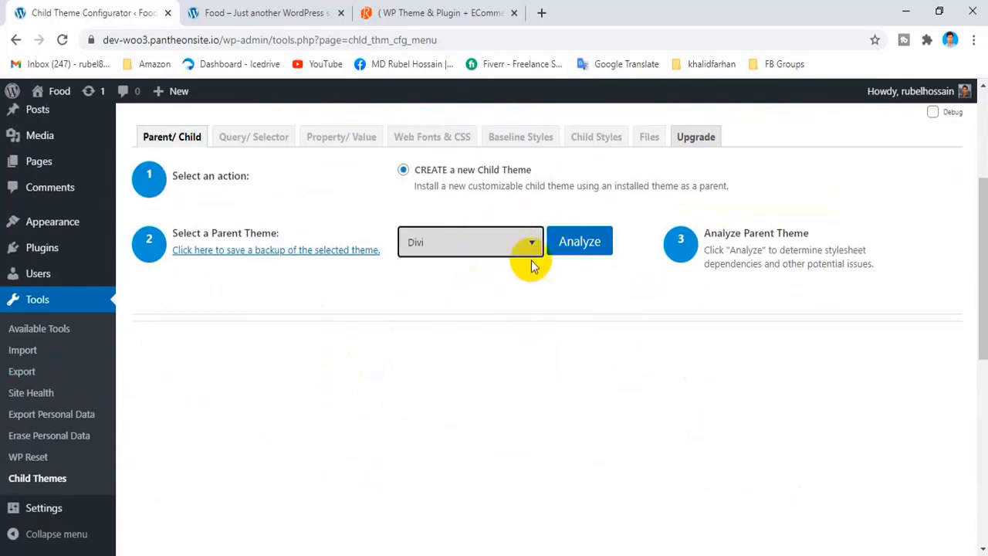
pyautogui.click(601, 245)
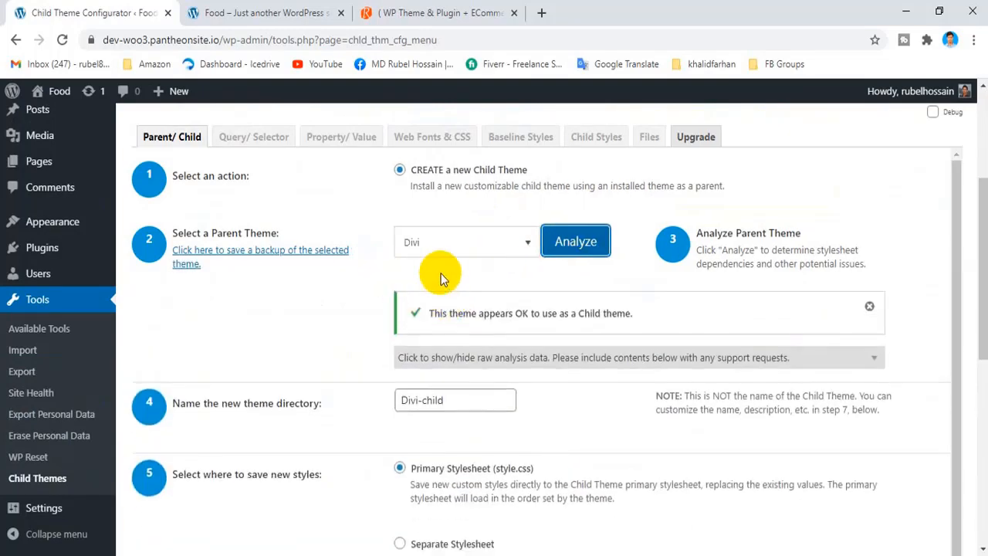
# Create the new child theme of Divi, keeping the configurator's default settings
pyautogui.scroll(-4, 461, 278)
pyautogui.scroll(-5, 461, 282)
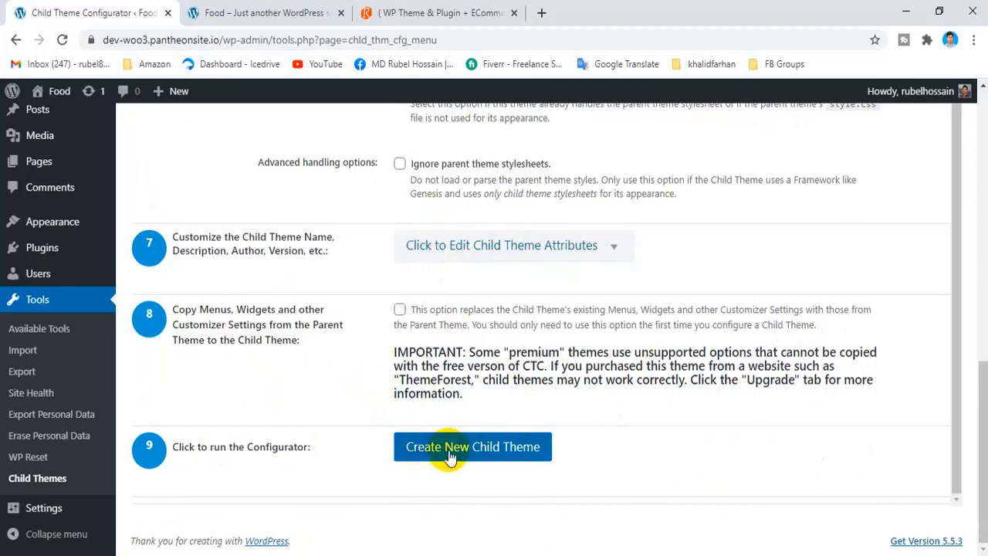
pyautogui.click(521, 455)
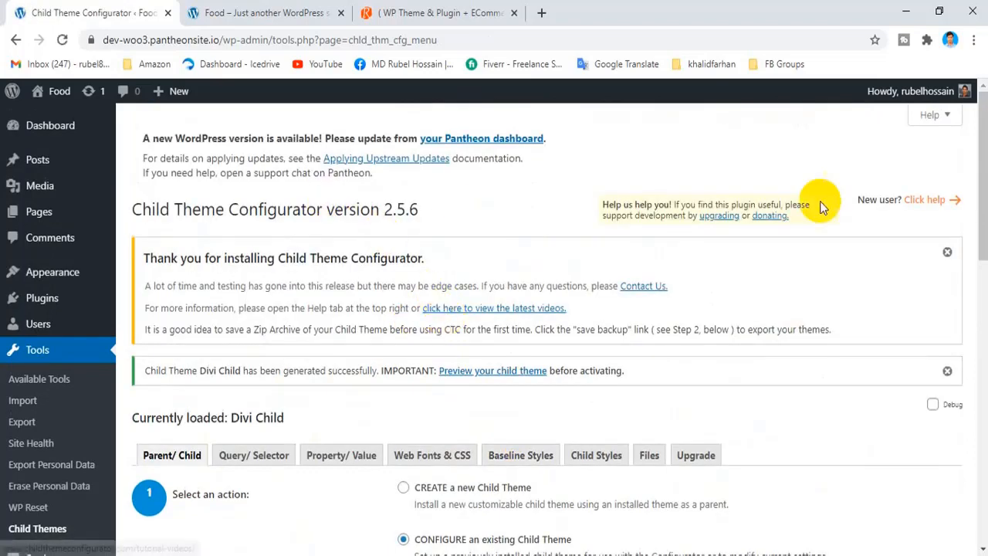
pyautogui.scroll(-9, 353, 315)
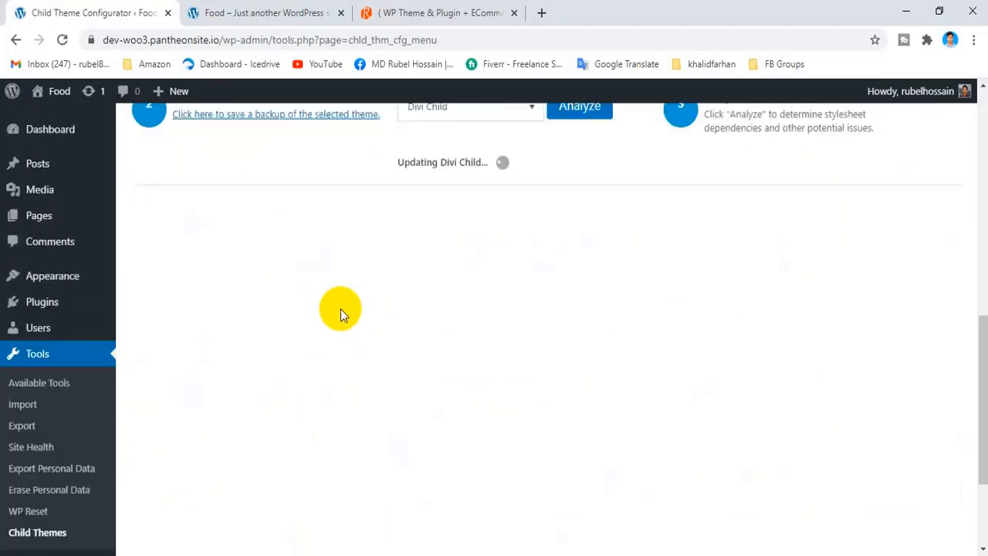
pyautogui.scroll(3, 341, 309)
# Go to the site's installed themes and view the details of the Twenty Twenty theme
pyautogui.moveTo(86, 279)
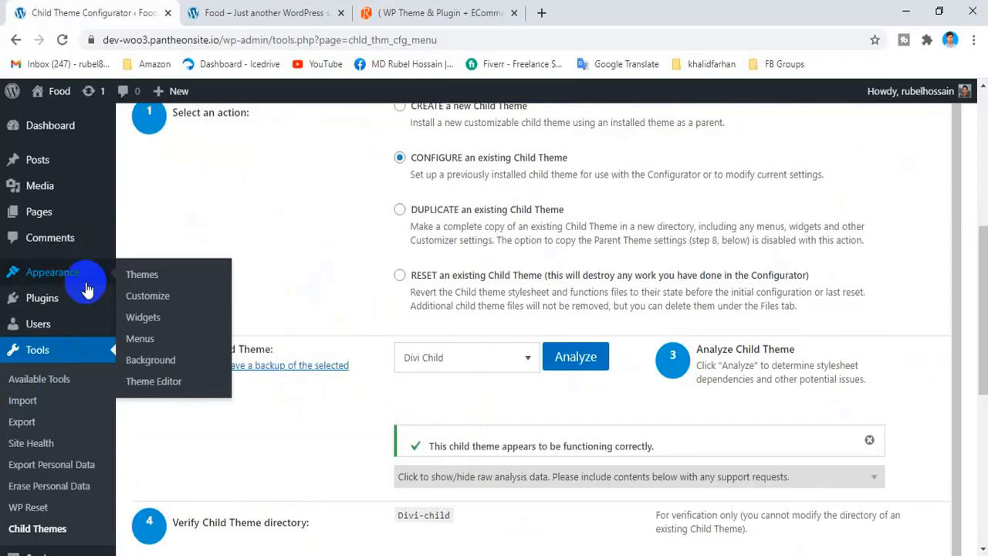
pyautogui.click(150, 280)
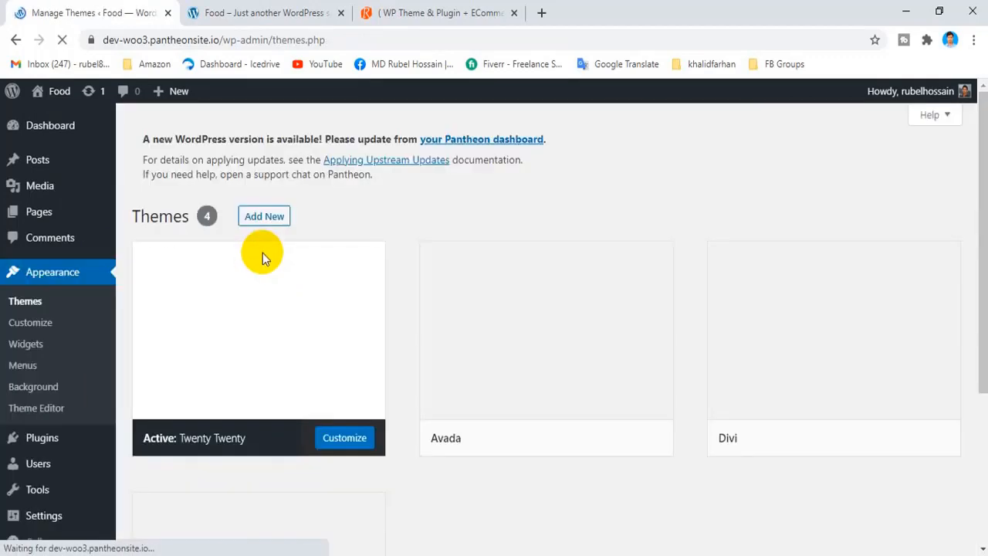
pyautogui.scroll(-1, 371, 260)
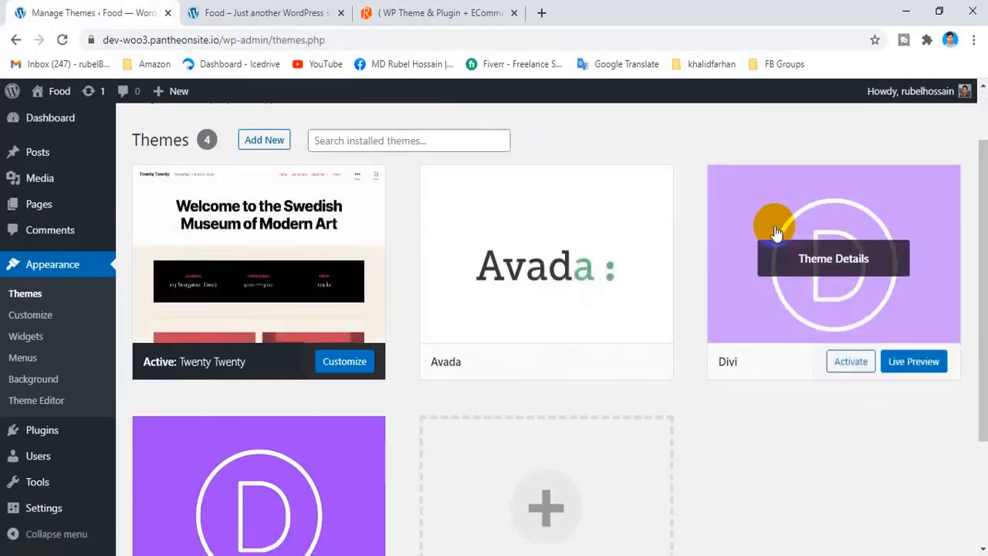
pyautogui.scroll(-2, 192, 409)
pyautogui.scroll(2, 411, 301)
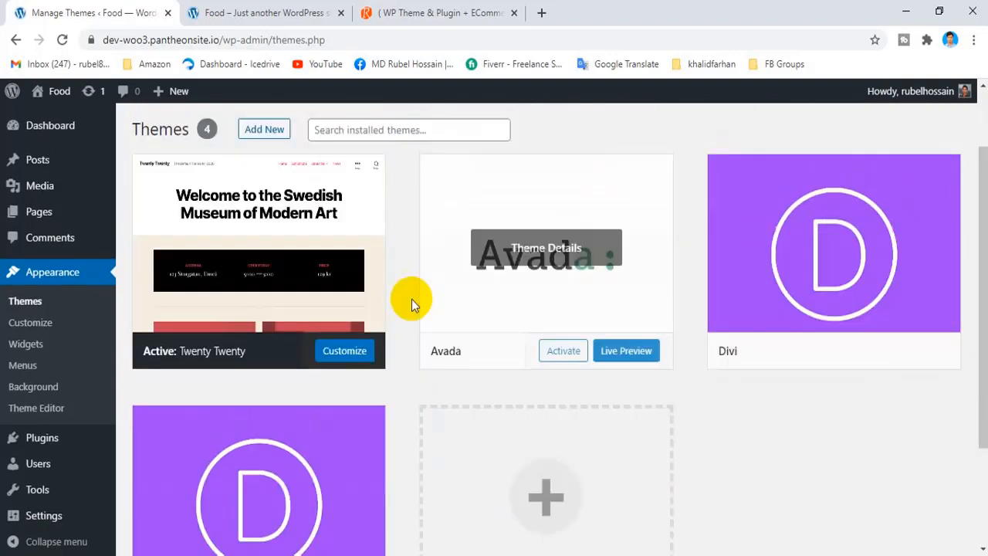
pyautogui.click(237, 259)
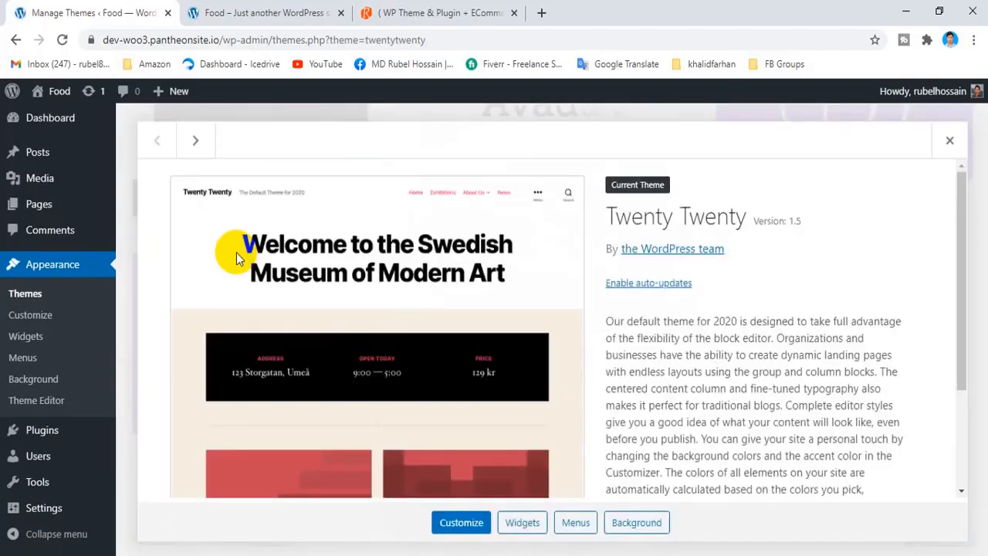
pyautogui.click(952, 136)
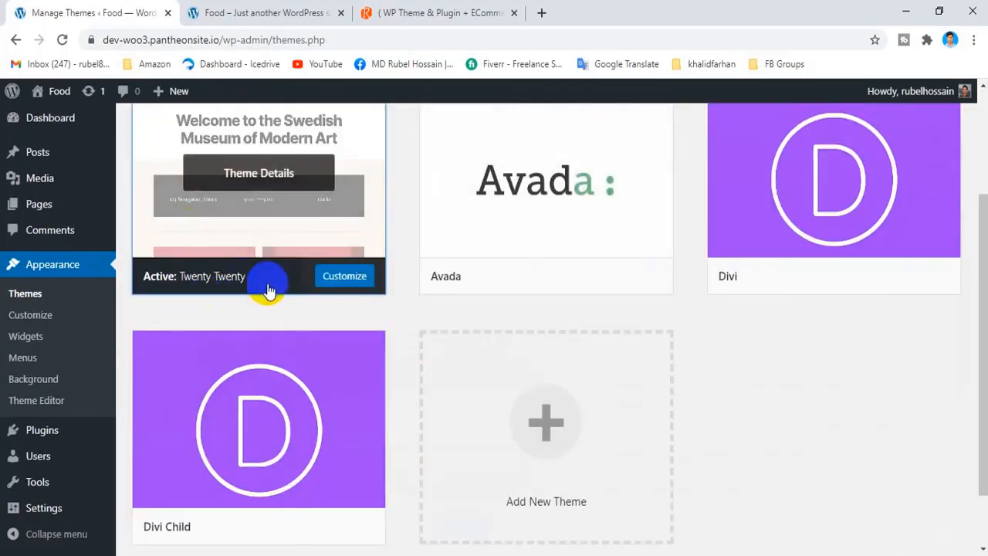
# Activate the Divi Child theme from the installed themes
pyautogui.scroll(-1, 286, 301)
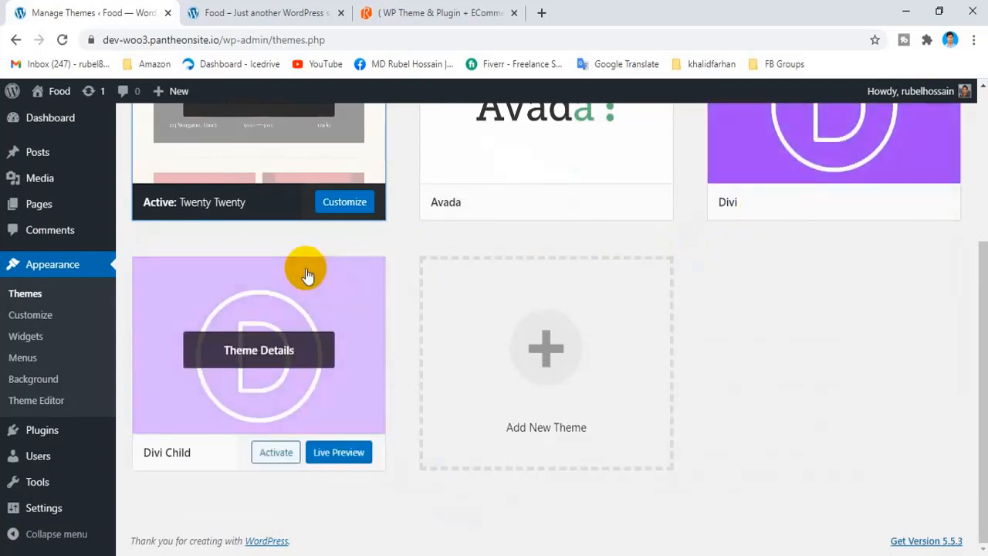
pyautogui.click(257, 352)
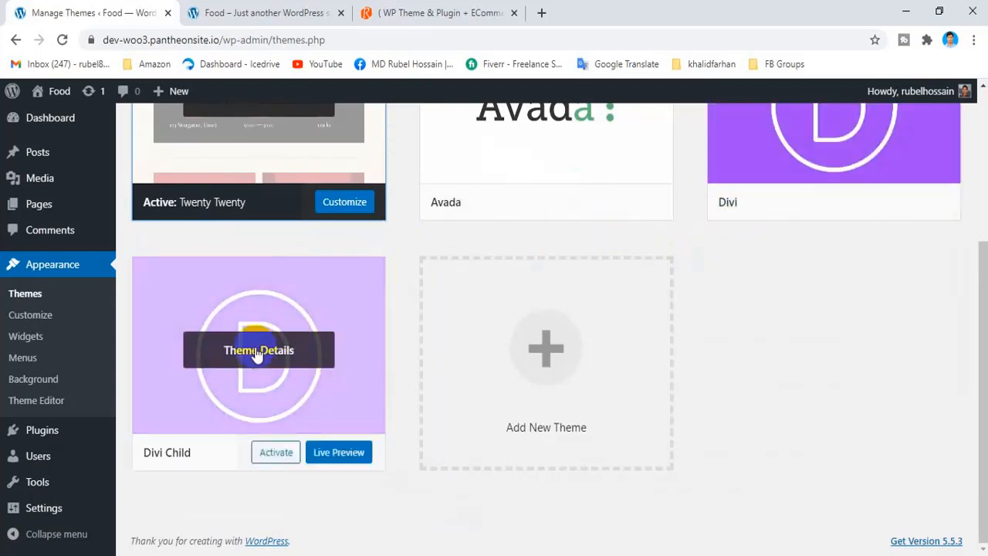
pyautogui.scroll(3, 332, 329)
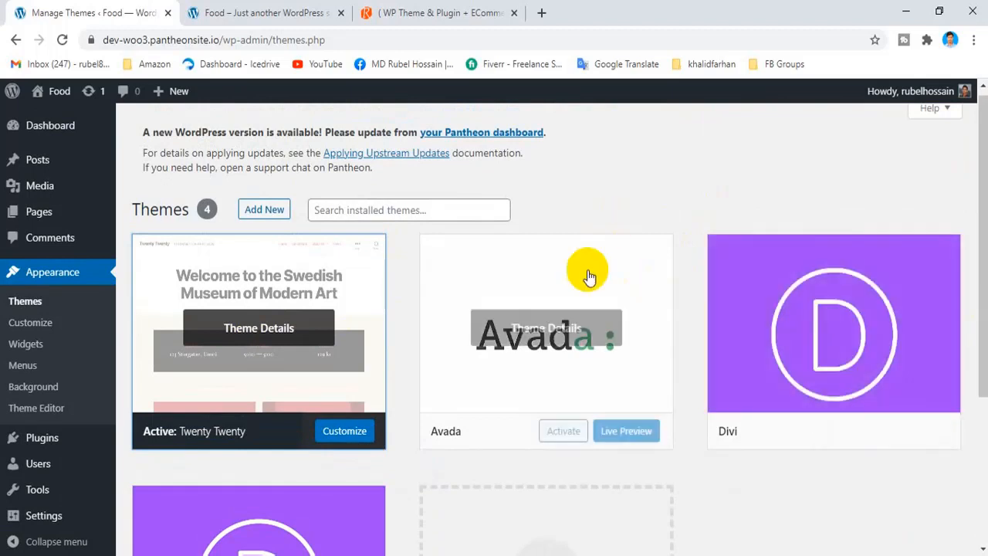
pyautogui.scroll(-2, 570, 288)
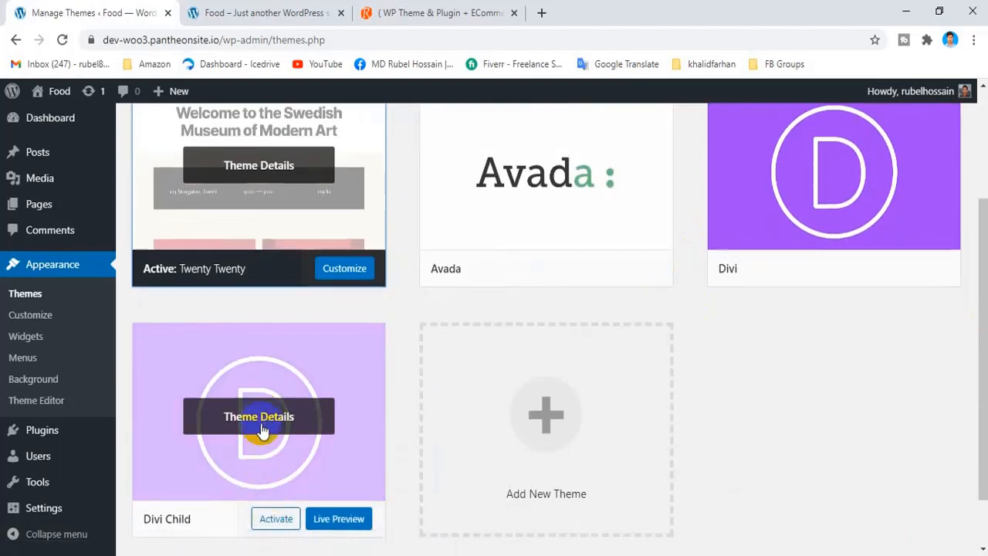
pyautogui.scroll(-1, 260, 430)
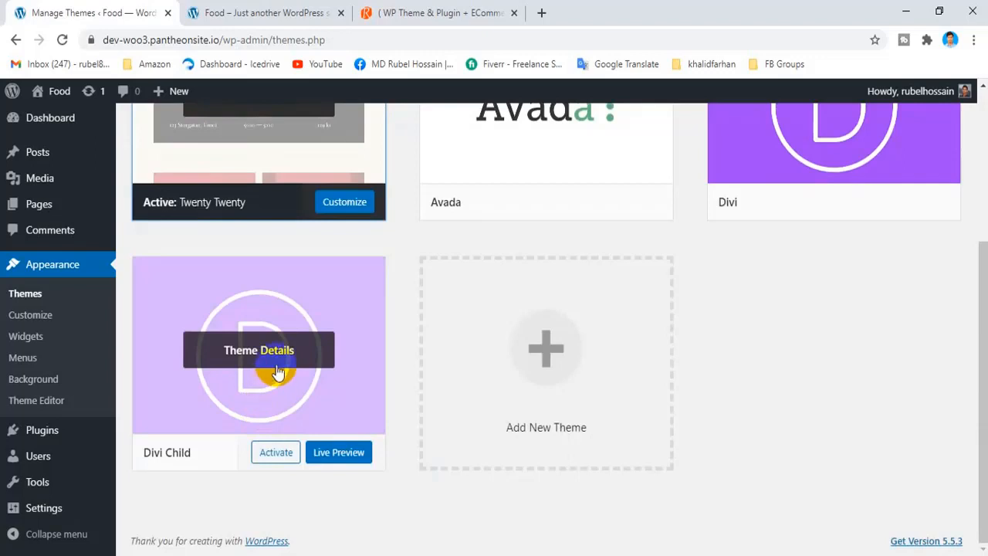
pyautogui.scroll(1, 348, 330)
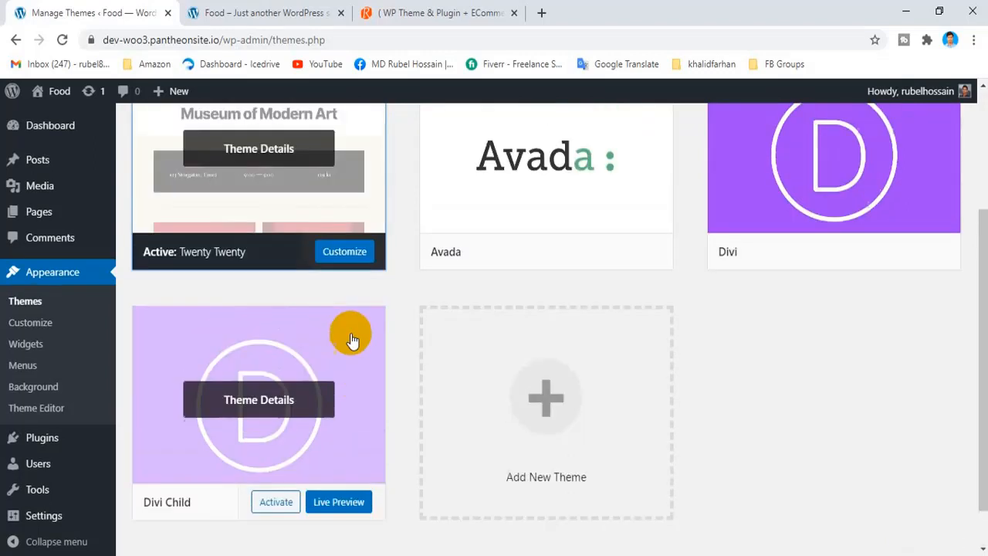
pyautogui.scroll(-1, 331, 361)
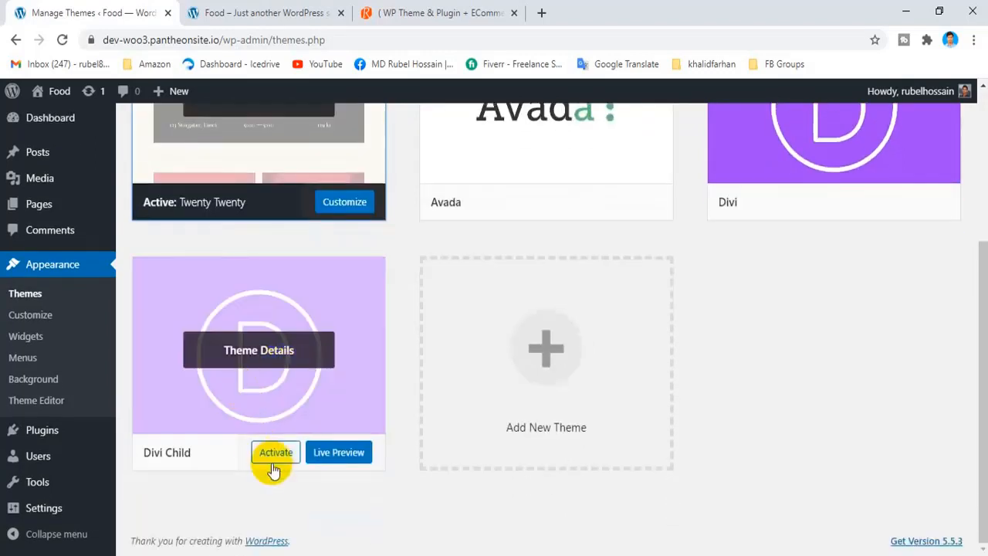
pyautogui.click(276, 457)
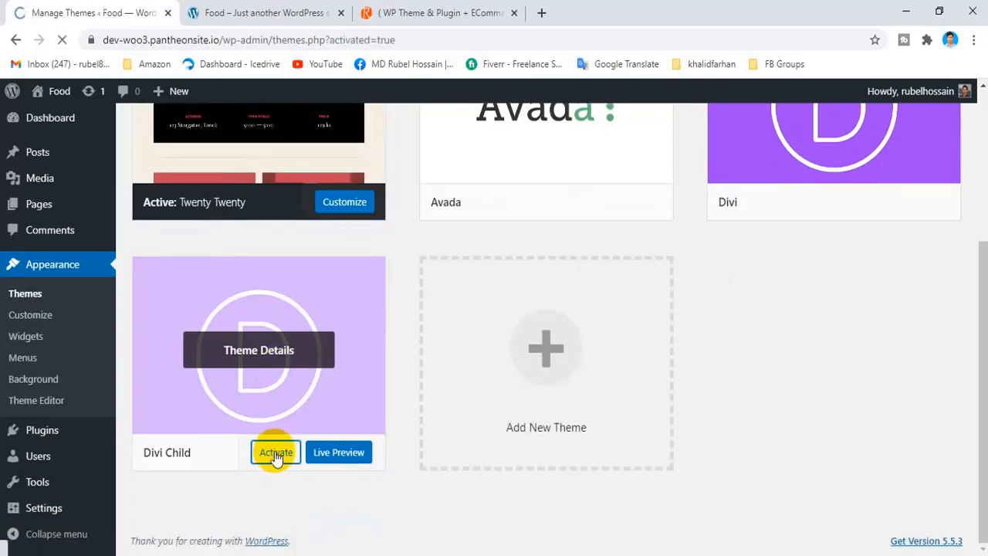
pyautogui.scroll(-2, 247, 309)
pyautogui.scroll(3, 193, 305)
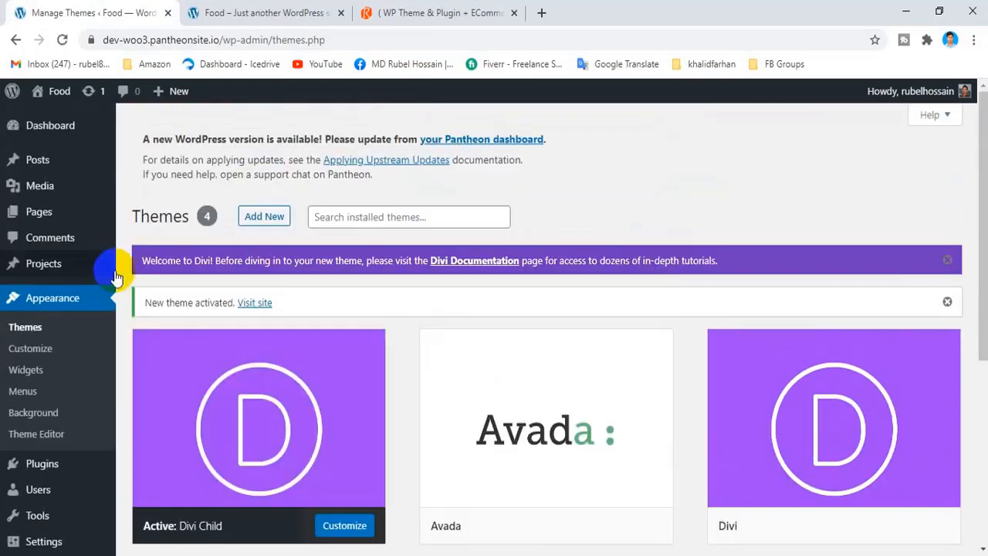
# Open the details of the Avada theme and delete it from the site
pyautogui.scroll(-2, 66, 309)
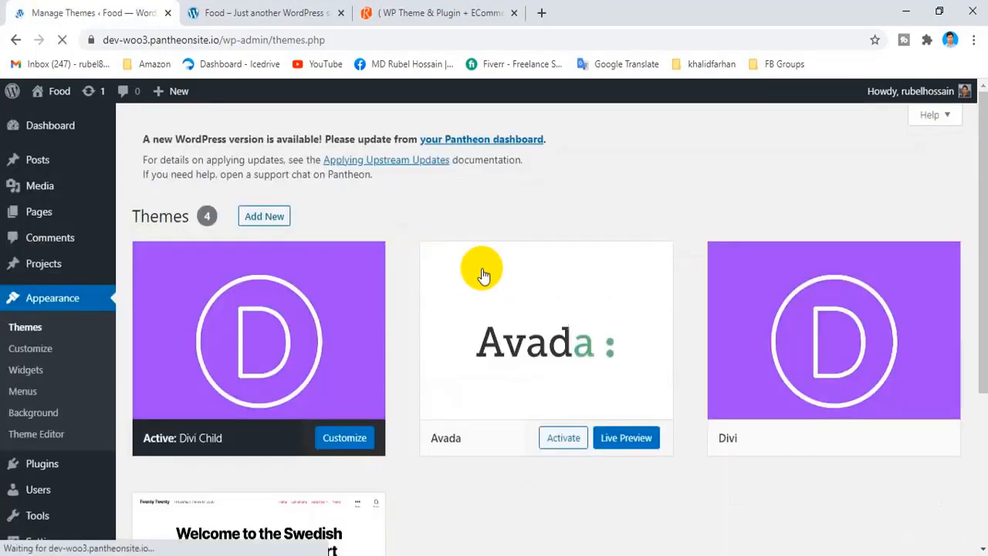
pyautogui.scroll(-4, 538, 253)
pyautogui.click(546, 251)
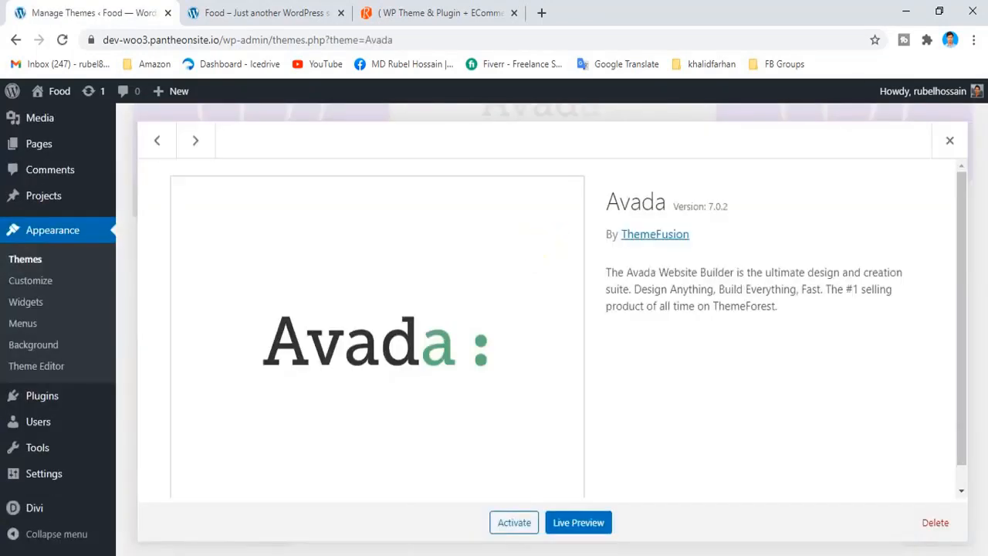
pyautogui.click(934, 522)
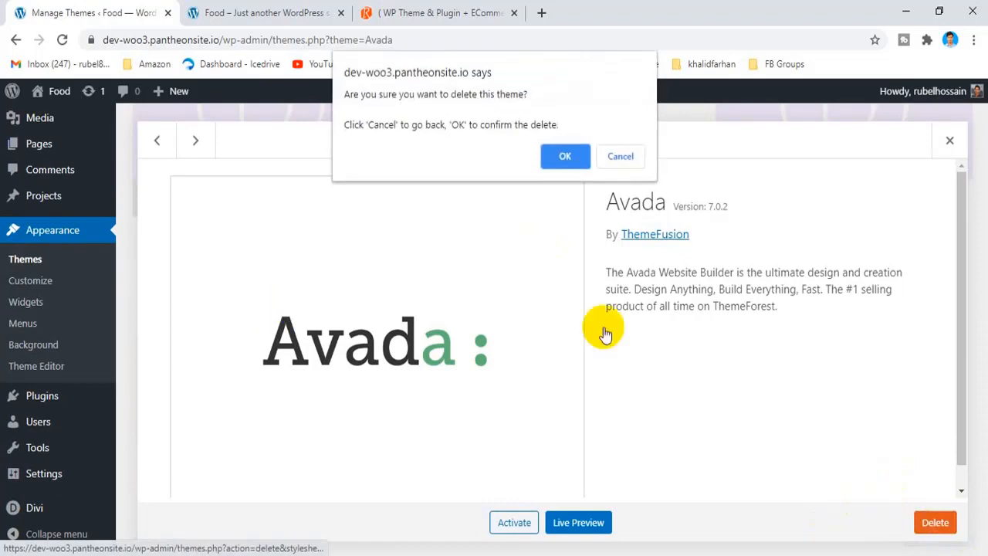
pyautogui.click(567, 157)
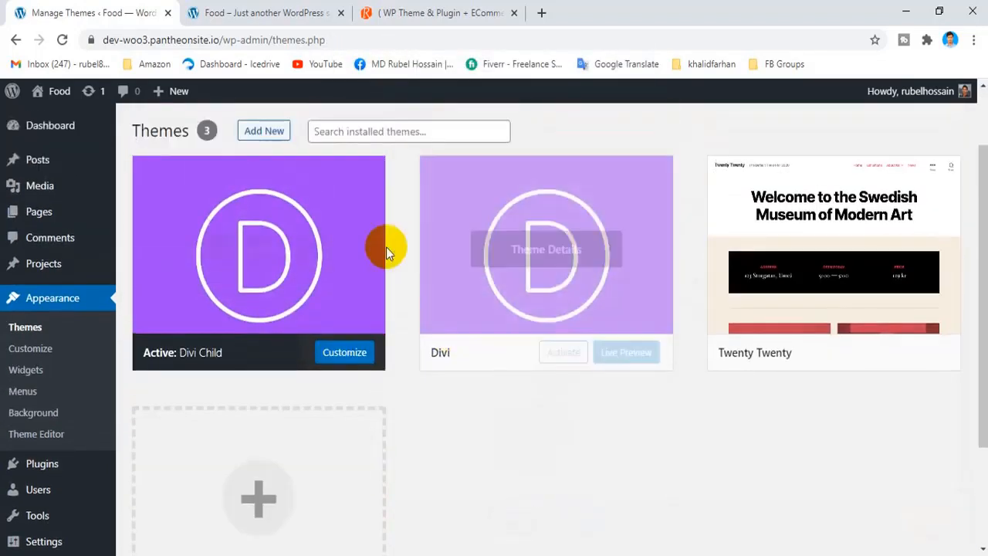
# Open the details of the Twenty Twenty theme and delete it from the site
pyautogui.click(803, 258)
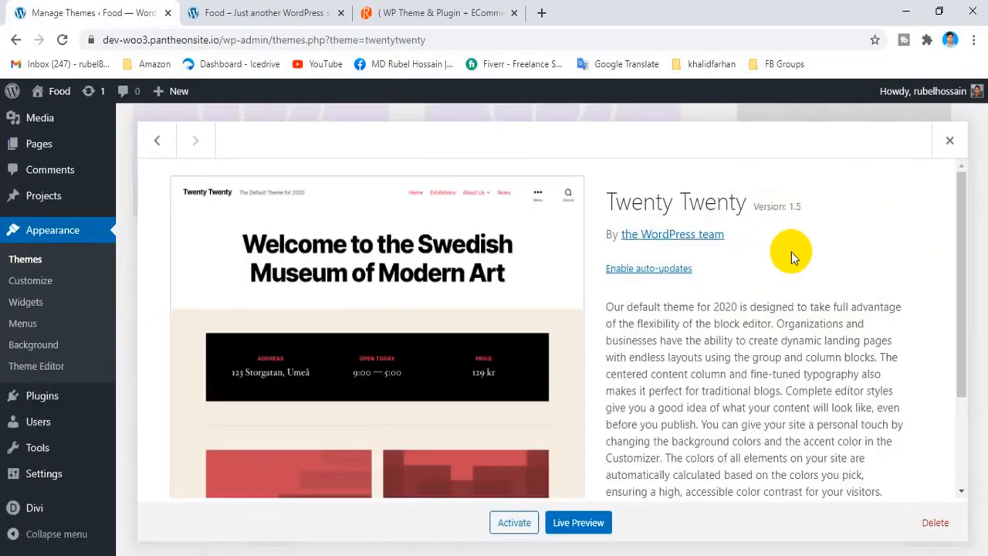
pyautogui.scroll(-2, 455, 274)
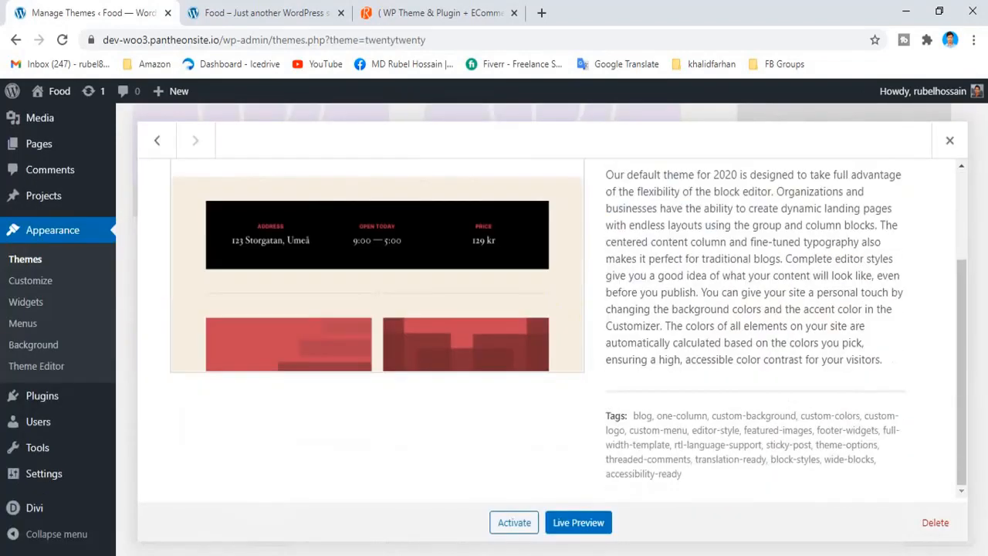
pyautogui.click(937, 516)
pyautogui.click(555, 154)
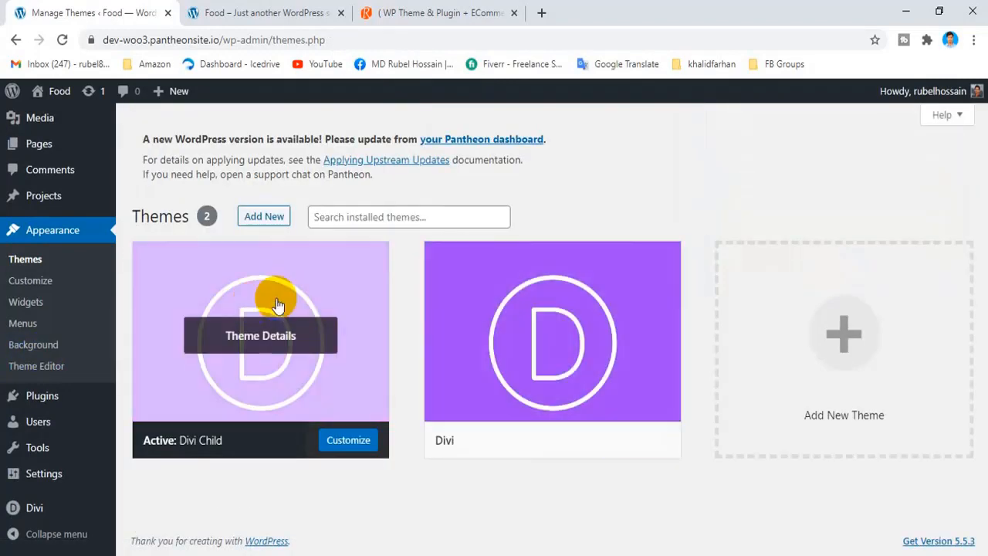
# Close the old site preview, reopen the Food site in a new tab, and examine its homepage down to the footer
pyautogui.middleClick(256, 15)
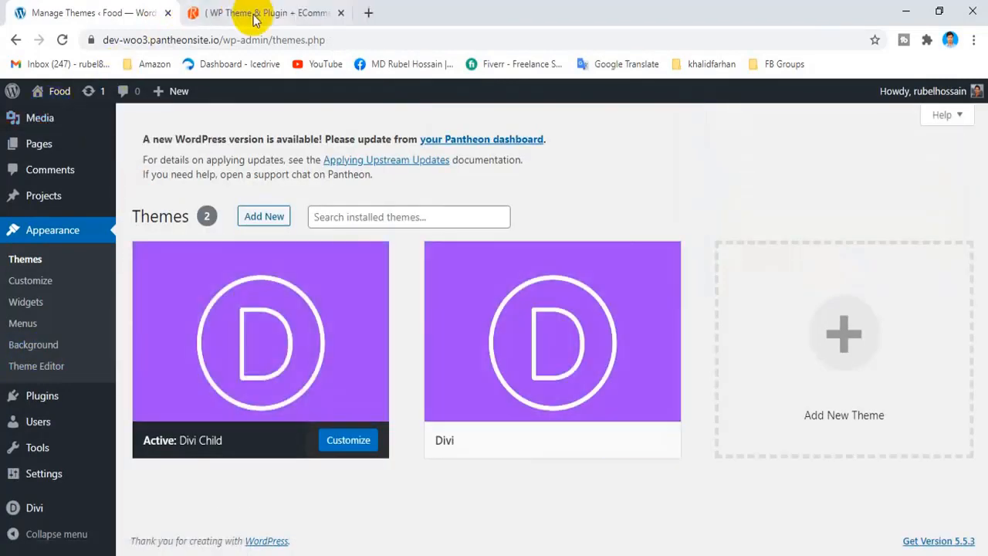
pyautogui.middleClick(61, 112)
pyautogui.click(260, 16)
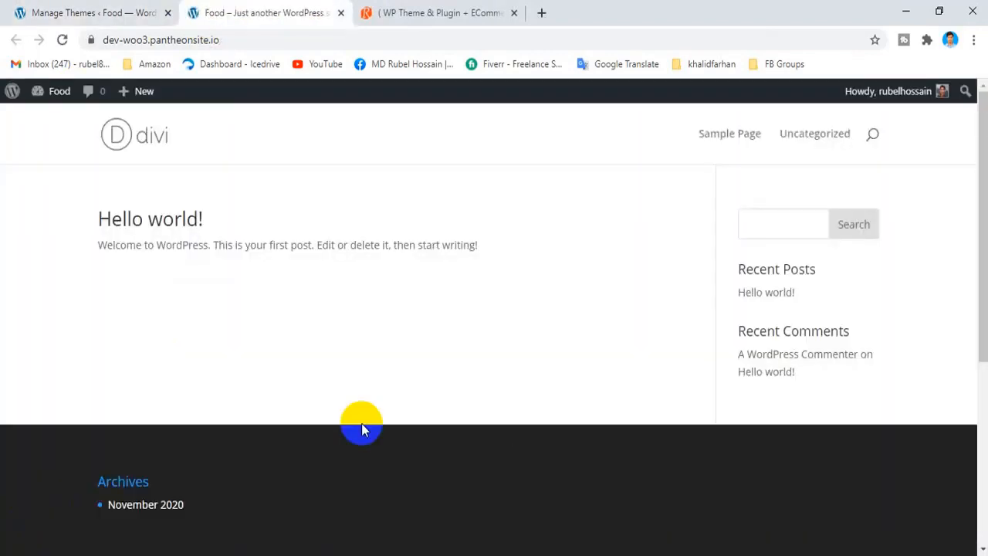
pyautogui.scroll(-2, 363, 429)
pyautogui.scroll(2, 425, 379)
pyautogui.scroll(-4, 325, 249)
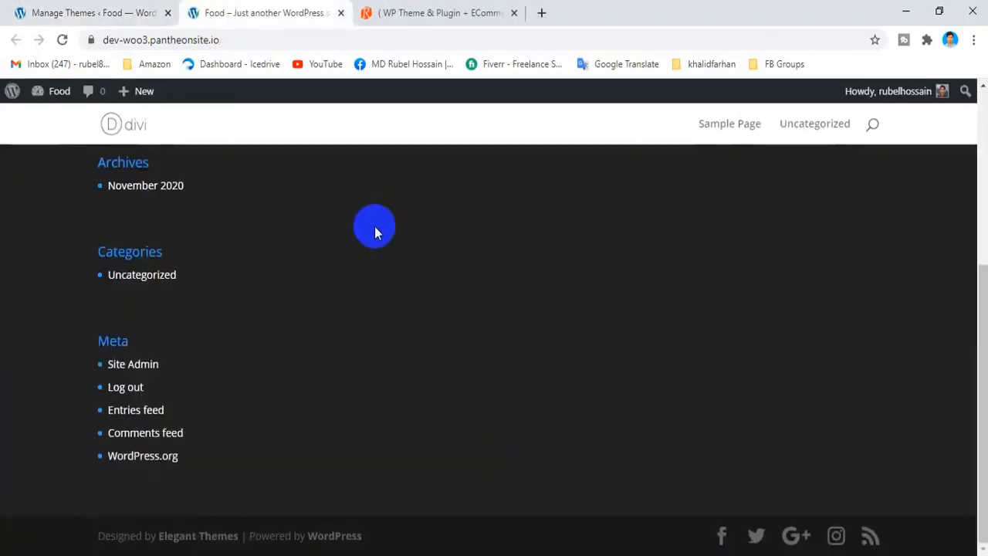
pyautogui.scroll(4, 384, 227)
pyautogui.scroll(-4, 379, 226)
# Return to the site's admin area and open the Divi Theme Options to look over the general settings
pyautogui.click(20, 11)
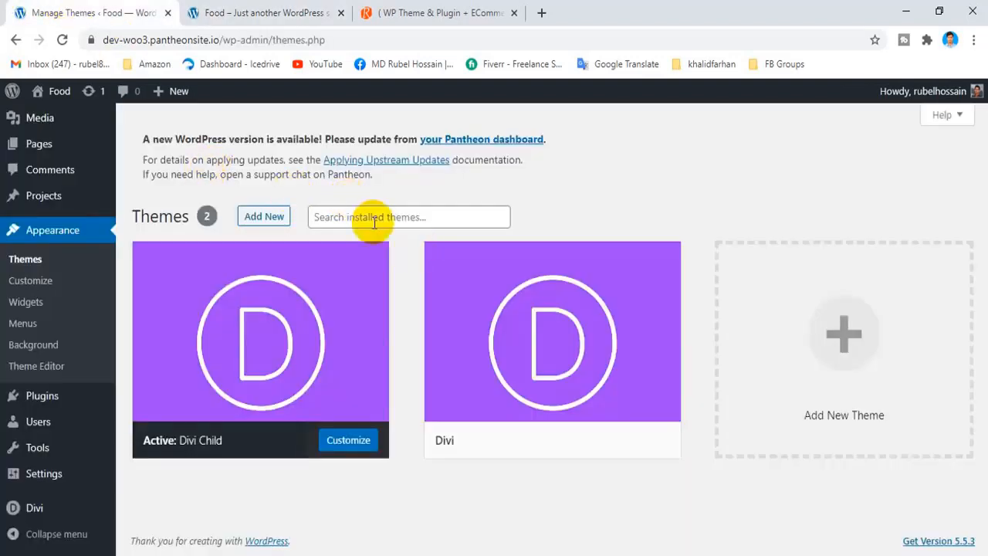
pyautogui.moveTo(340, 297)
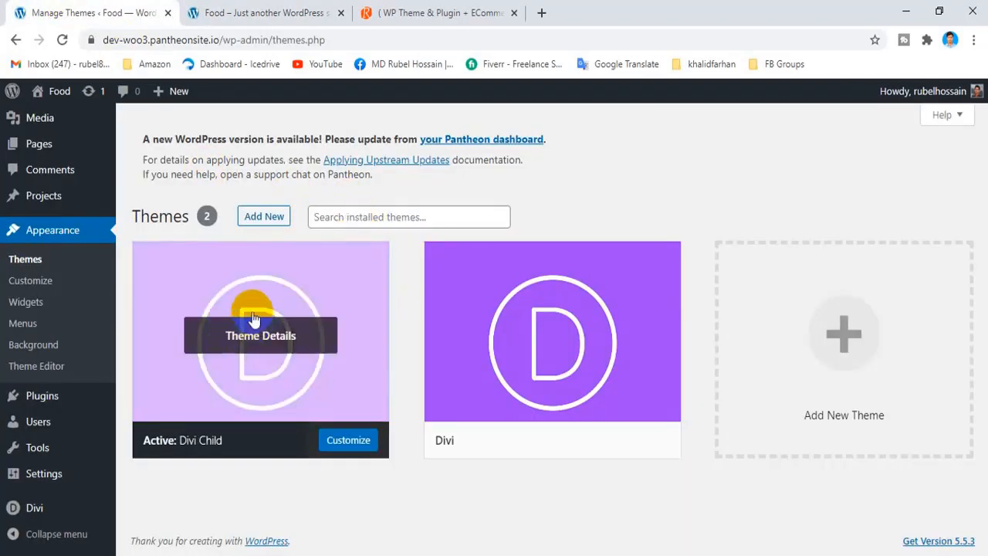
pyautogui.moveTo(179, 278)
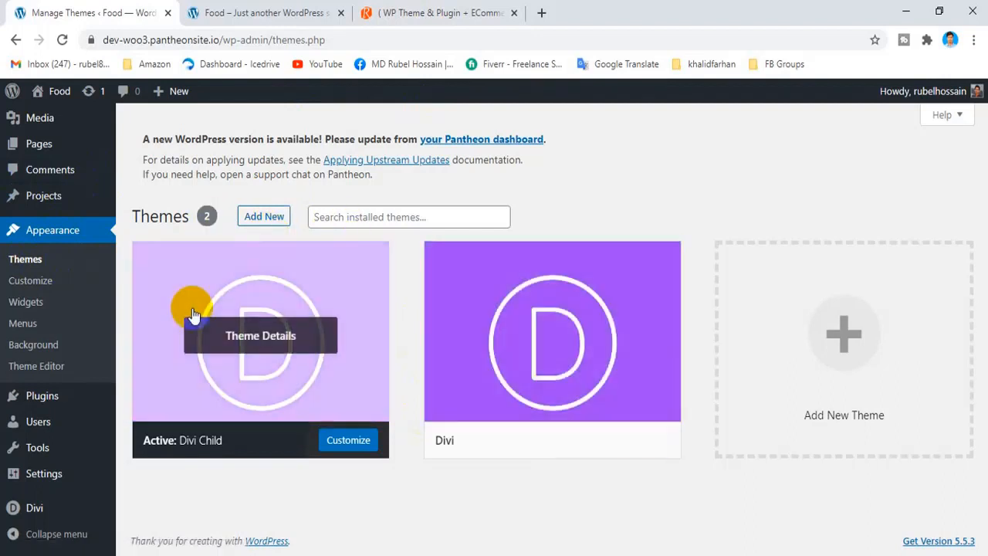
pyautogui.moveTo(64, 407)
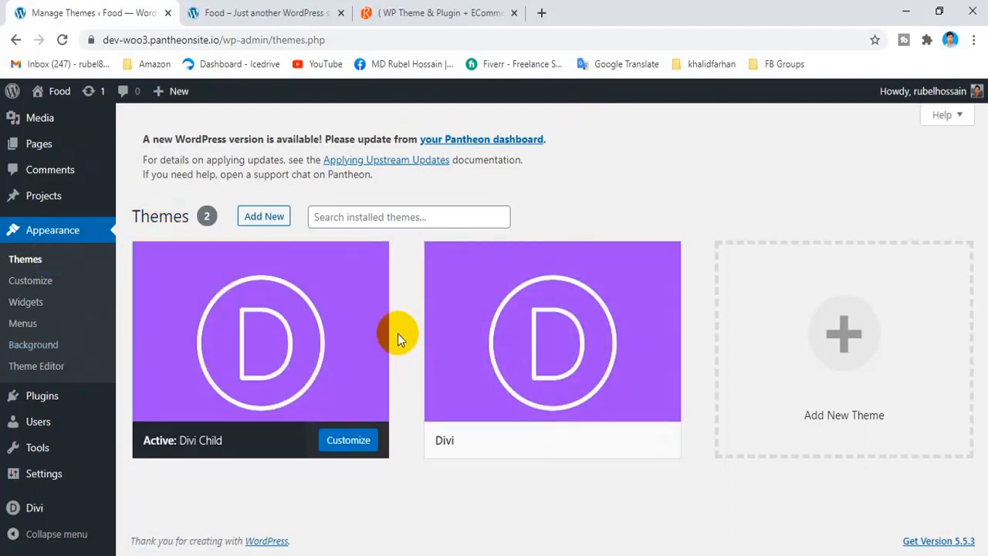
pyautogui.click(46, 508)
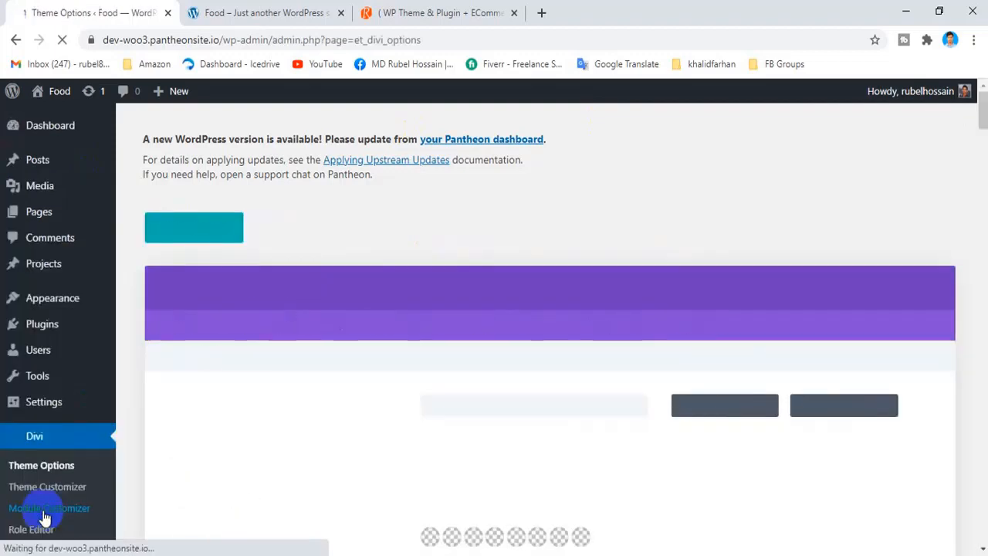
pyautogui.scroll(-2, 246, 360)
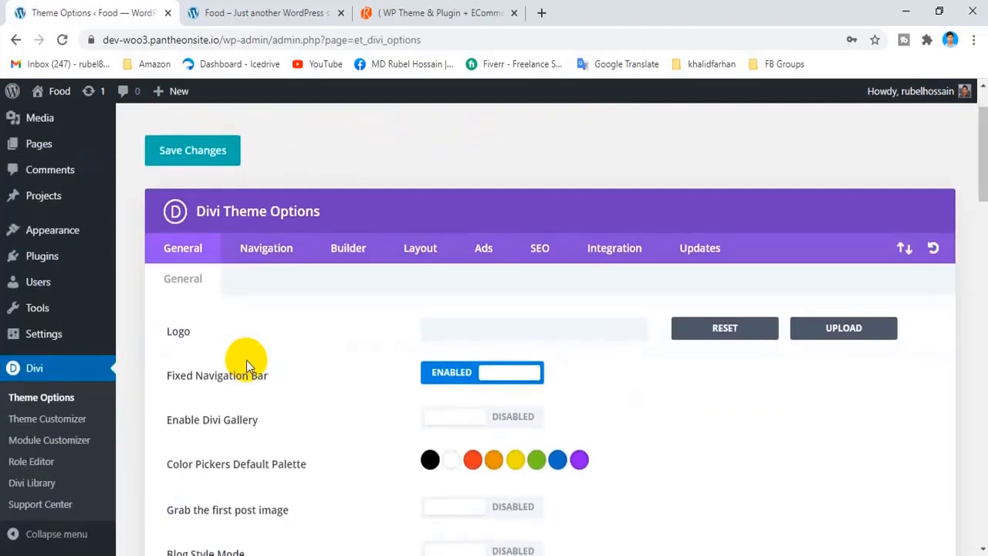
pyautogui.scroll(2, 247, 360)
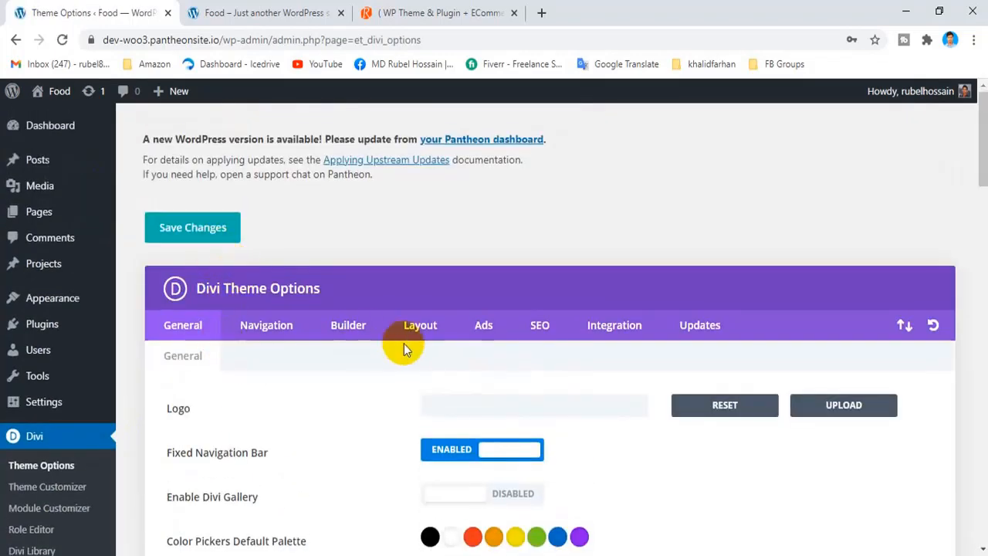
# Go back to the installed themes and check the version number in the Divi Child theme's details
pyautogui.moveTo(74, 303)
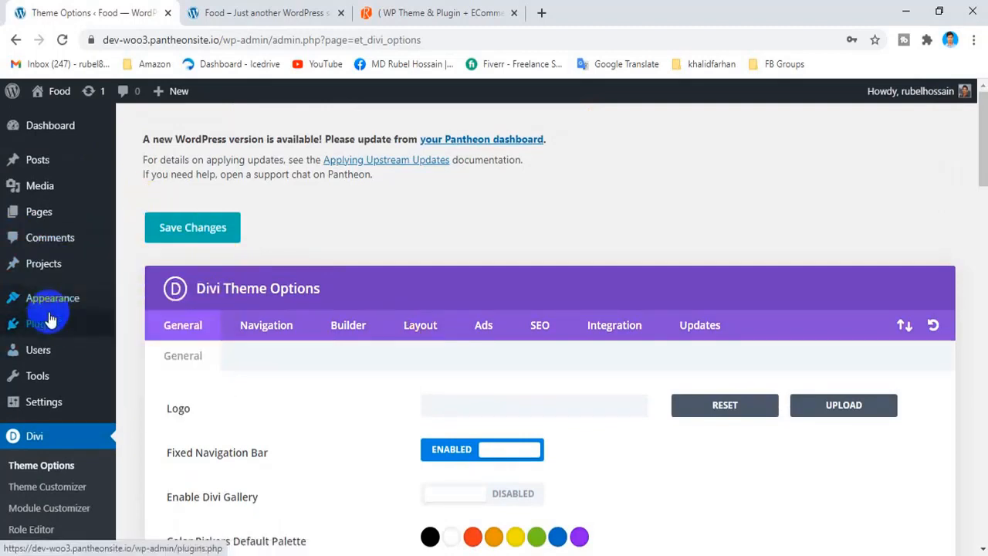
pyautogui.click(152, 302)
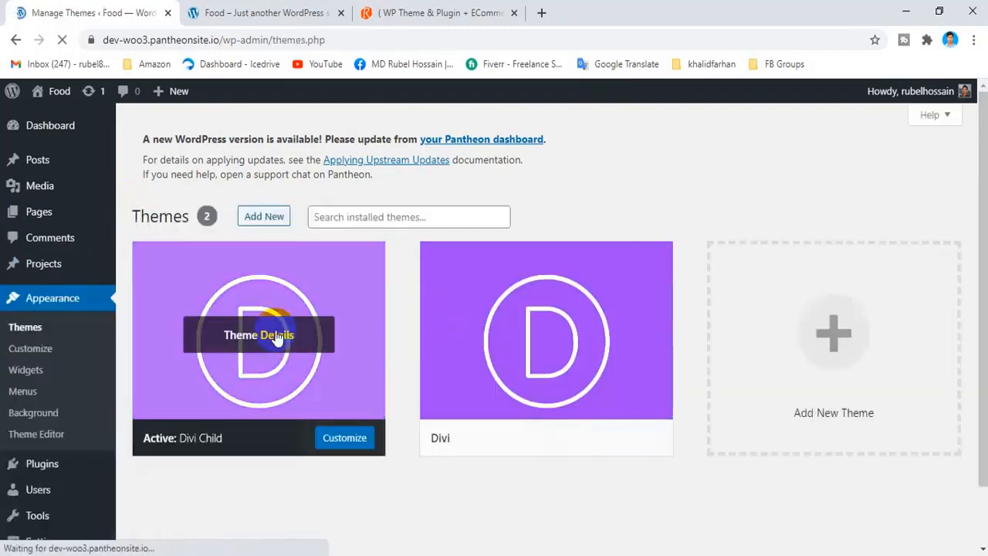
pyautogui.click(276, 332)
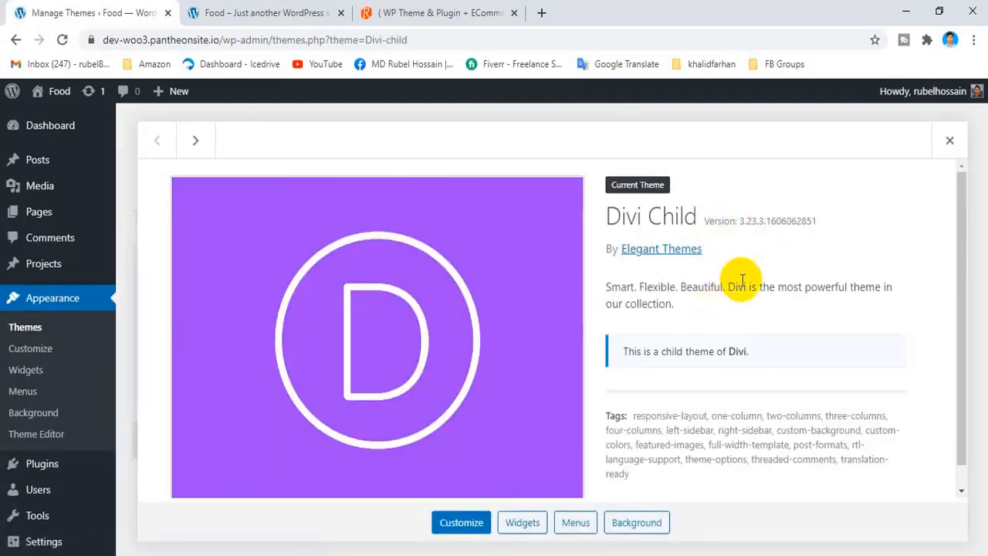
pyautogui.moveTo(743, 222); pyautogui.dragTo(775, 222)
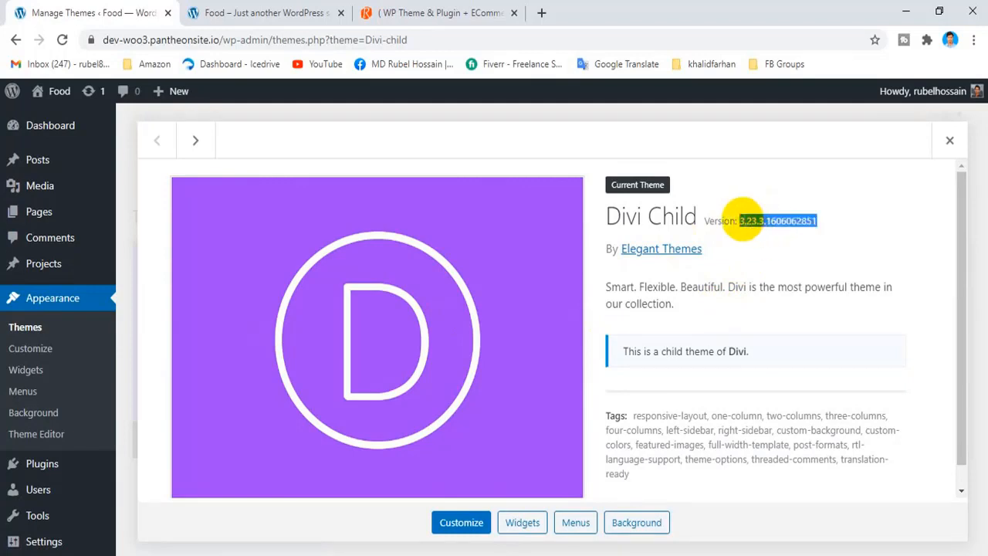
pyautogui.click(956, 139)
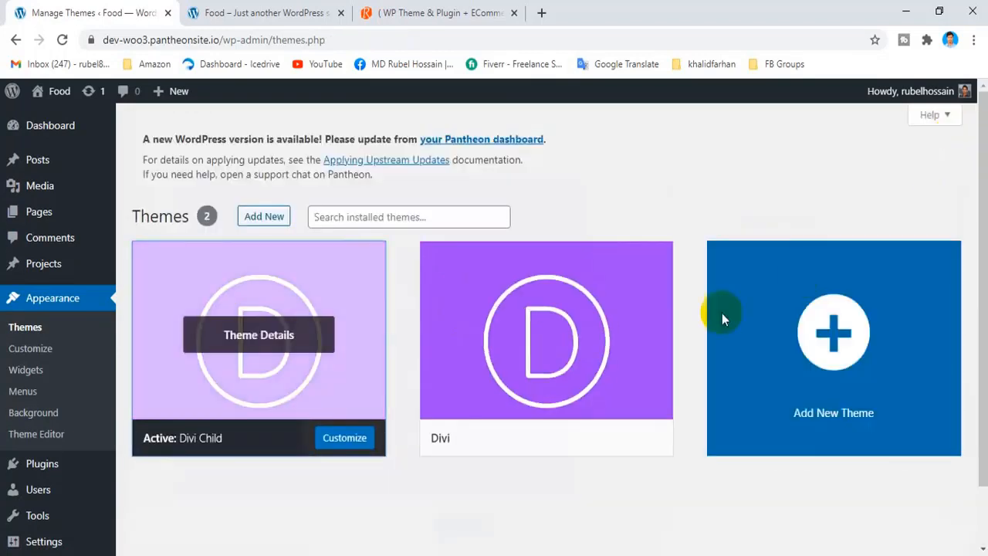
# Check the parent Divi theme's version in its details and return to the themes list
pyautogui.click(645, 317)
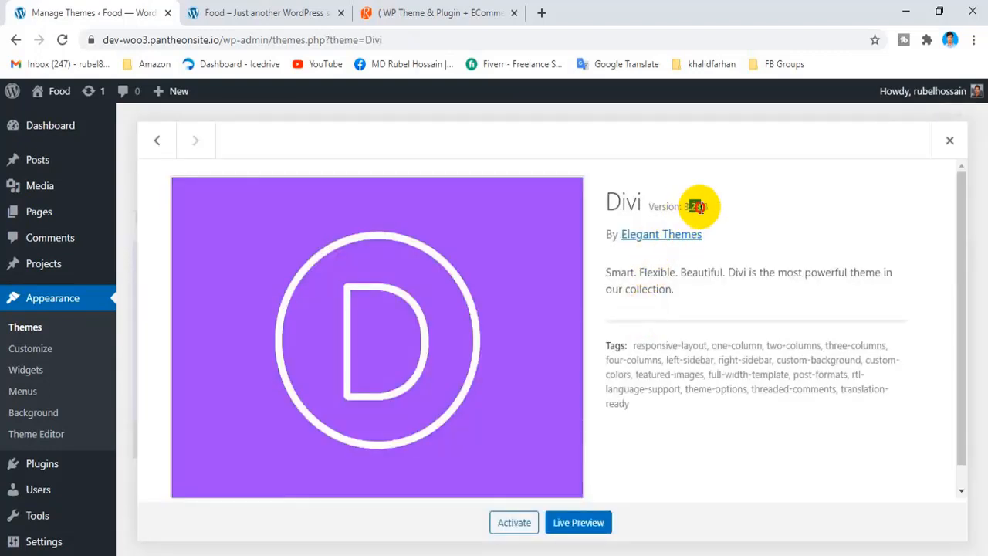
pyautogui.click(952, 141)
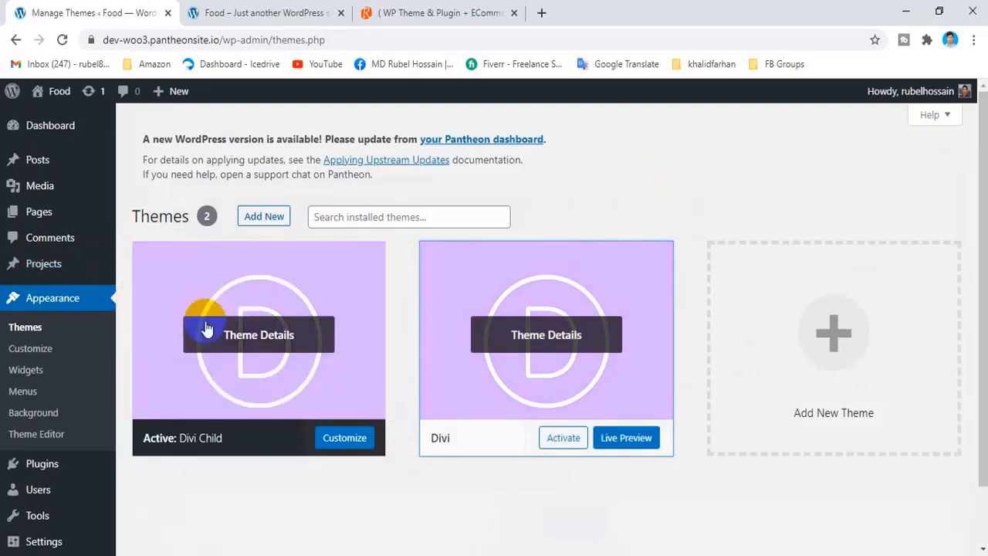
pyautogui.click(487, 332)
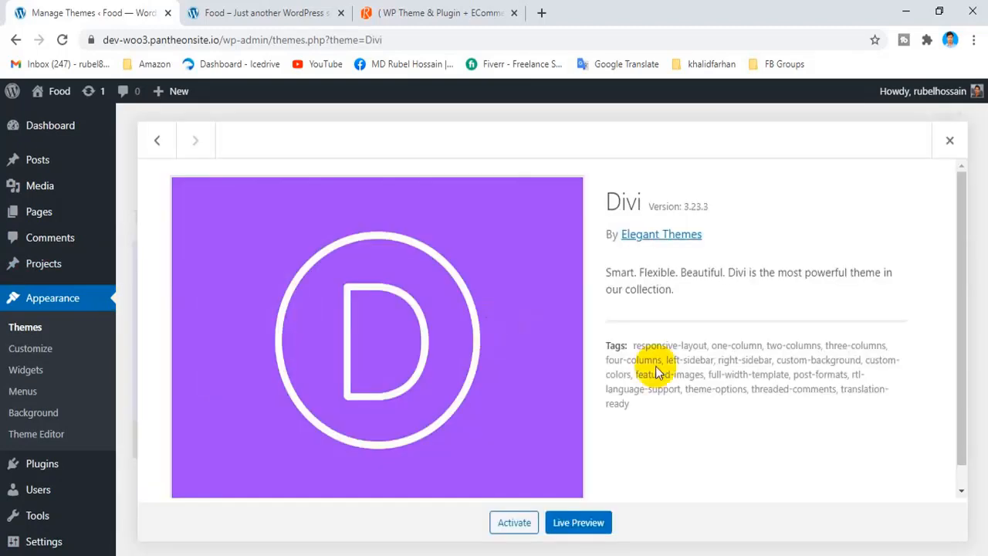
pyautogui.click(950, 141)
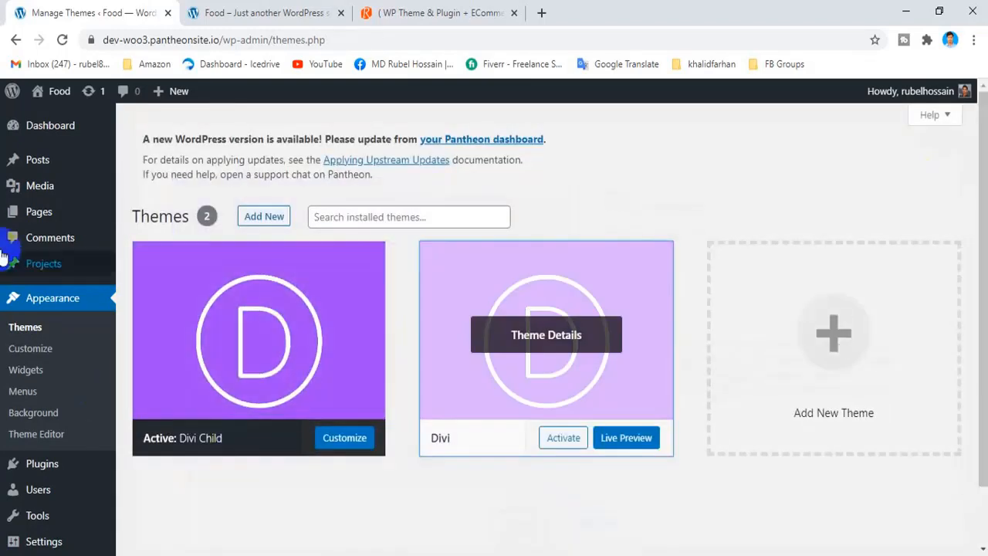
# Open the WordPress Updates page and update WordPress to version 5.5.3
pyautogui.moveTo(67, 128)
pyautogui.click(152, 151)
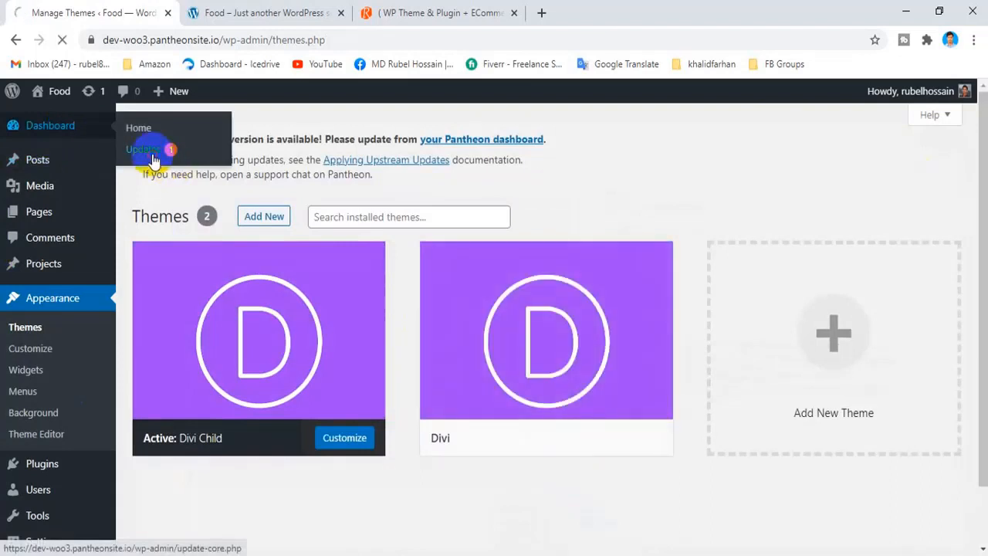
pyautogui.scroll(-1, 224, 231)
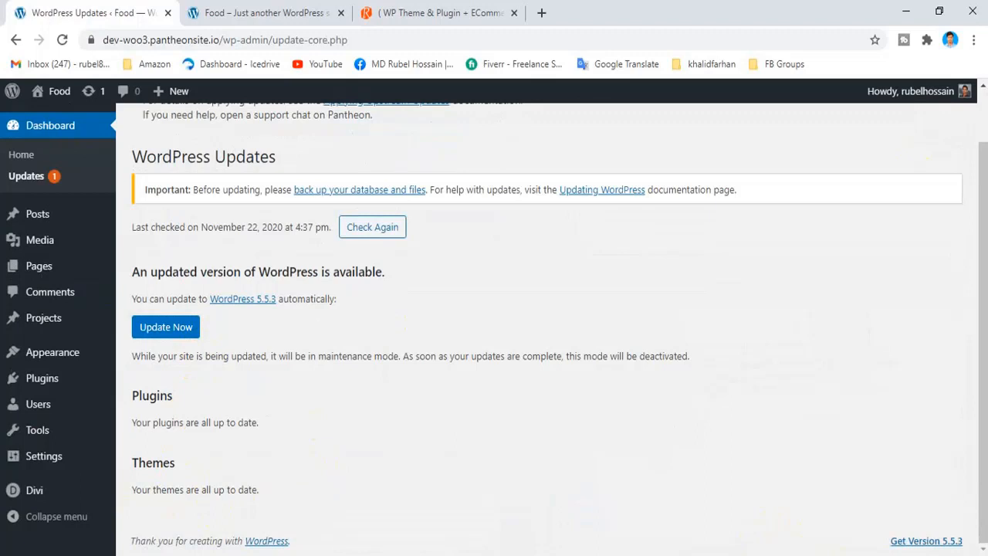
pyautogui.click(164, 328)
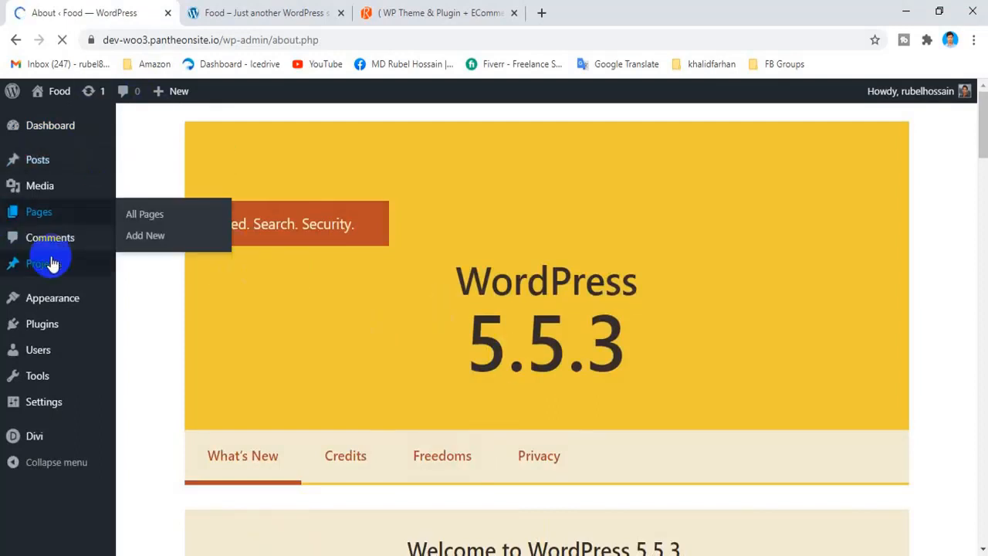
# Return to the WordPress Updates page and check which plugin and theme updates are available
pyautogui.moveTo(81, 137)
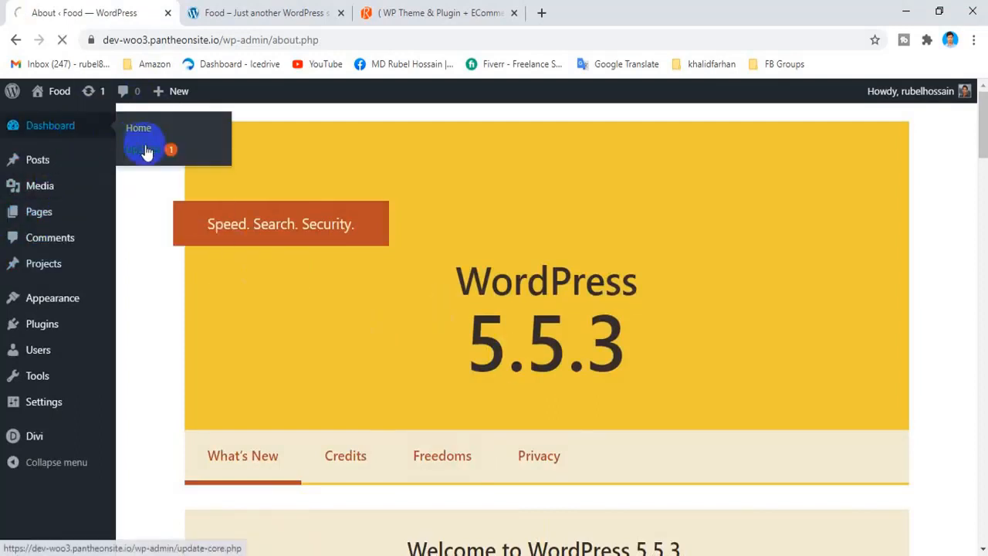
pyautogui.scroll(-2, 309, 317)
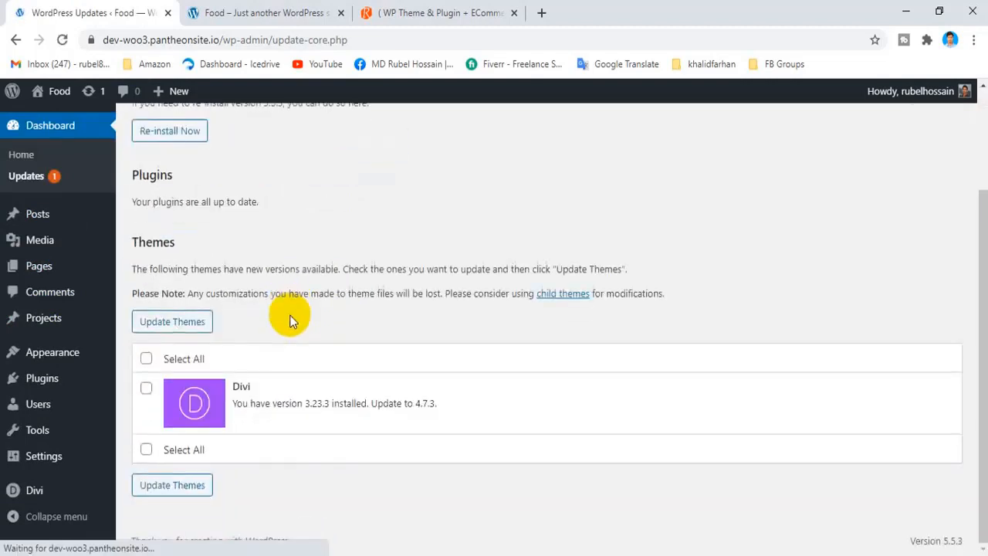
pyautogui.scroll(2, 154, 216)
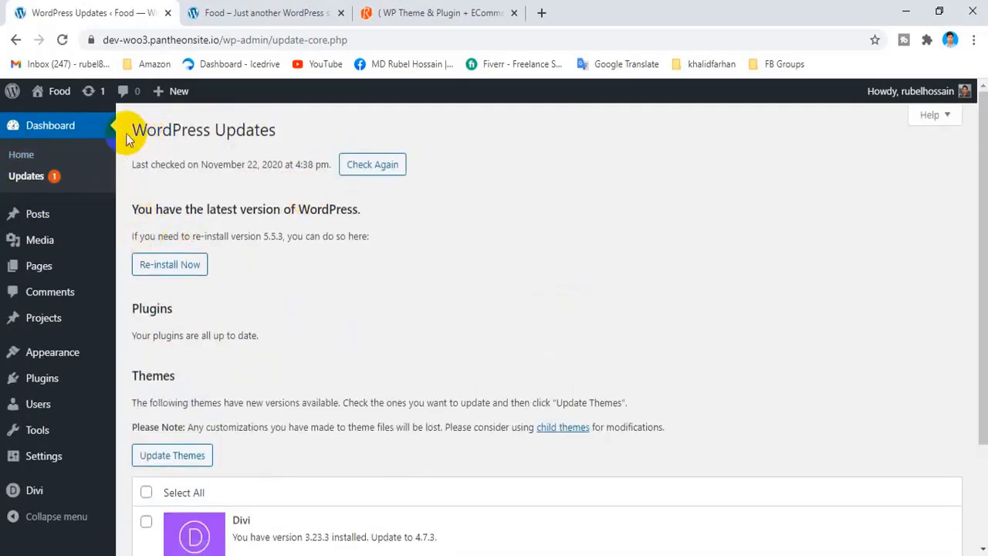
pyautogui.click(66, 186)
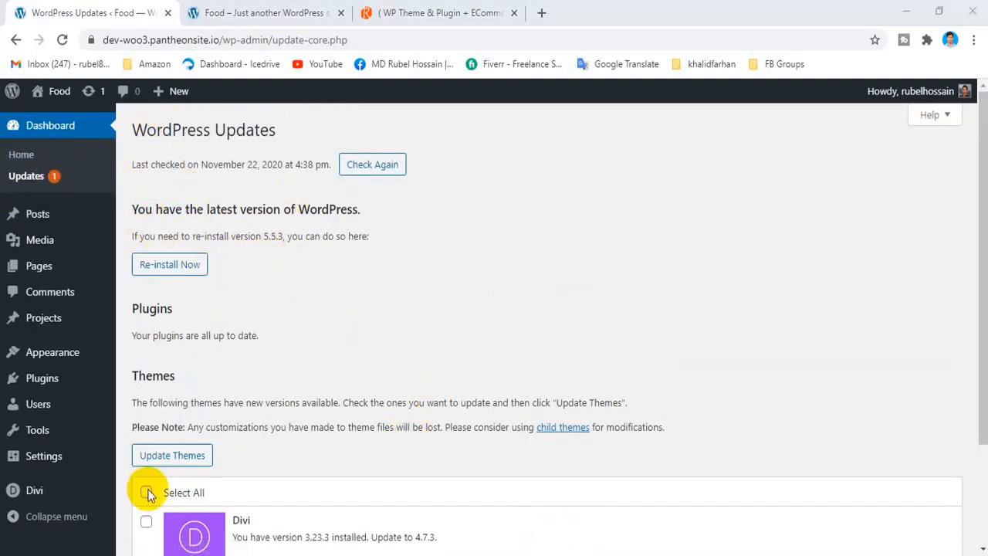
# Open the Divi Theme Options, look up User name, API.txt in File Explorer's Divi Theme + API key\API folder, and return to the browser
pyautogui.scroll(-2, 83, 393)
pyautogui.click(42, 485)
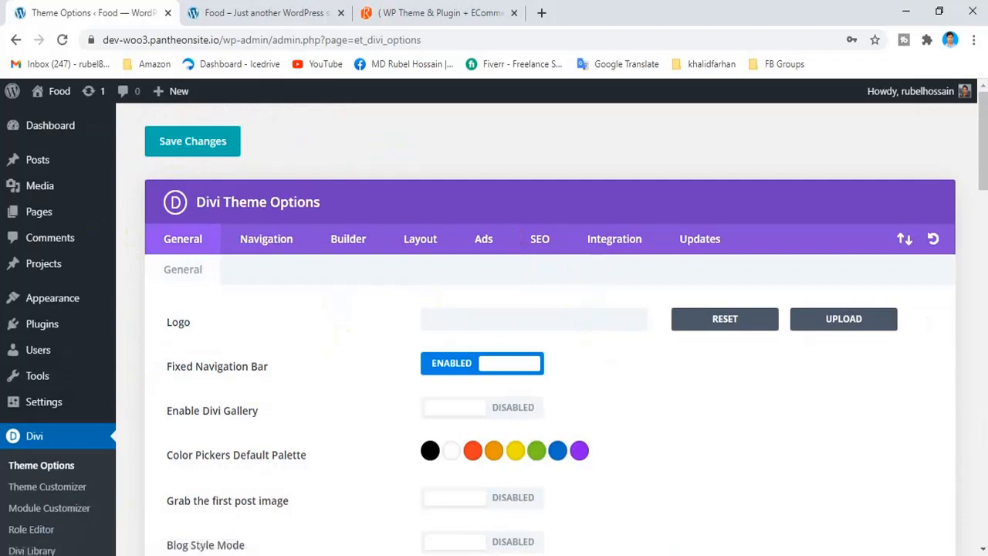
pyautogui.moveTo(243, 509)
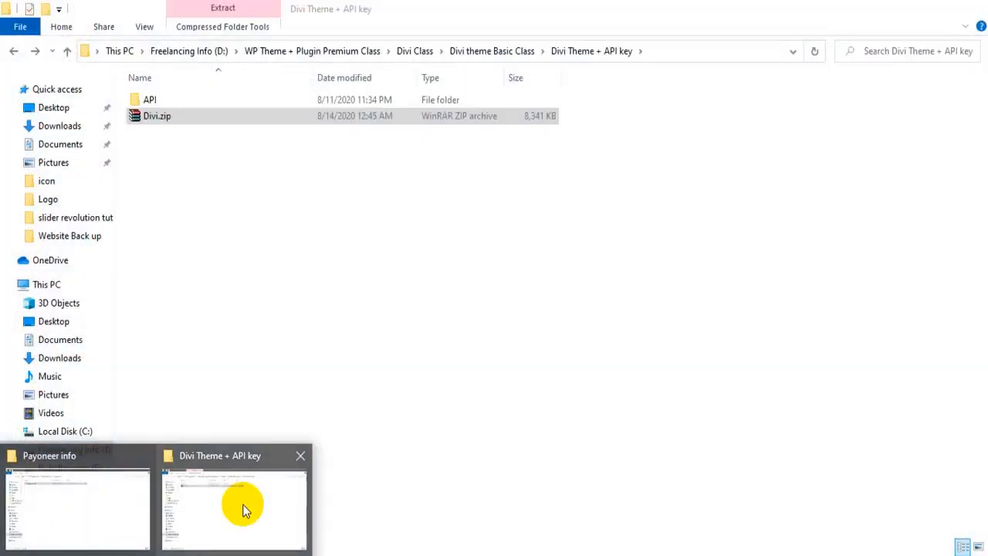
pyautogui.click(172, 516)
pyautogui.doubleClick(192, 98)
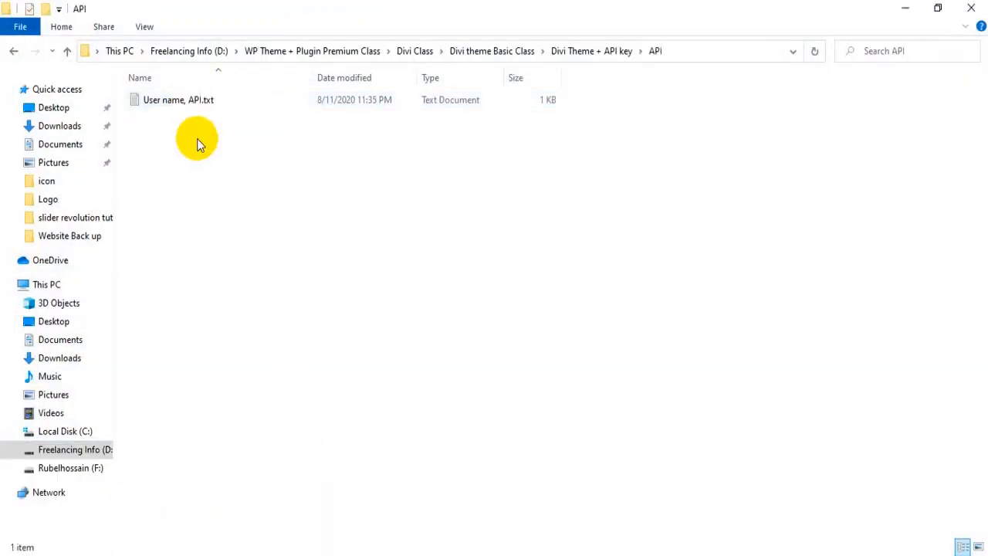
pyautogui.rightClick(230, 165)
pyautogui.click(272, 226)
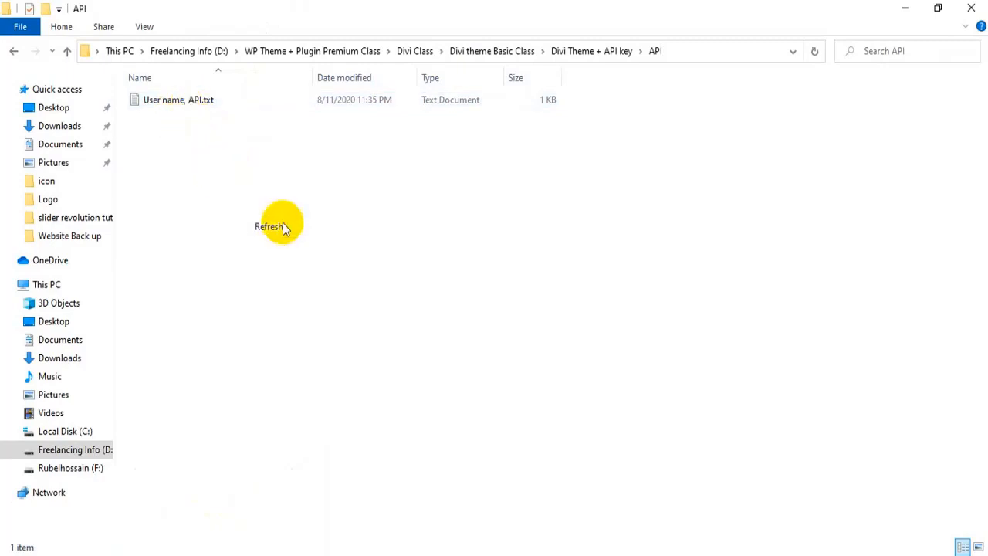
pyautogui.rightClick(261, 288)
pyautogui.click(739, 388)
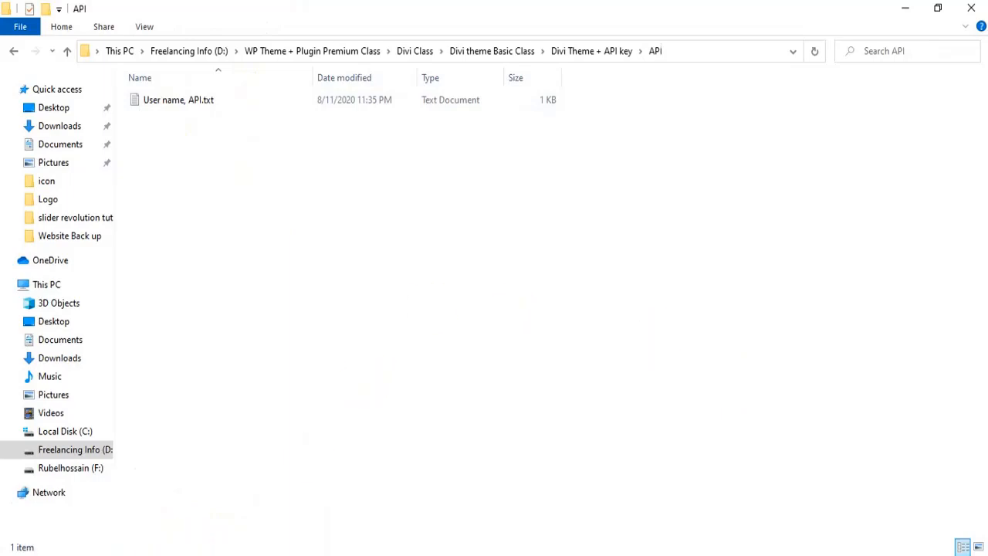
pyautogui.moveTo(160, 555)
pyautogui.click(66, 512)
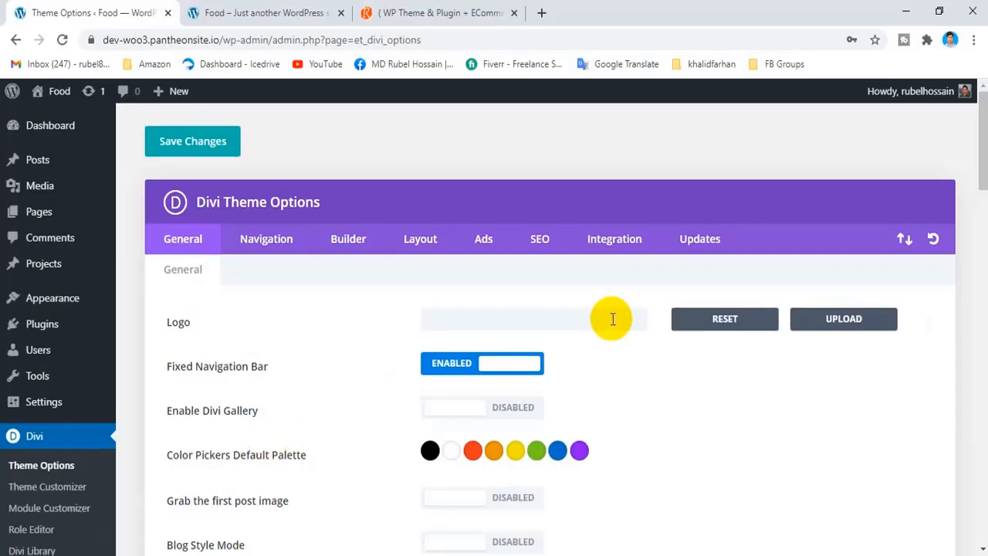
# Enter the account username and API key in the Divi Theme Options update settings and save the changes
pyautogui.click(700, 241)
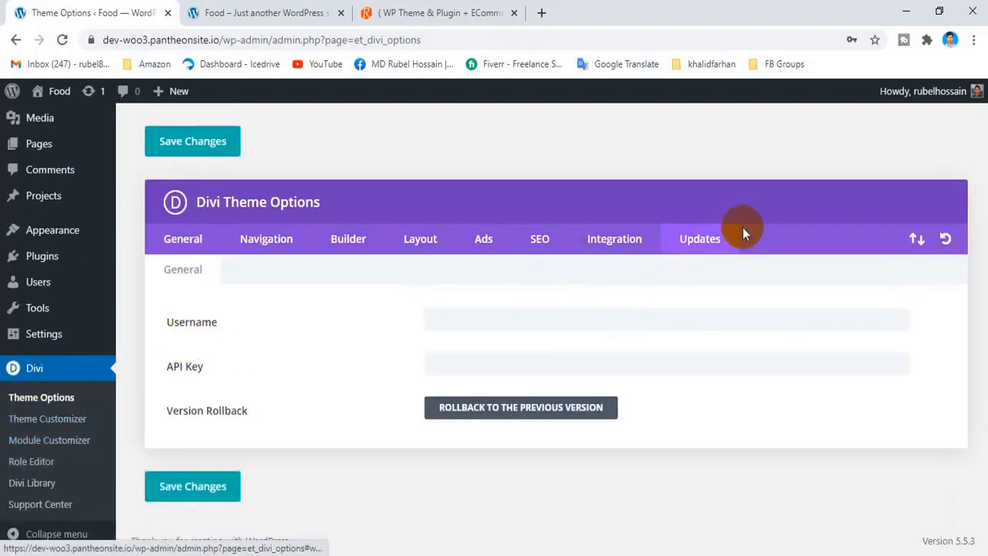
pyautogui.click(460, 315)
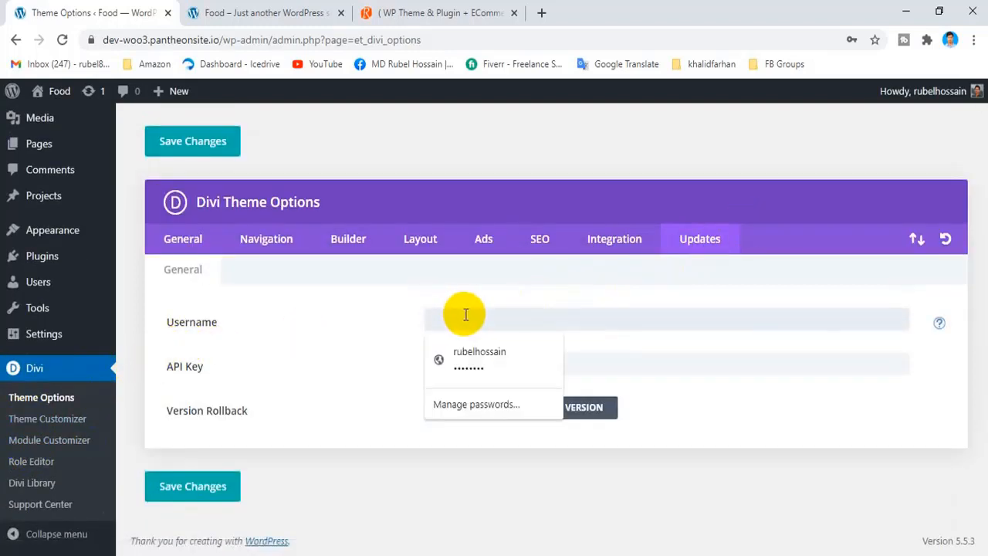
pyautogui.click(626, 354)
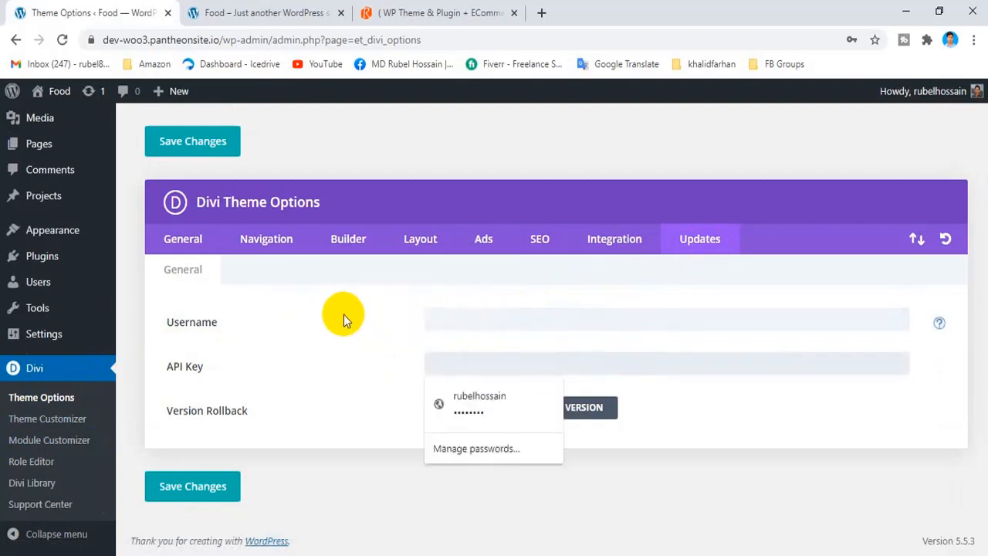
pyautogui.click(454, 335)
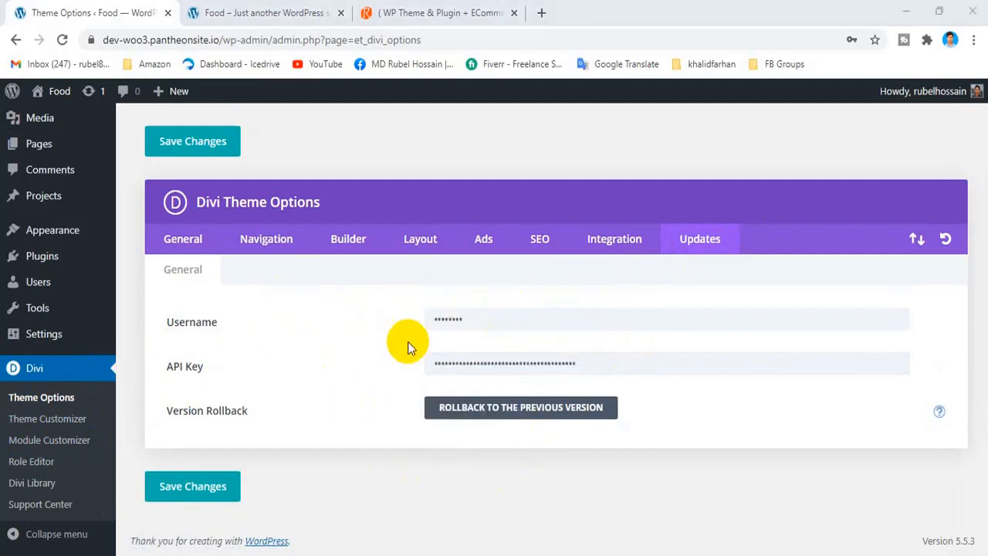
pyautogui.click(471, 318)
pyautogui.doubleClick(471, 318)
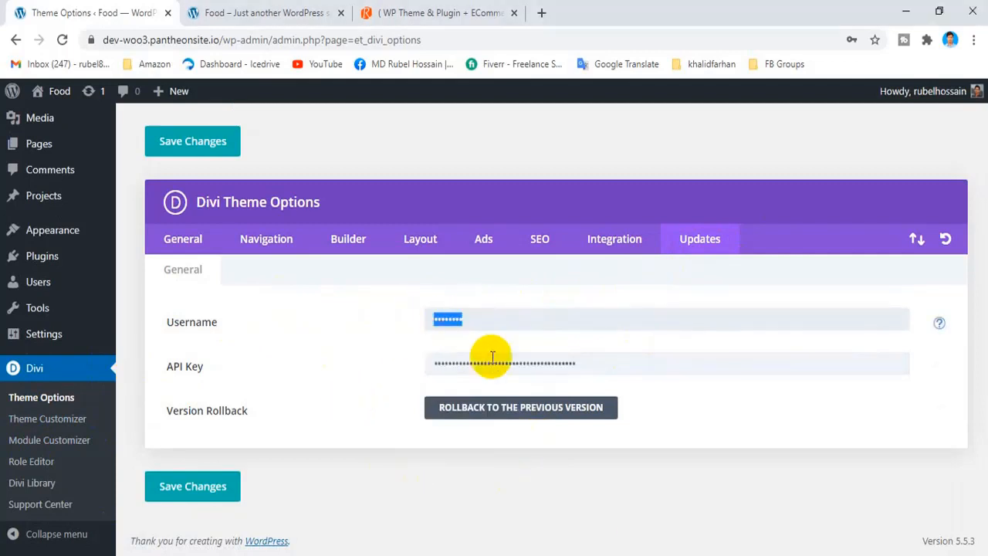
pyautogui.doubleClick(513, 362)
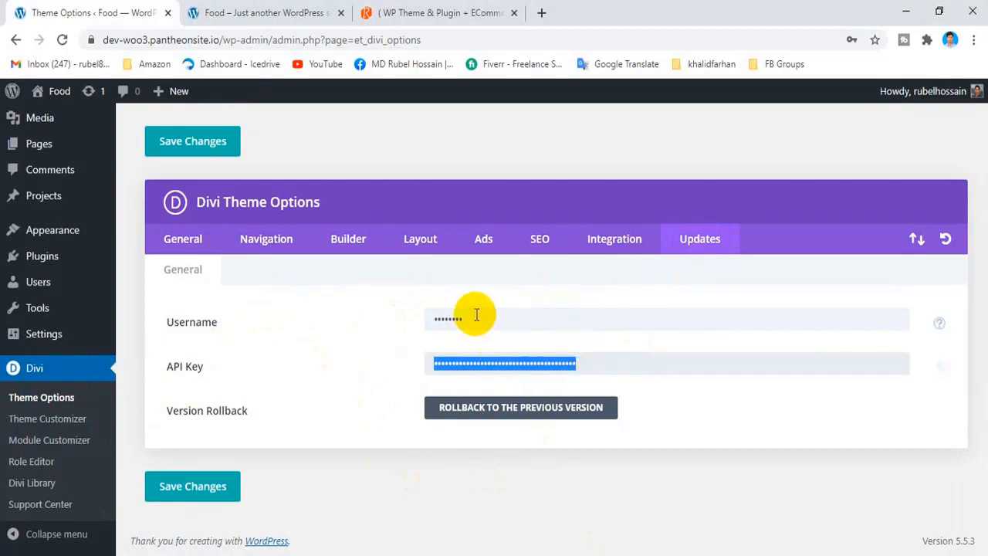
pyautogui.click(455, 324)
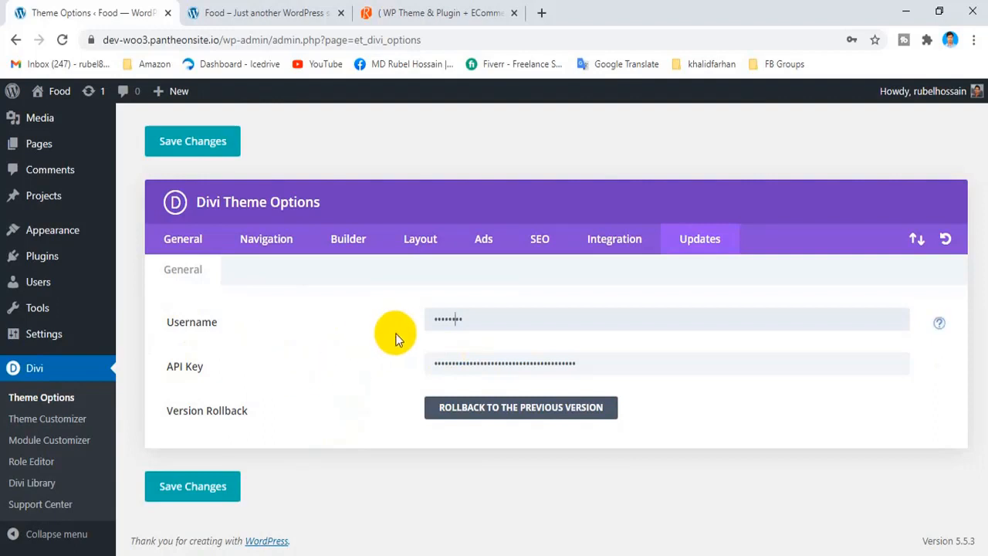
pyautogui.click(195, 487)
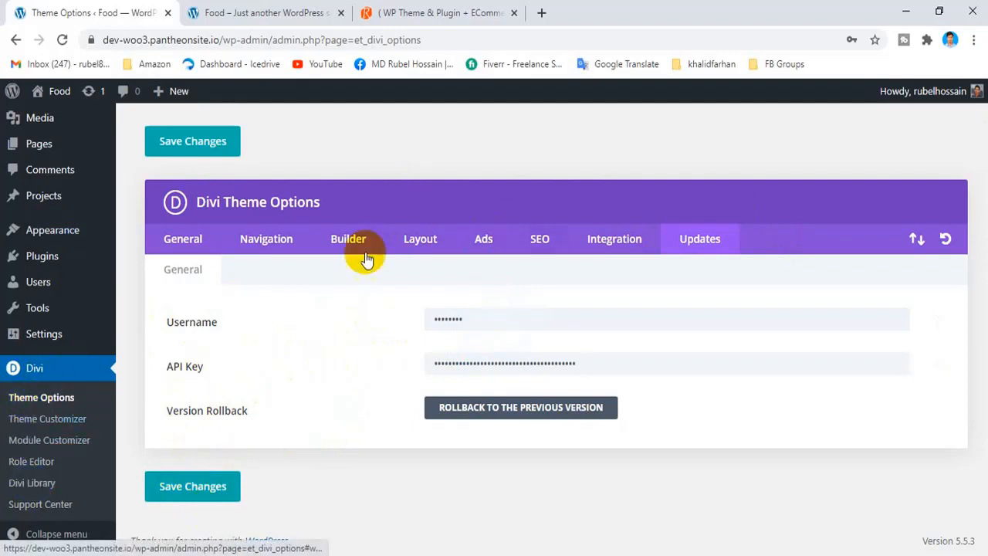
pyautogui.moveTo(198, 199); pyautogui.dragTo(308, 198)
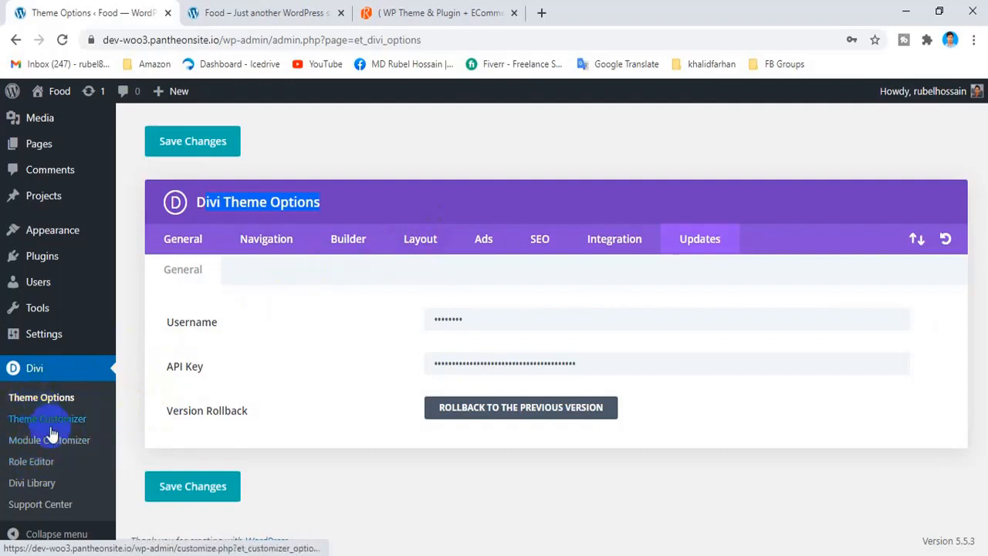
pyautogui.click(497, 310)
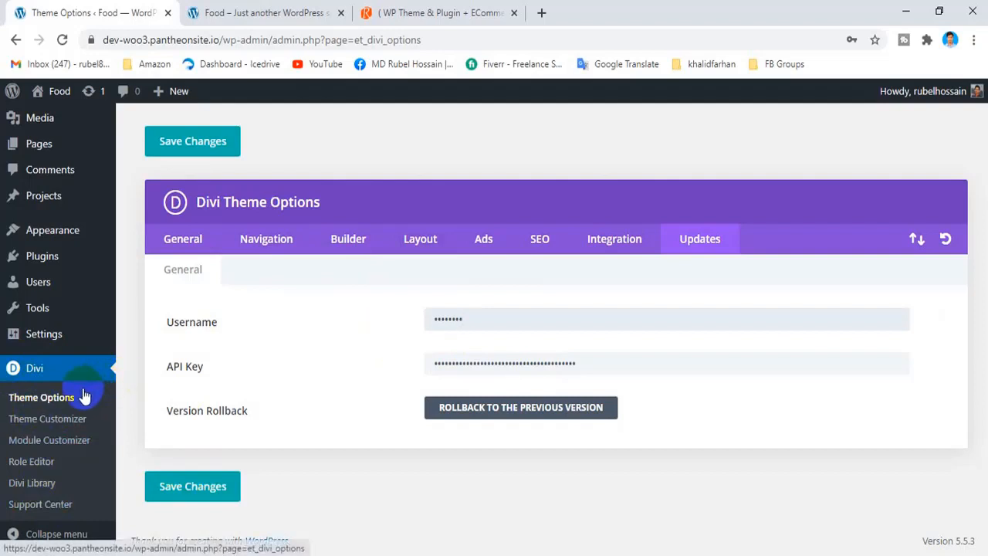
pyautogui.click(206, 328)
pyautogui.moveTo(214, 324); pyautogui.dragTo(159, 321)
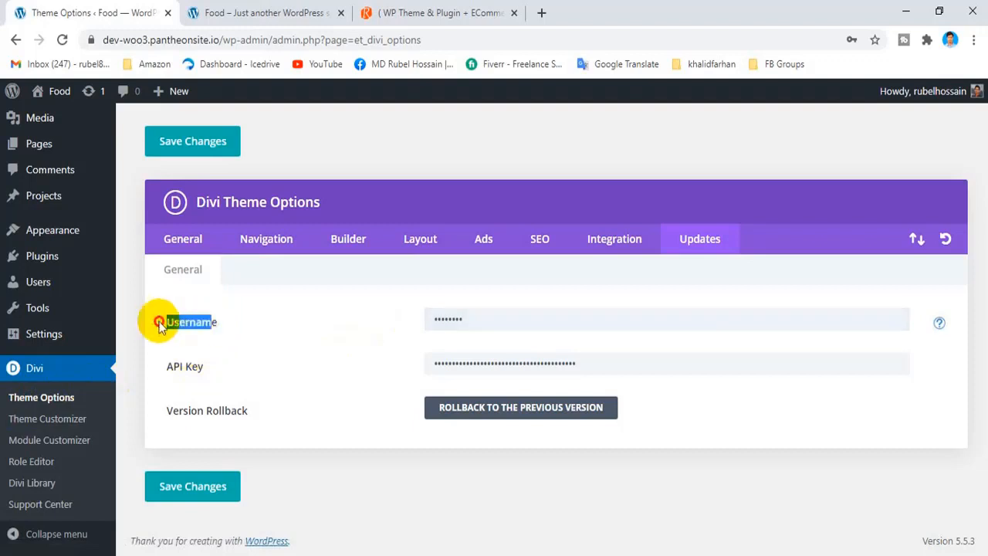
pyautogui.click(176, 366)
pyautogui.moveTo(168, 366); pyautogui.dragTo(204, 368)
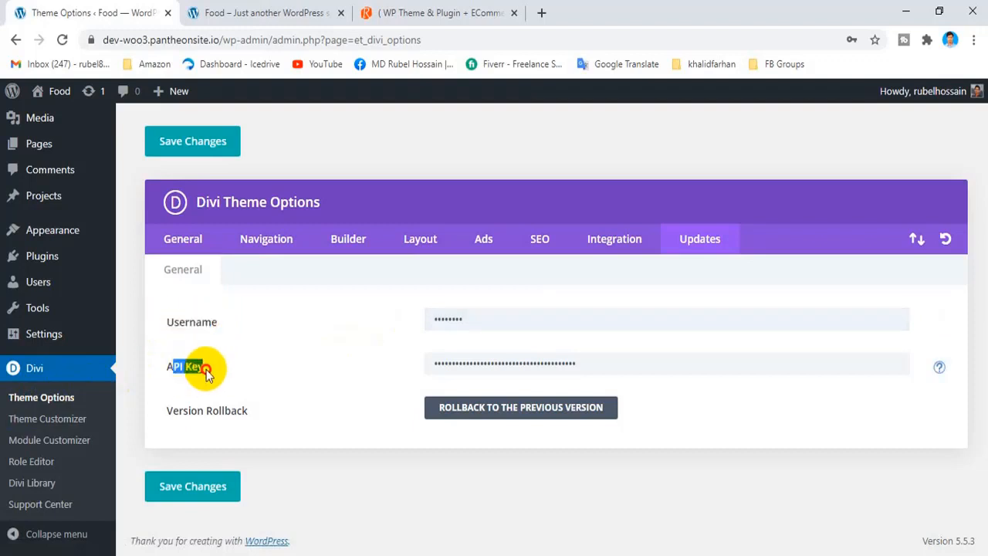
pyautogui.moveTo(187, 322); pyautogui.dragTo(212, 323)
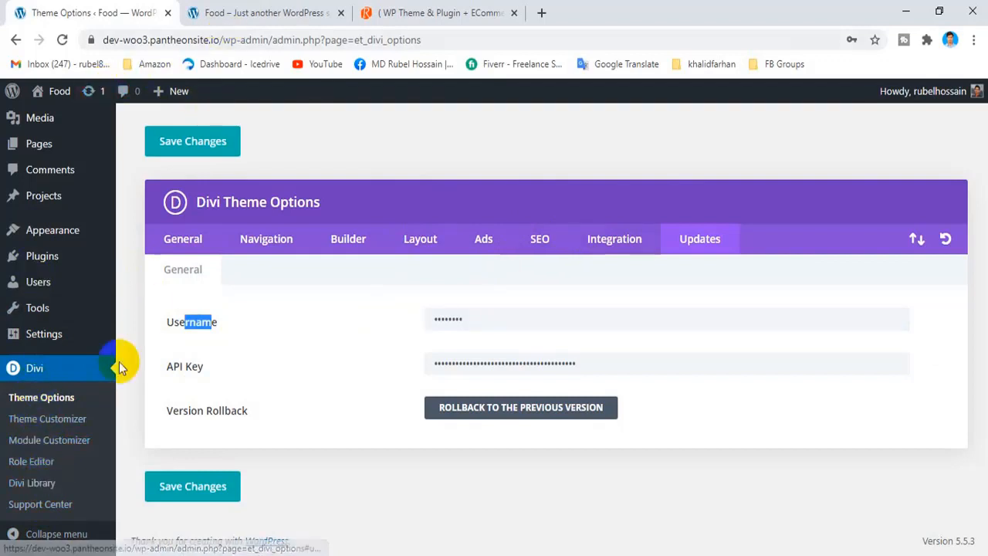
# Reload the Divi Theme Options page and look over the general settings and the available Divi pages
pyautogui.click(62, 40)
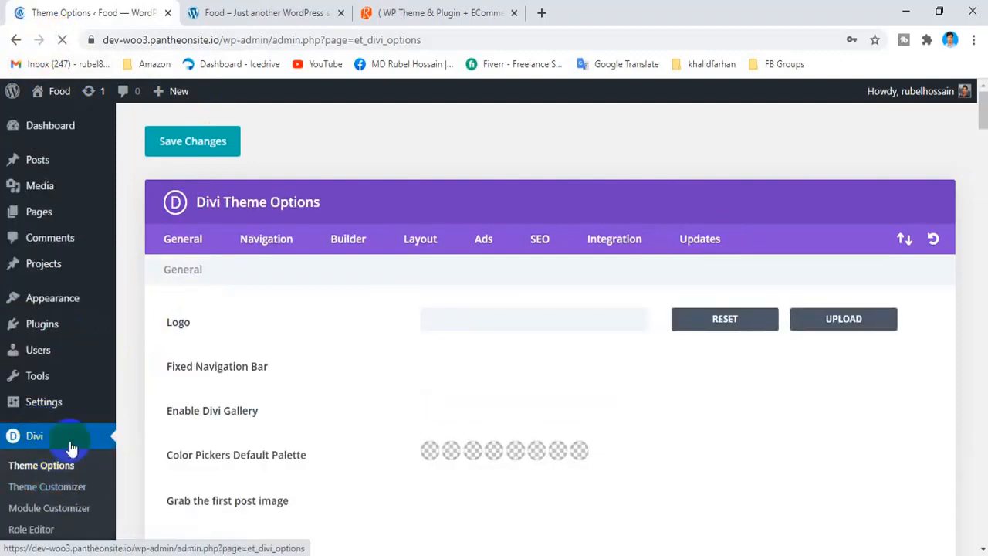
pyautogui.scroll(-2, 58, 442)
pyautogui.scroll(-4, 57, 448)
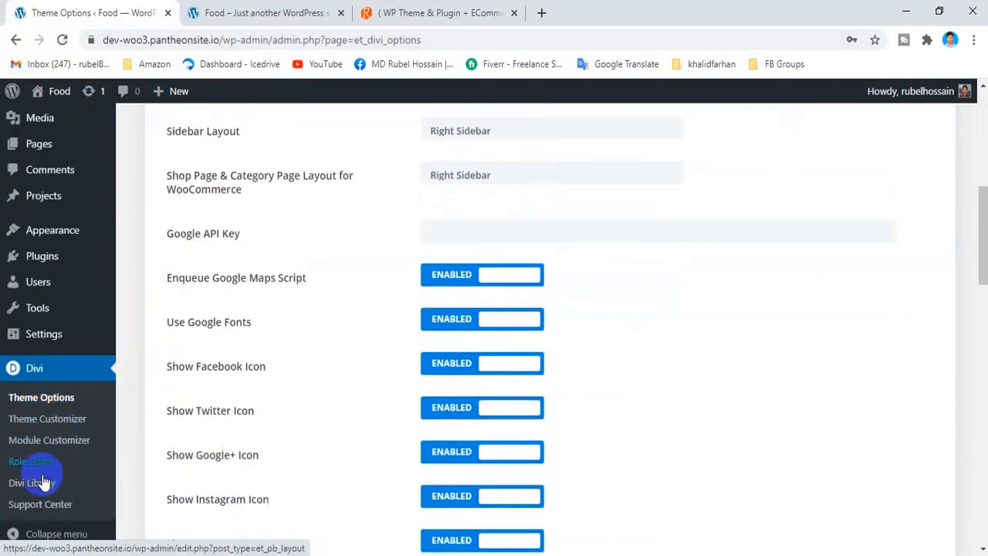
pyautogui.click(68, 429)
pyautogui.scroll(6, 72, 393)
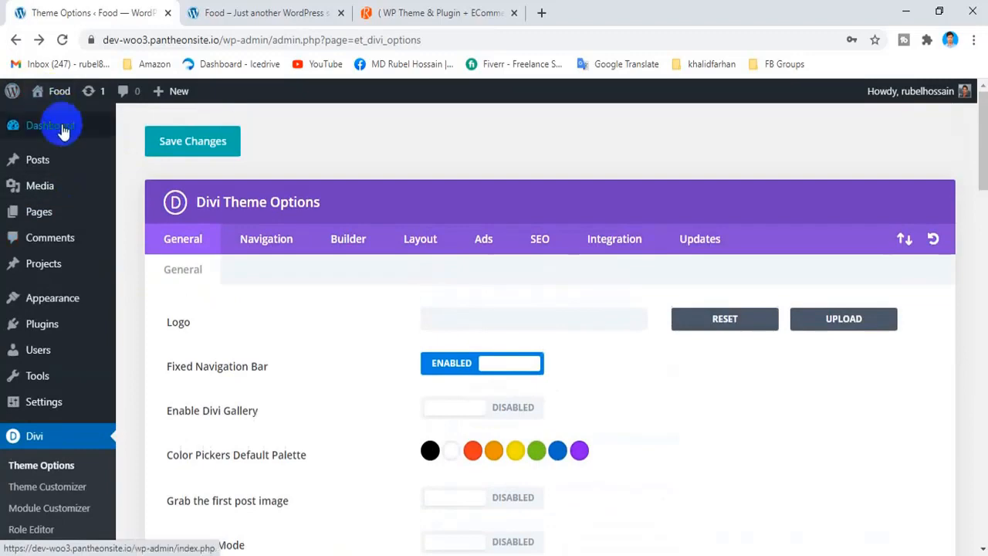
# Open the WordPress Updates page again, select the Divi theme, and update it to version 4.7.3
pyautogui.moveTo(68, 130)
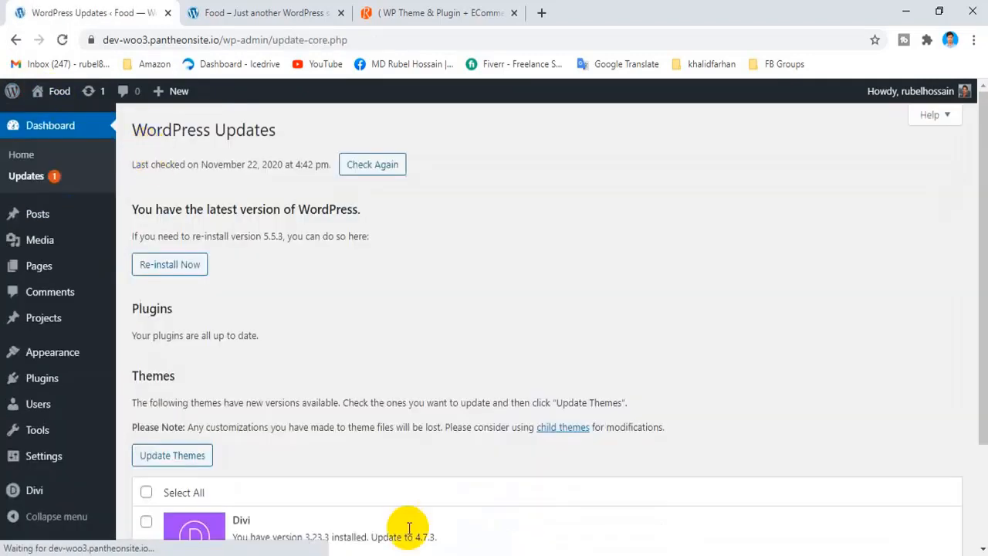
pyautogui.scroll(-1, 372, 438)
pyautogui.scroll(-1, 371, 439)
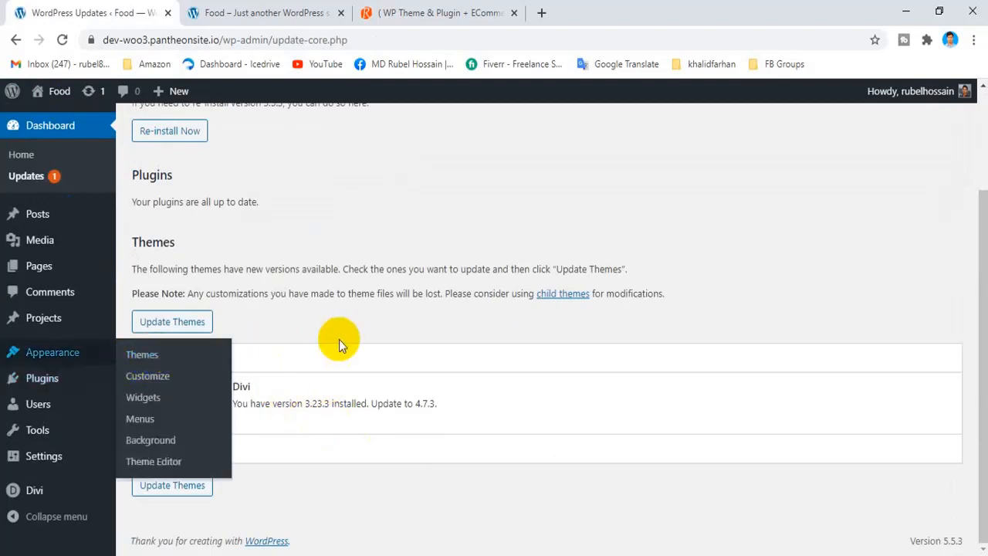
pyautogui.click(146, 359)
pyautogui.click(188, 324)
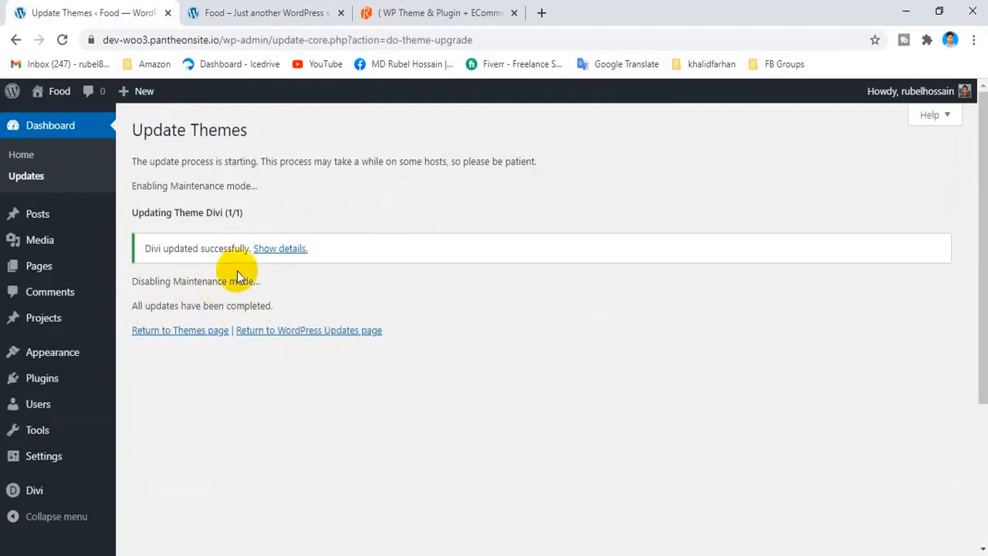
# Return to the installed themes from the update page and open the Divi Theme Builder
pyautogui.click(189, 338)
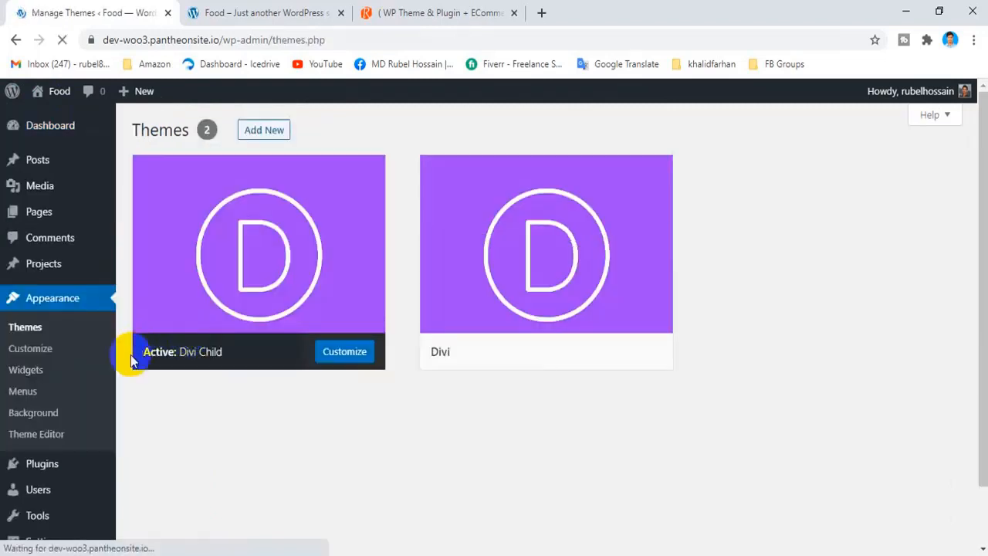
pyautogui.scroll(-2, 100, 363)
pyautogui.moveTo(49, 510)
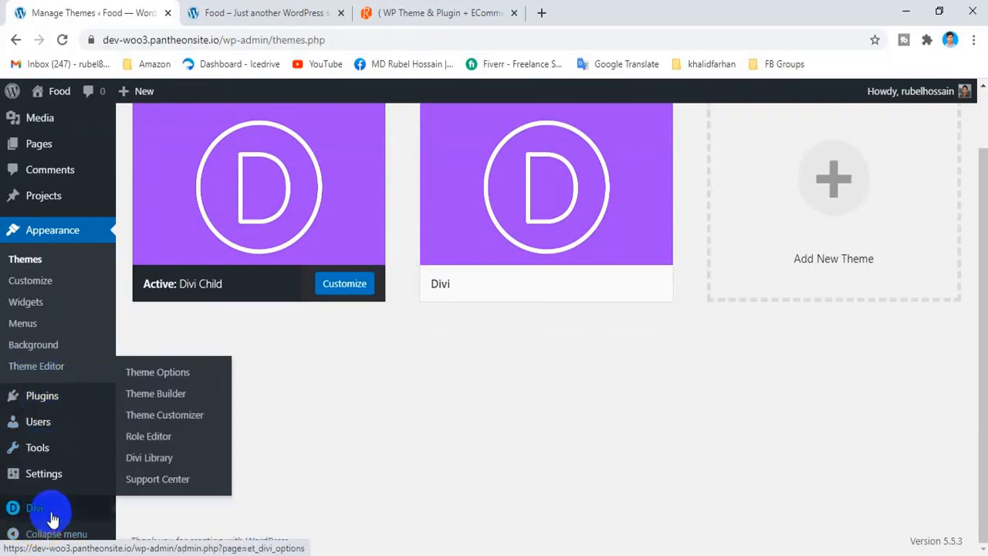
pyautogui.click(155, 395)
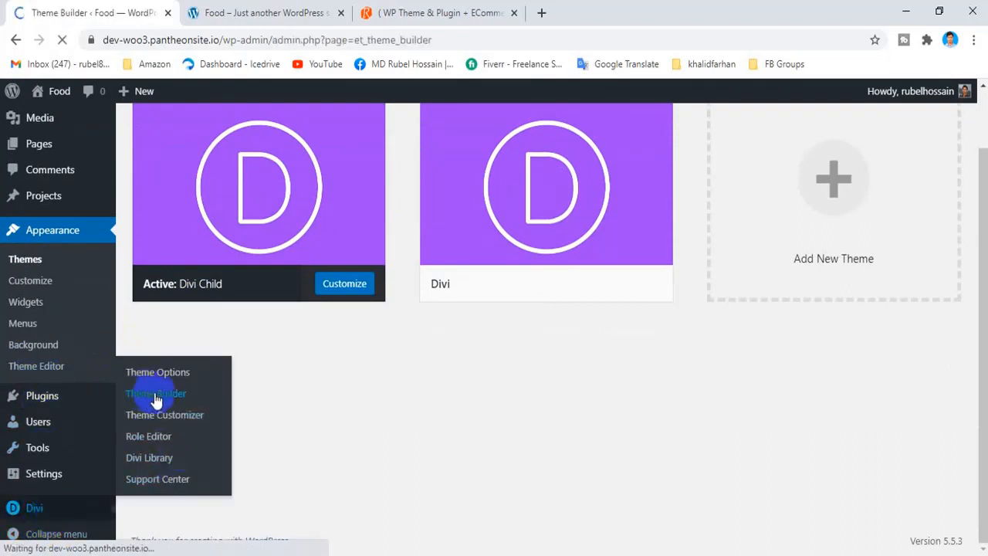